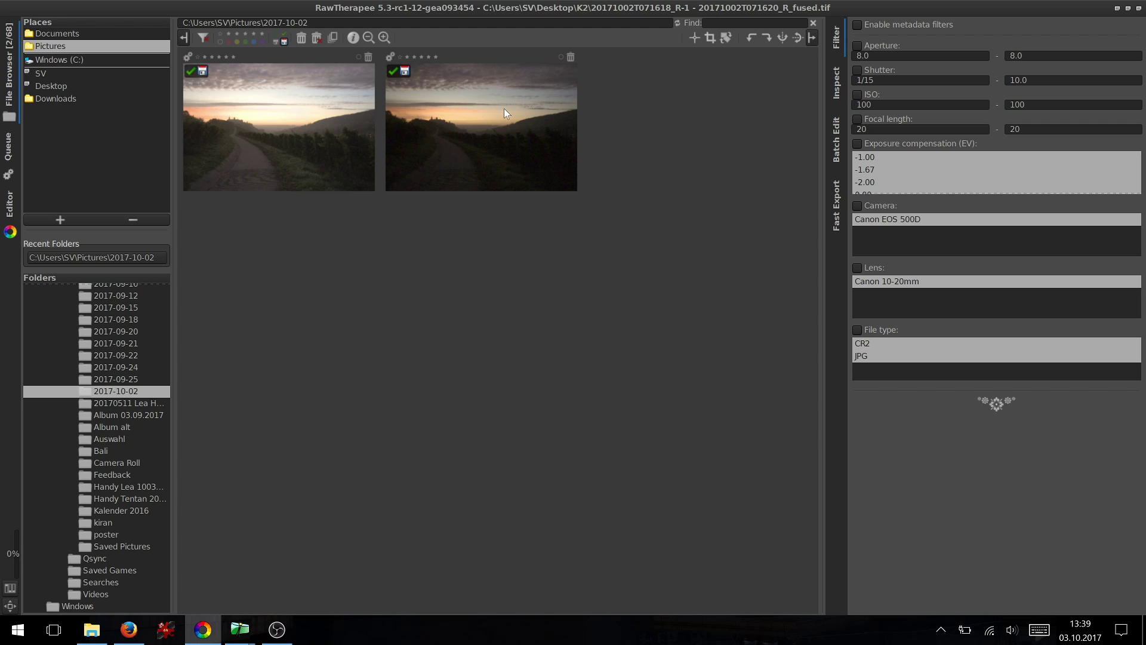
# - View the details of the second sunset vineyard shot in the 2017-10-02 folder
pyautogui.moveTo(503, 112)
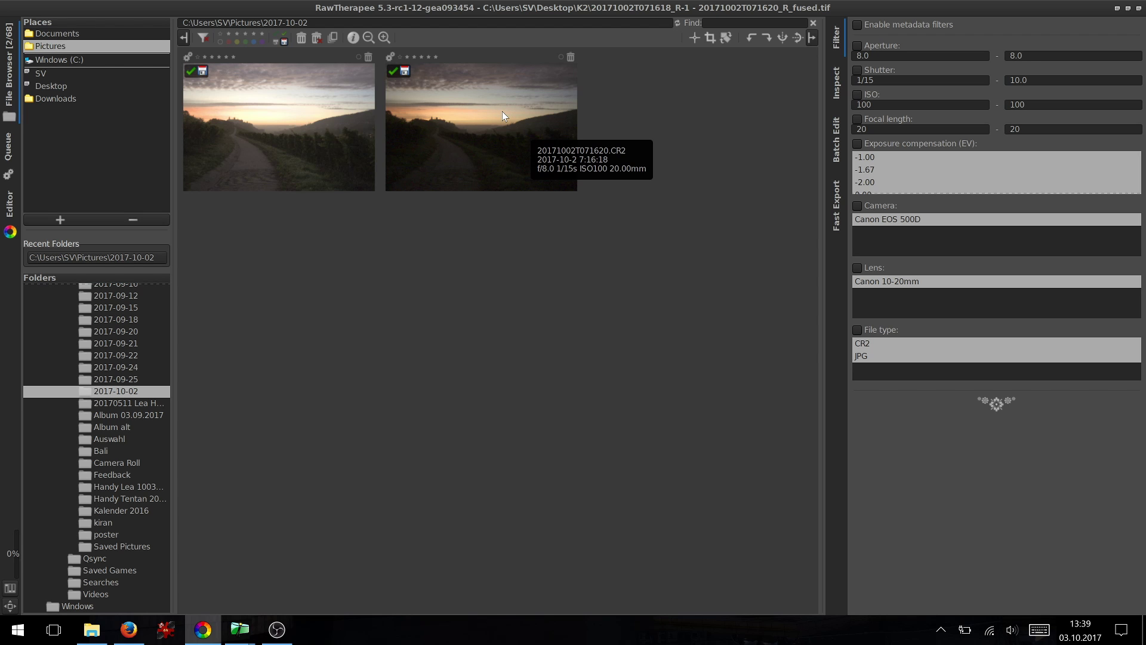
# - Open 20171002T071620.CR2 in the editor and apply the Neutral processing profile
pyautogui.doubleClick(456, 119)
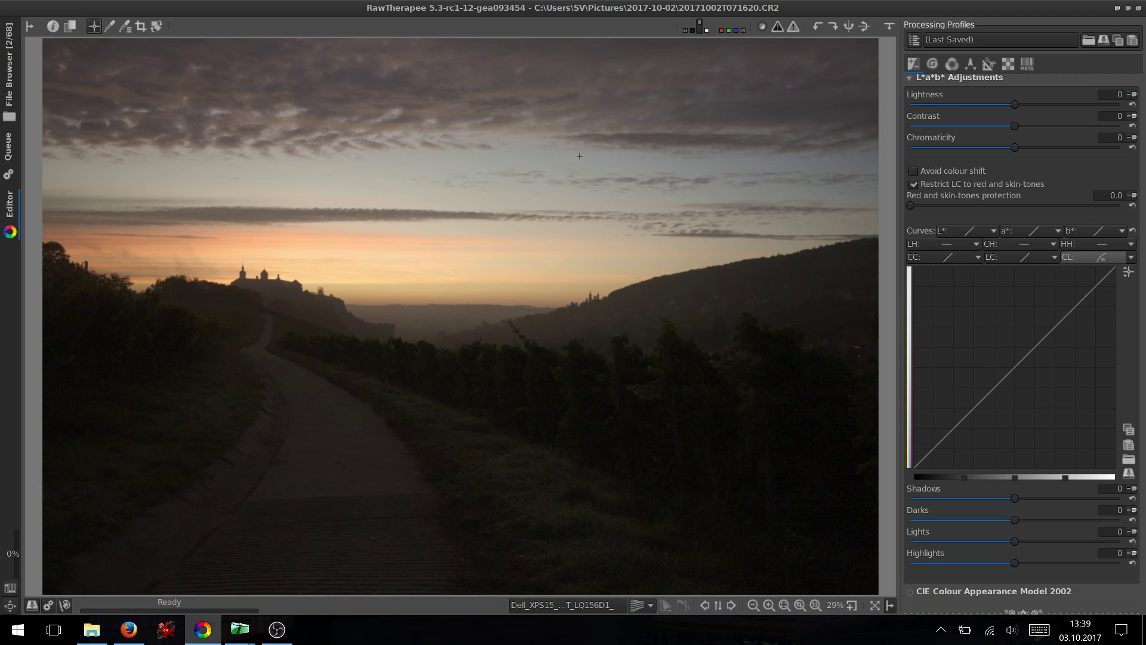
pyautogui.click(993, 39)
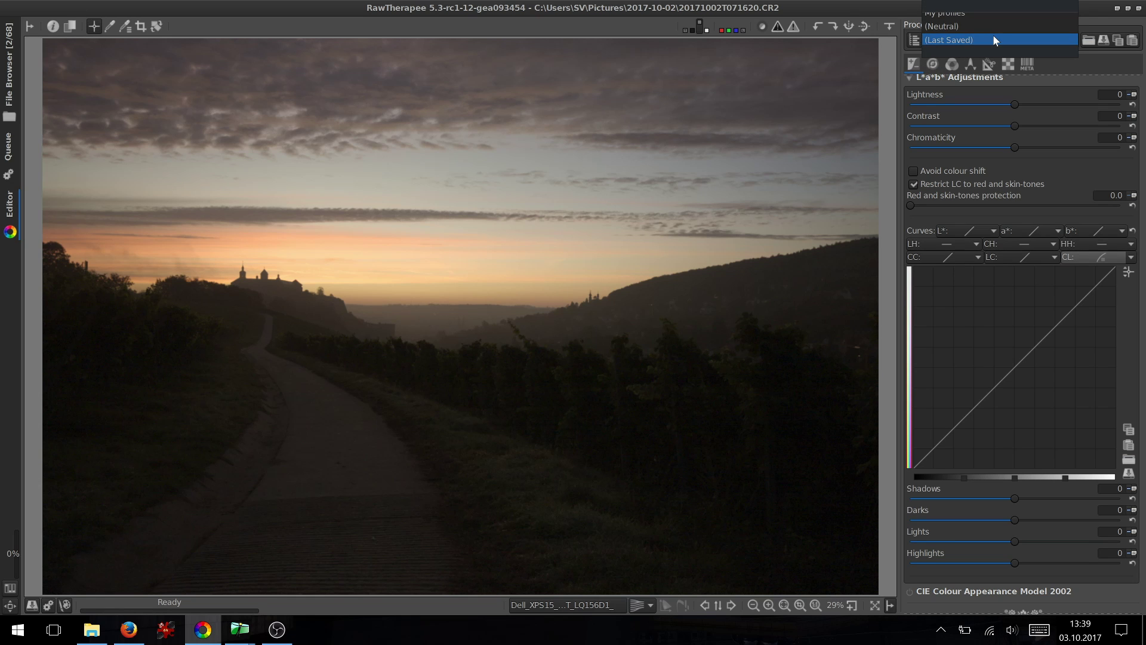
pyautogui.click(958, 24)
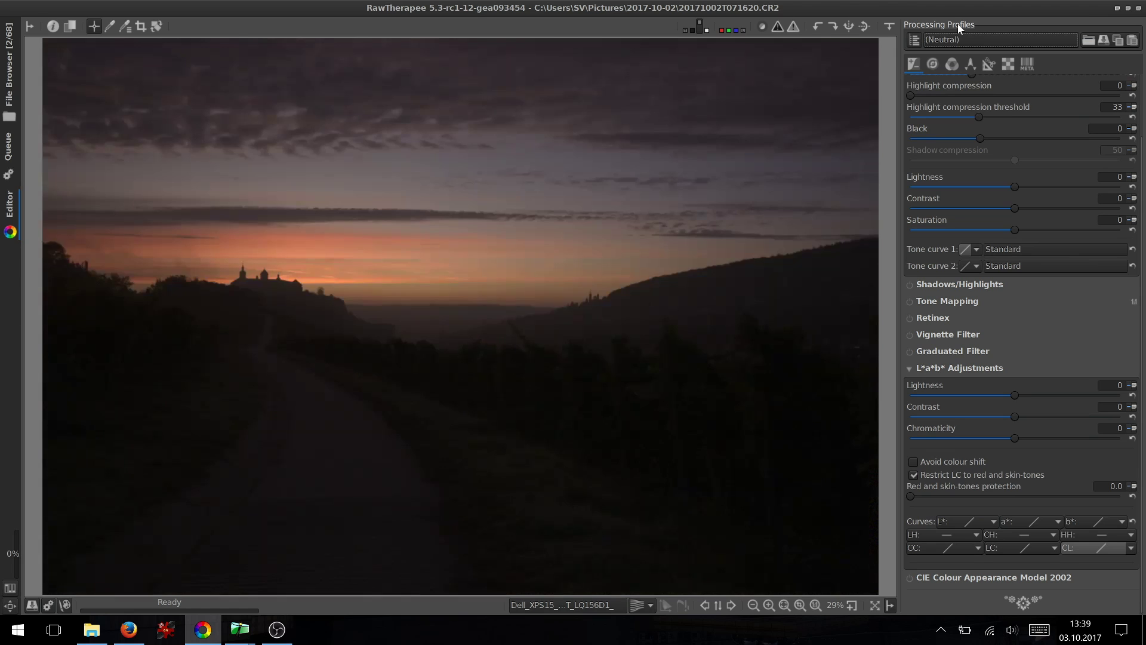
pyautogui.press('l')
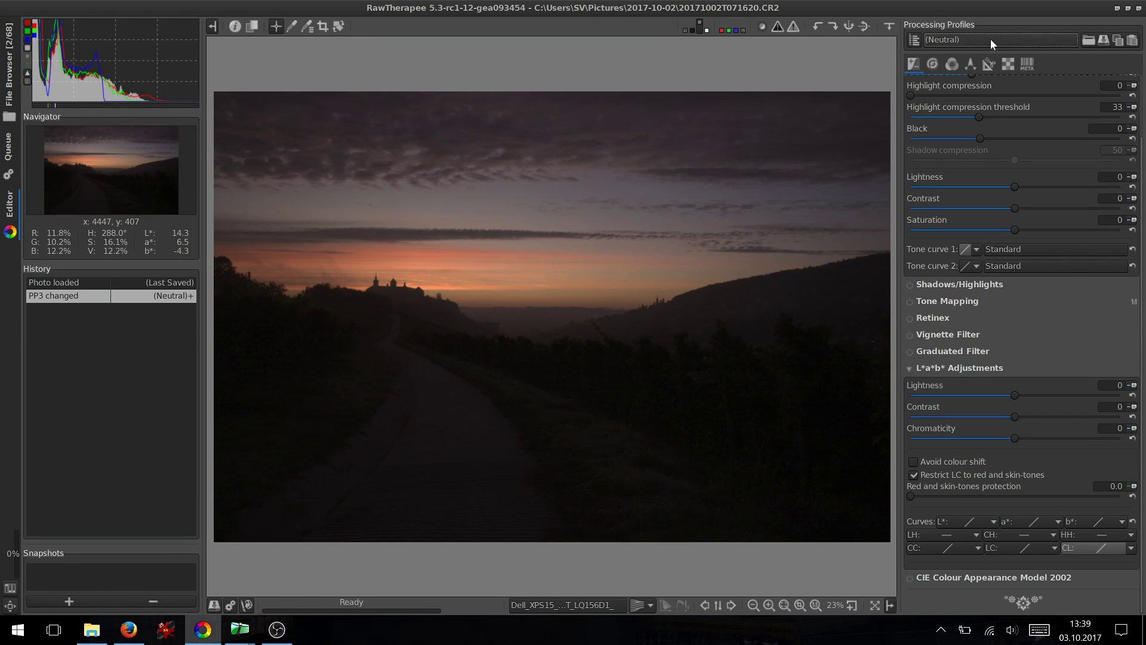
# - Enable raw Chromatic Aberration auto-correction
pyautogui.click(1006, 67)
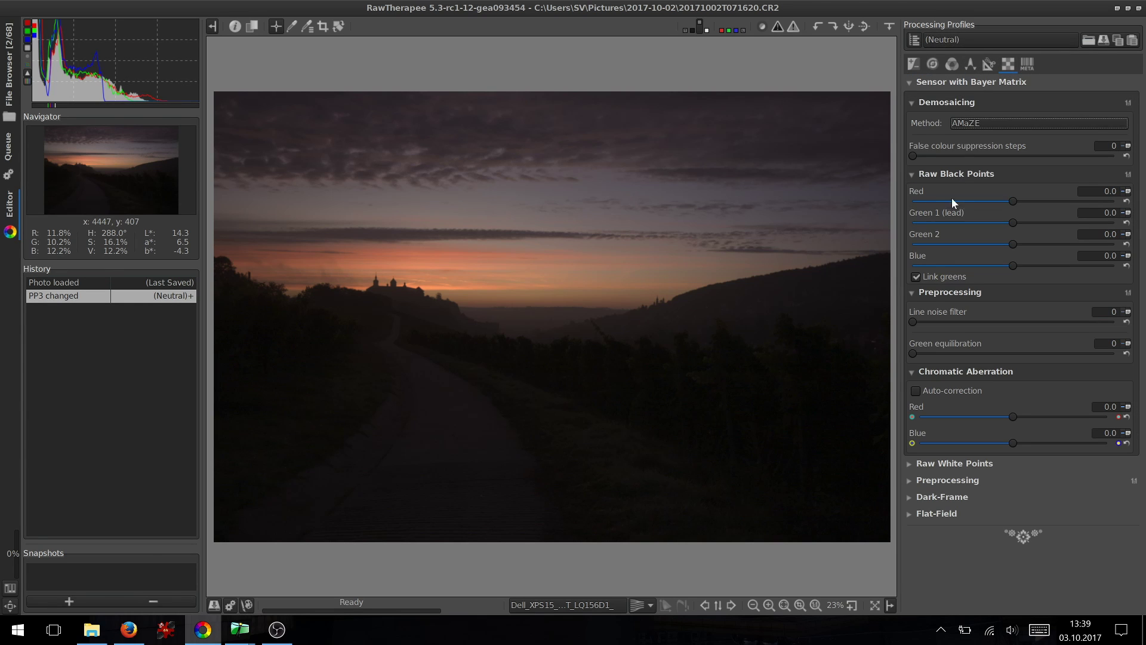
pyautogui.click(916, 392)
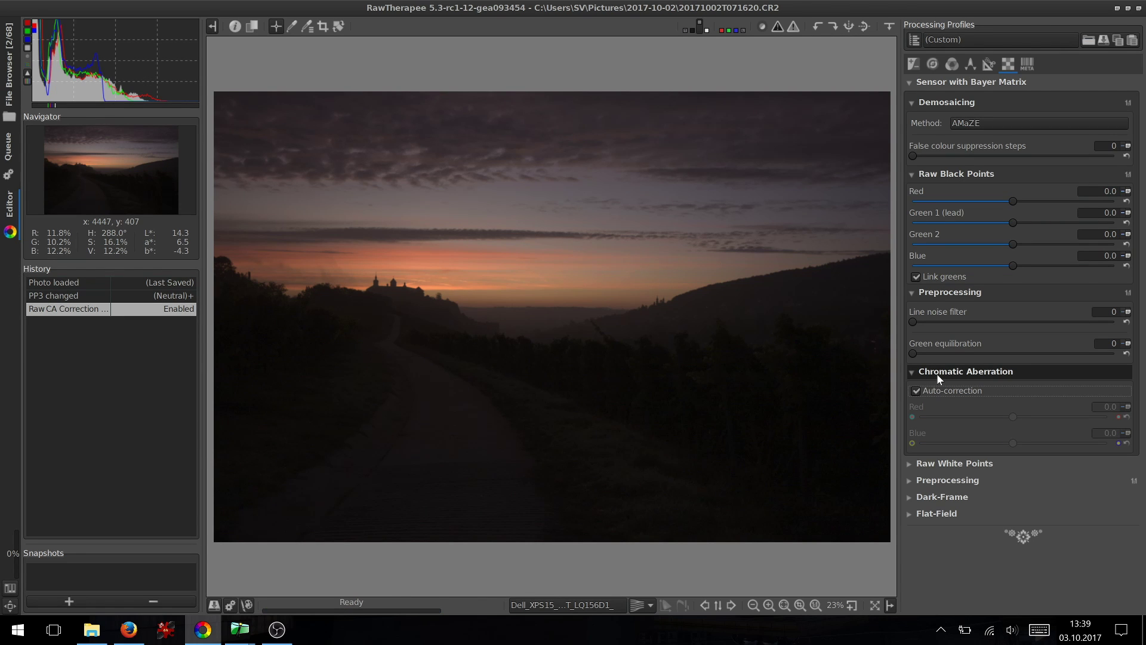
pyautogui.click(937, 374)
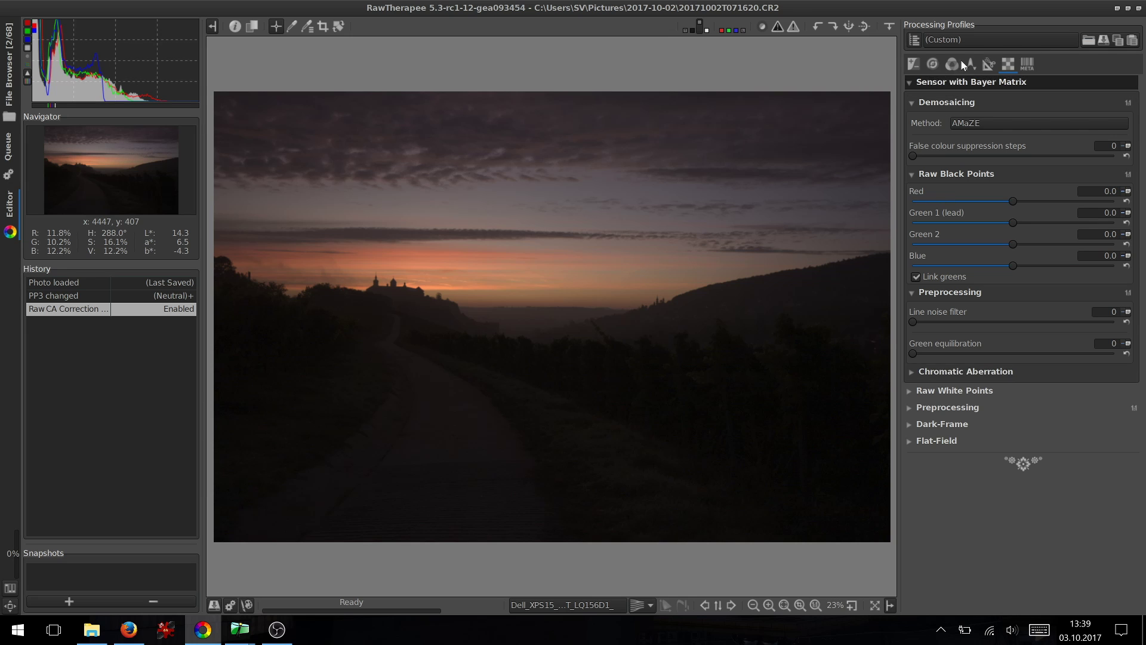
pyautogui.click(911, 68)
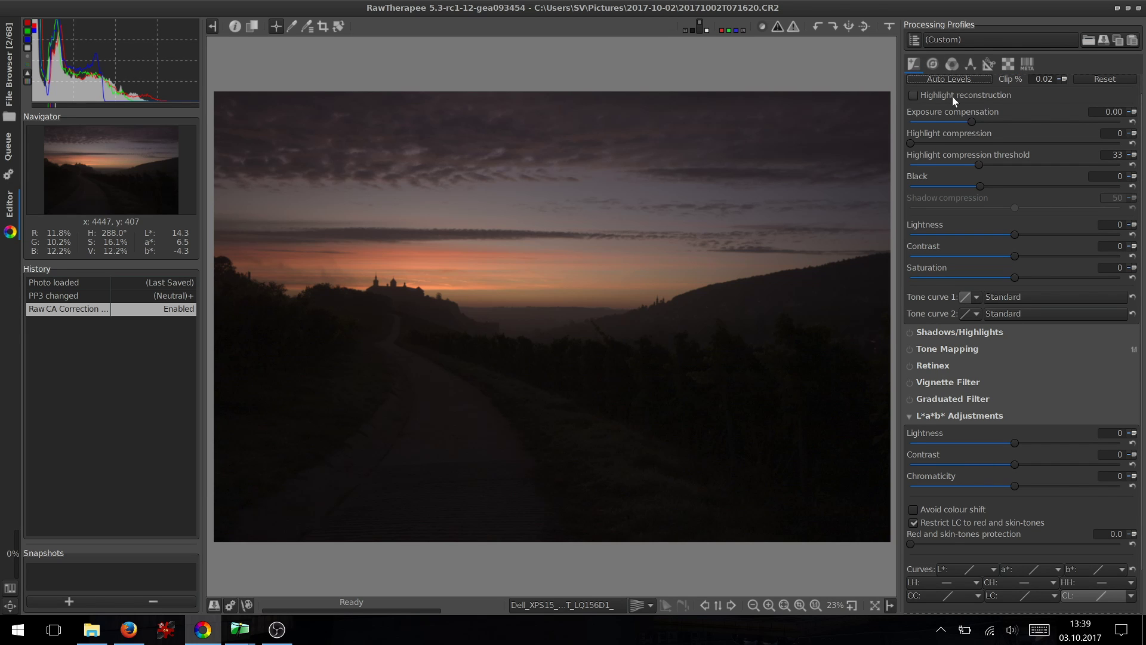
# - Apply Auto Levels and set highlight compression to 0
pyautogui.scroll(1, 952, 96)
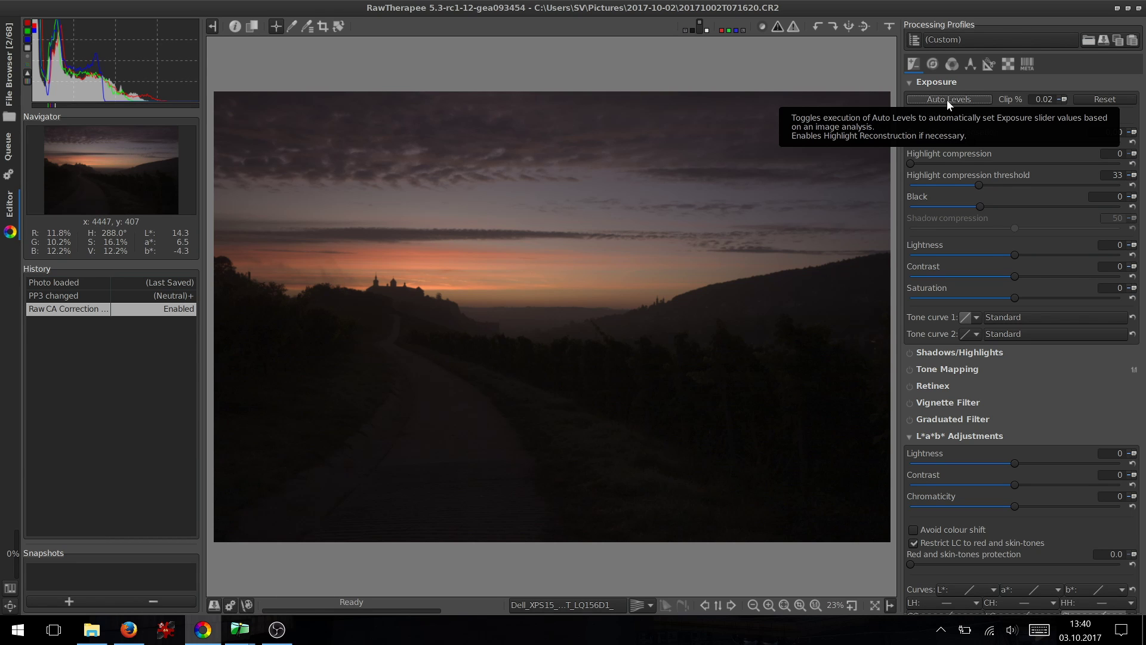
pyautogui.click(947, 99)
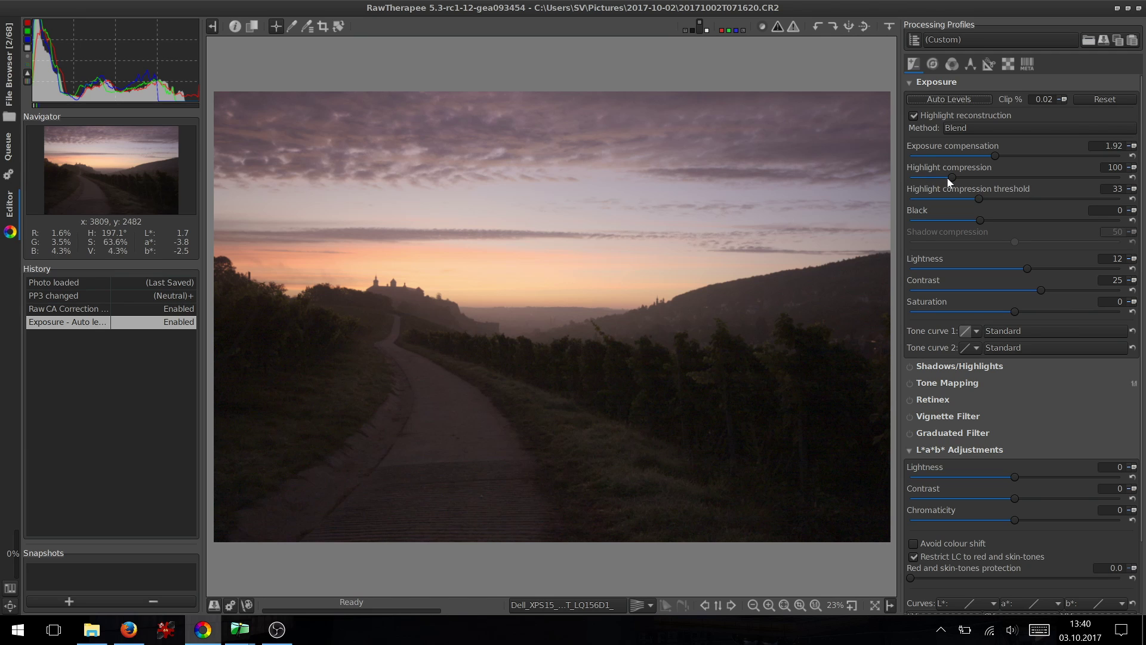
pyautogui.moveTo(951, 180); pyautogui.dragTo(867, 188)
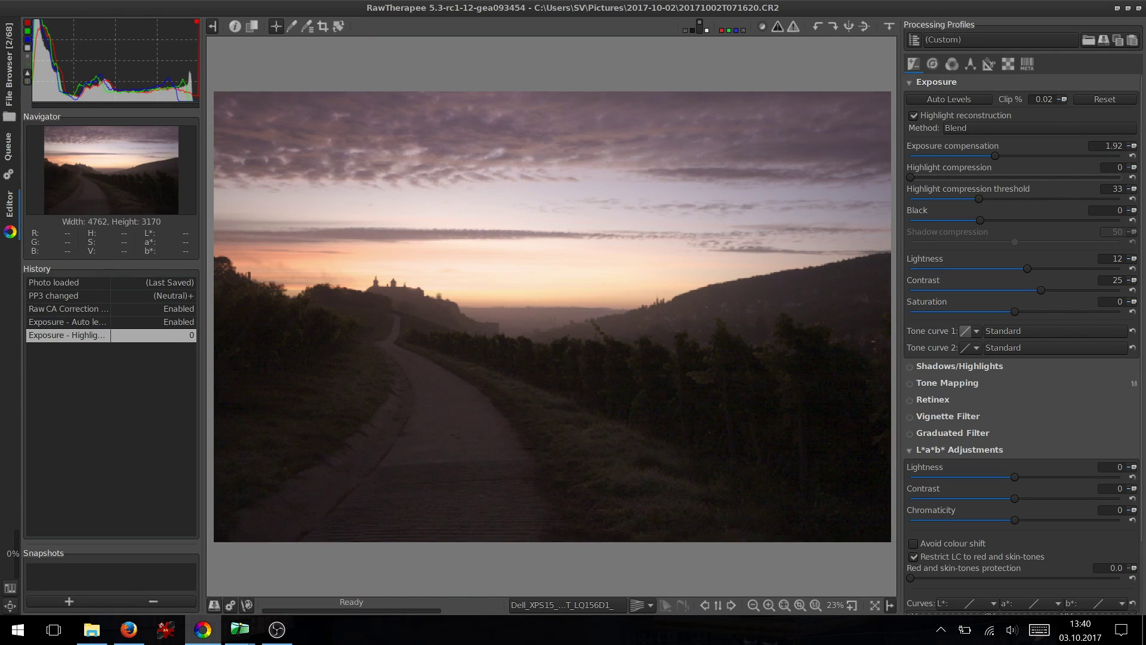
# - Lower the exposure compensation to 0.82
pyautogui.scroll(-3, 1130, 149)
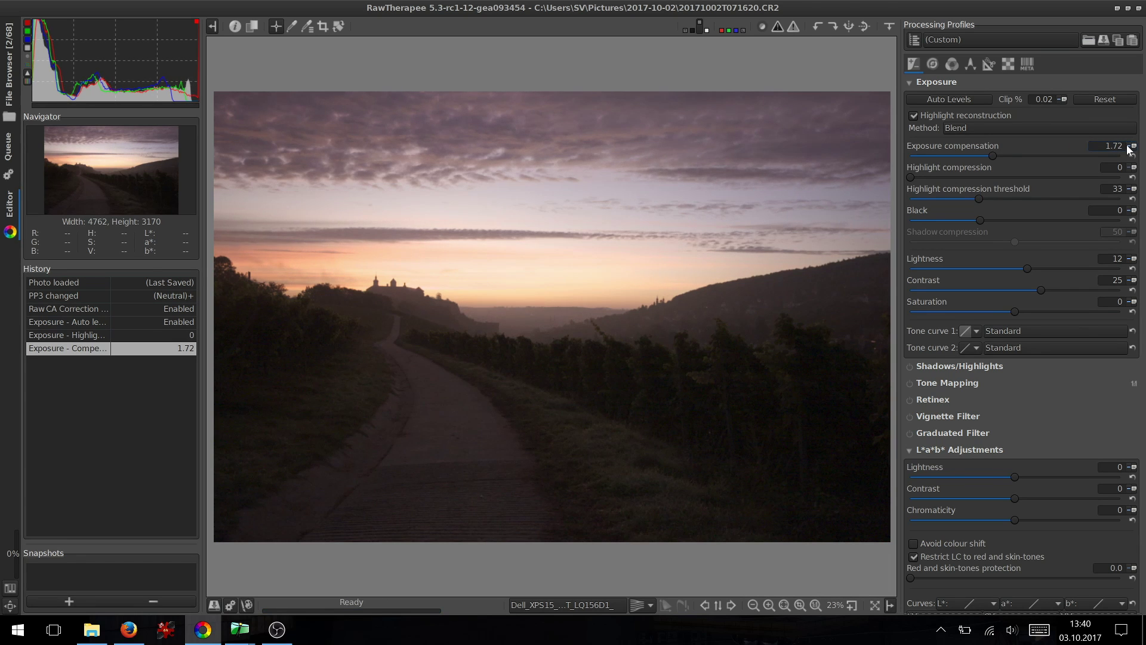
pyautogui.scroll(-3, 1130, 149)
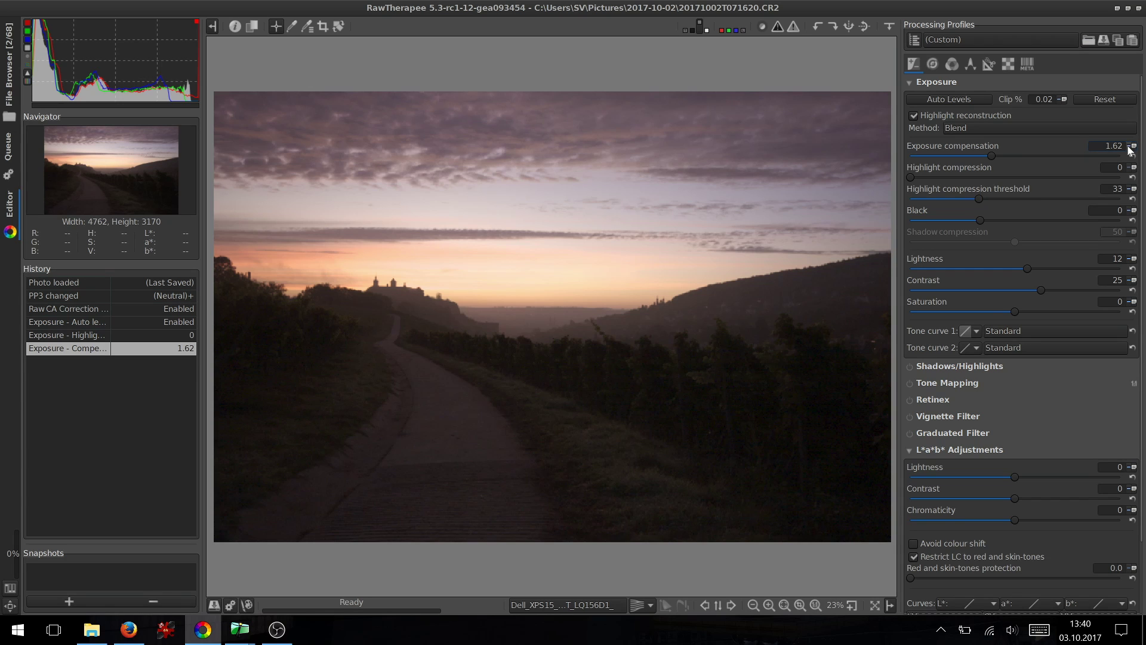
pyautogui.scroll(-4, 1129, 149)
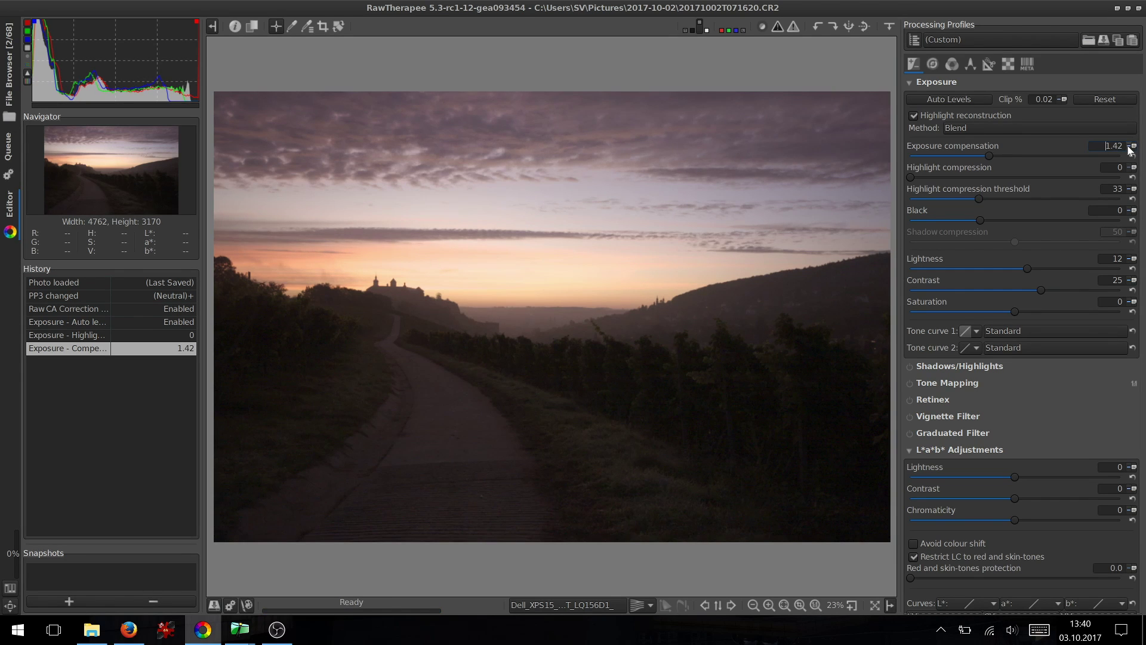
pyautogui.scroll(-3, 1130, 149)
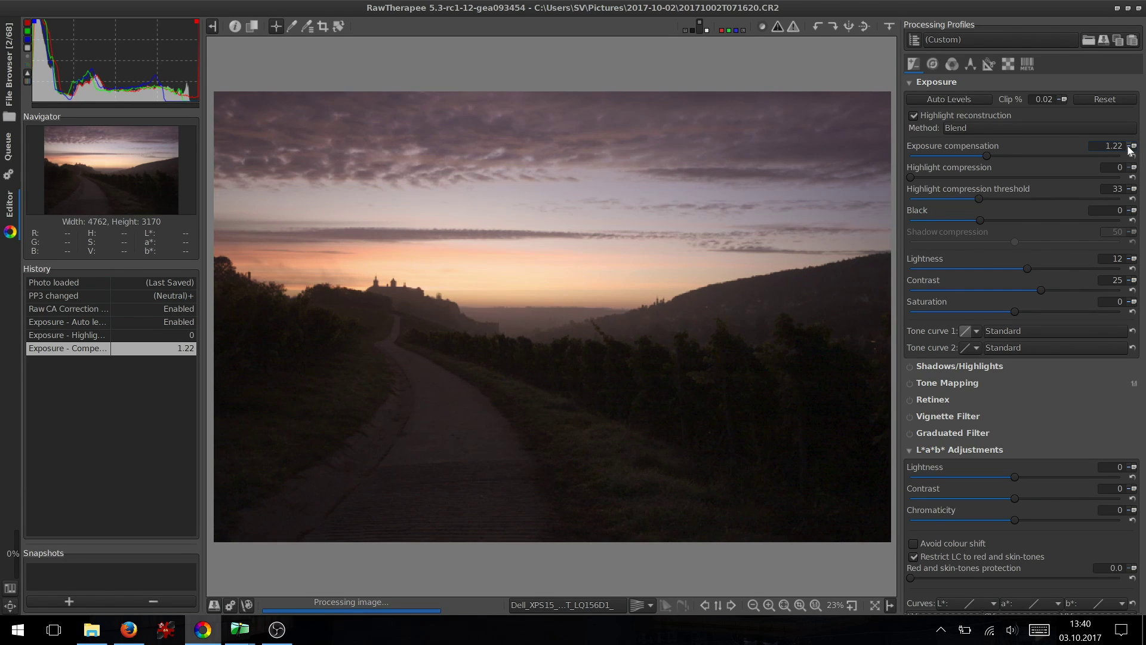
pyautogui.scroll(-3, 1130, 149)
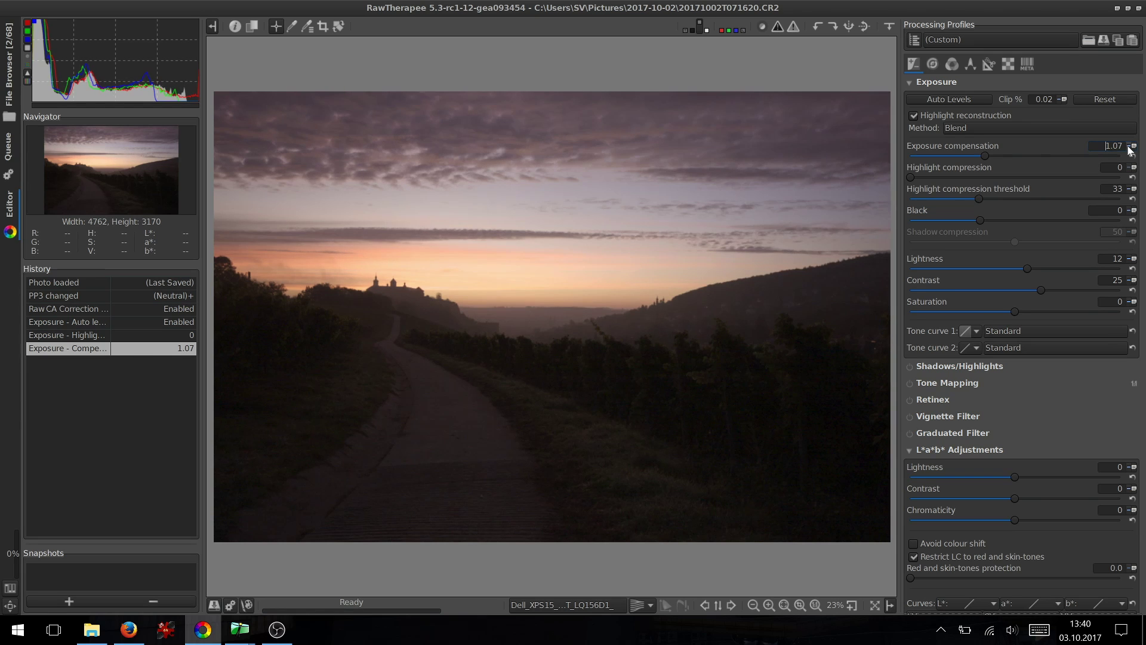
pyautogui.scroll(-2, 1129, 149)
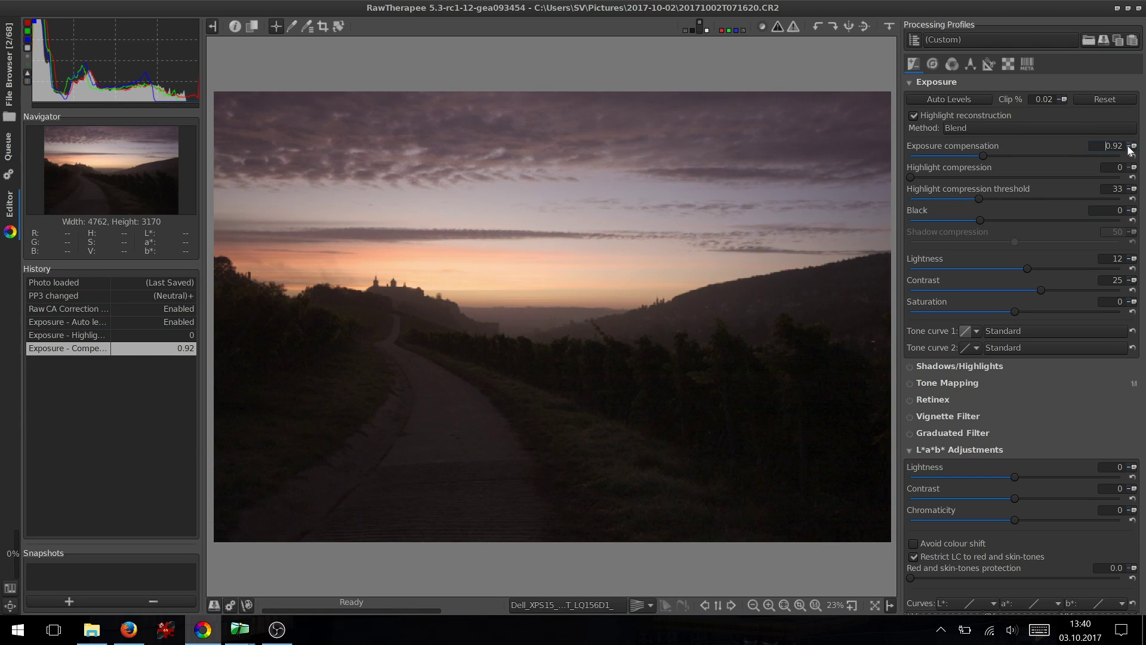
pyautogui.scroll(-1, 1129, 149)
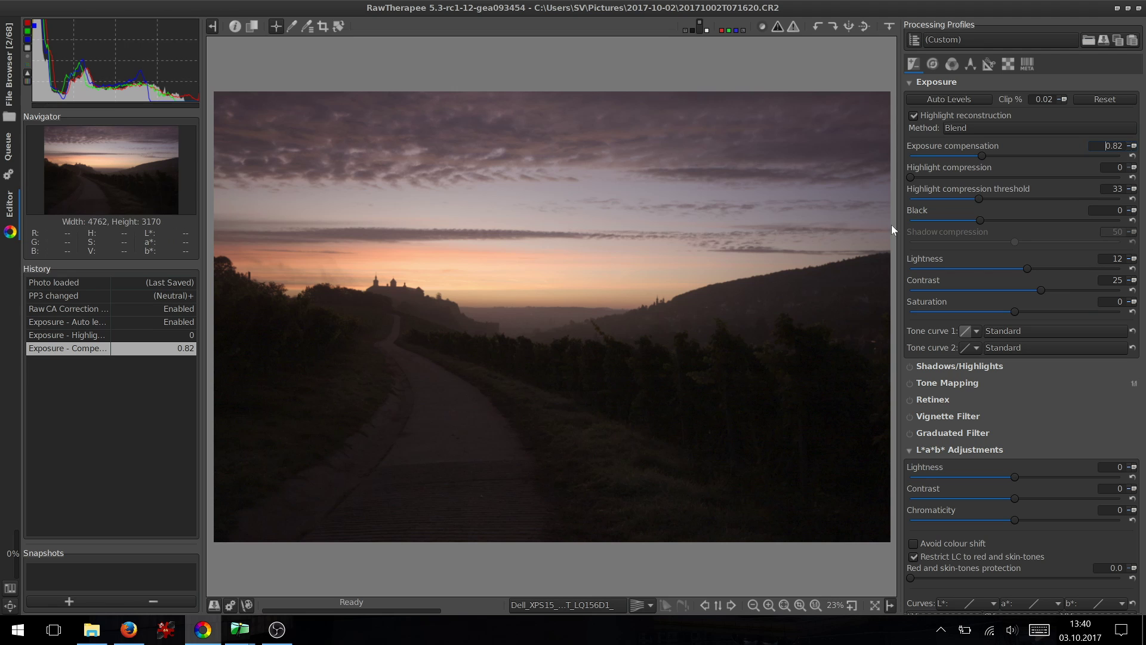
pyautogui.scroll(-3, 951, 244)
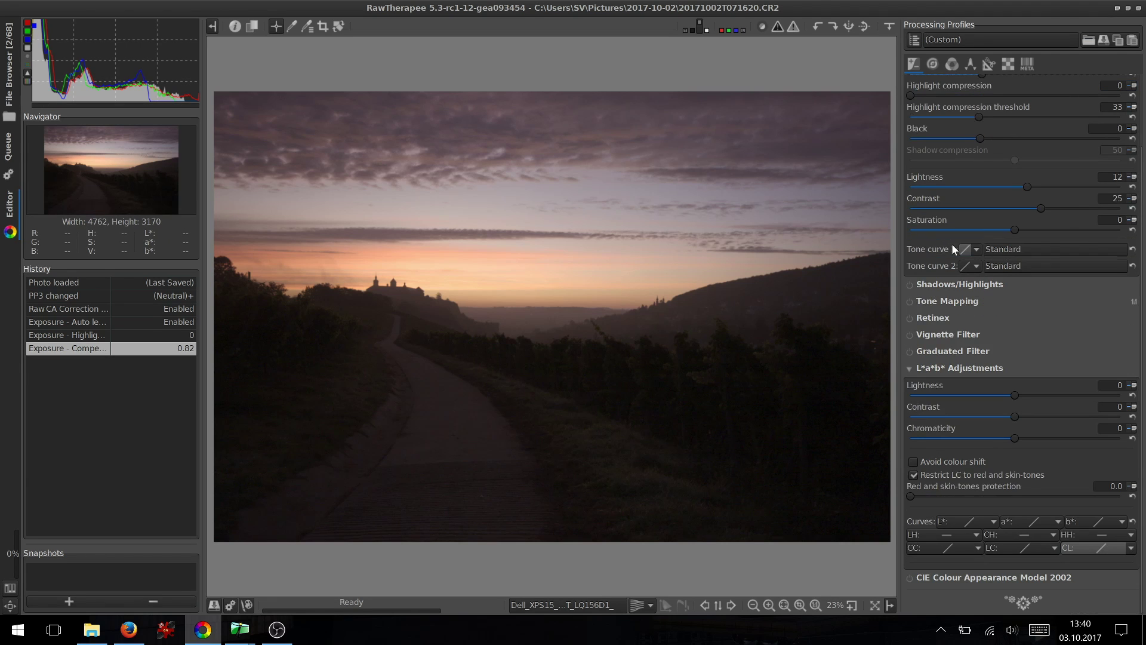
pyautogui.scroll(3, 951, 243)
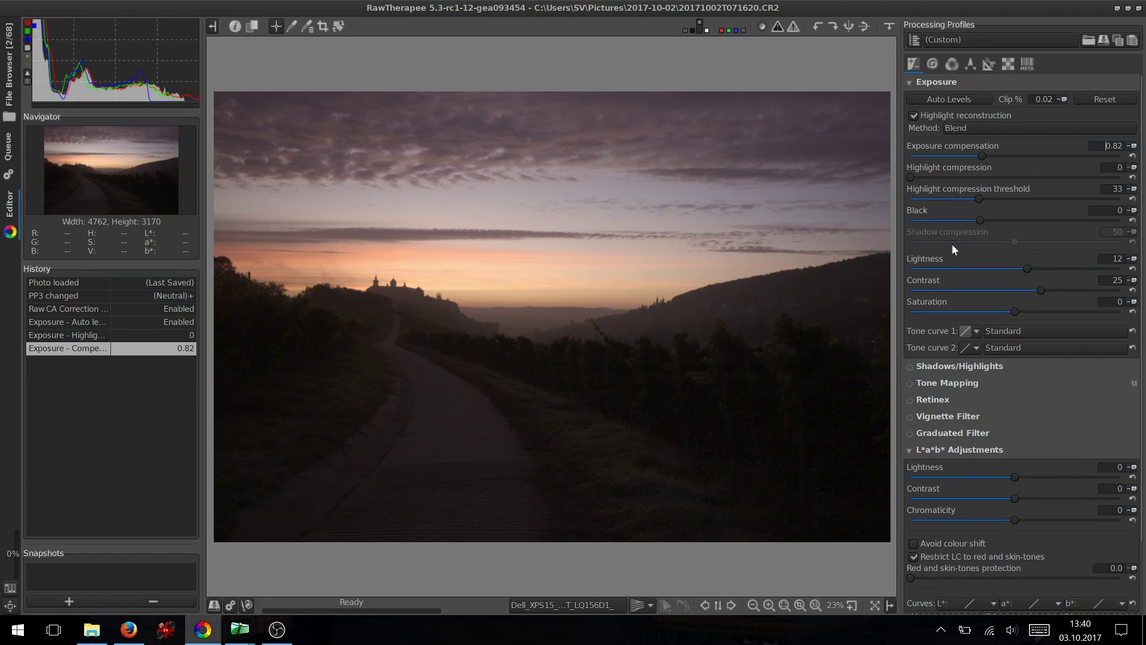
# - Raise the white balance tint to 1.218
pyautogui.click(948, 63)
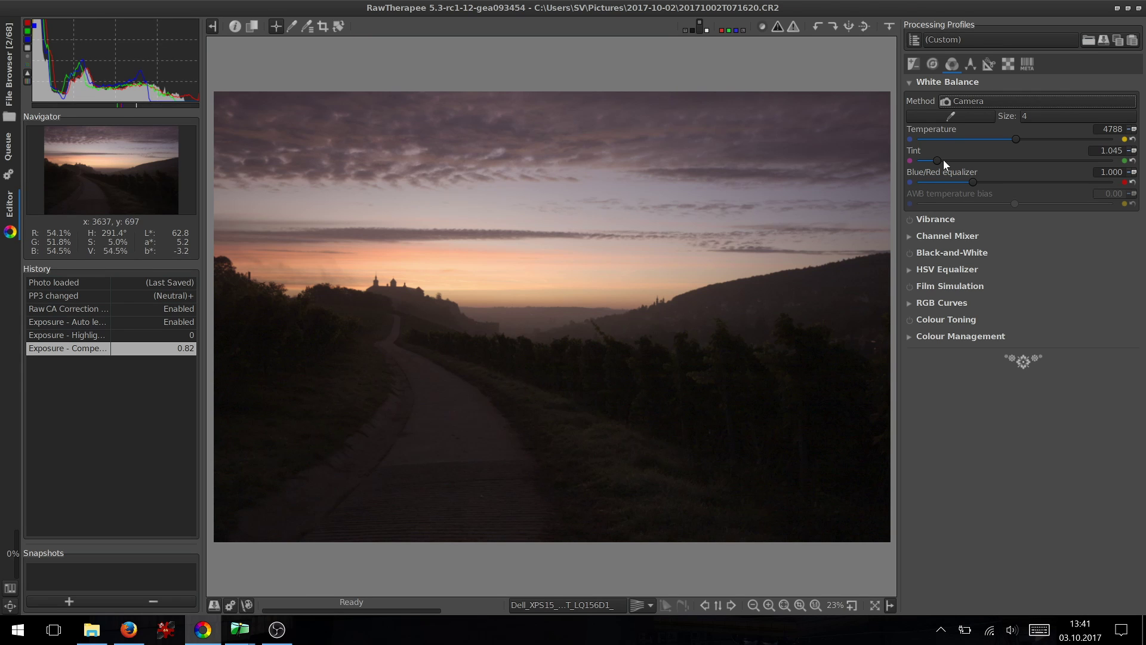
pyautogui.scroll(1, 941, 160)
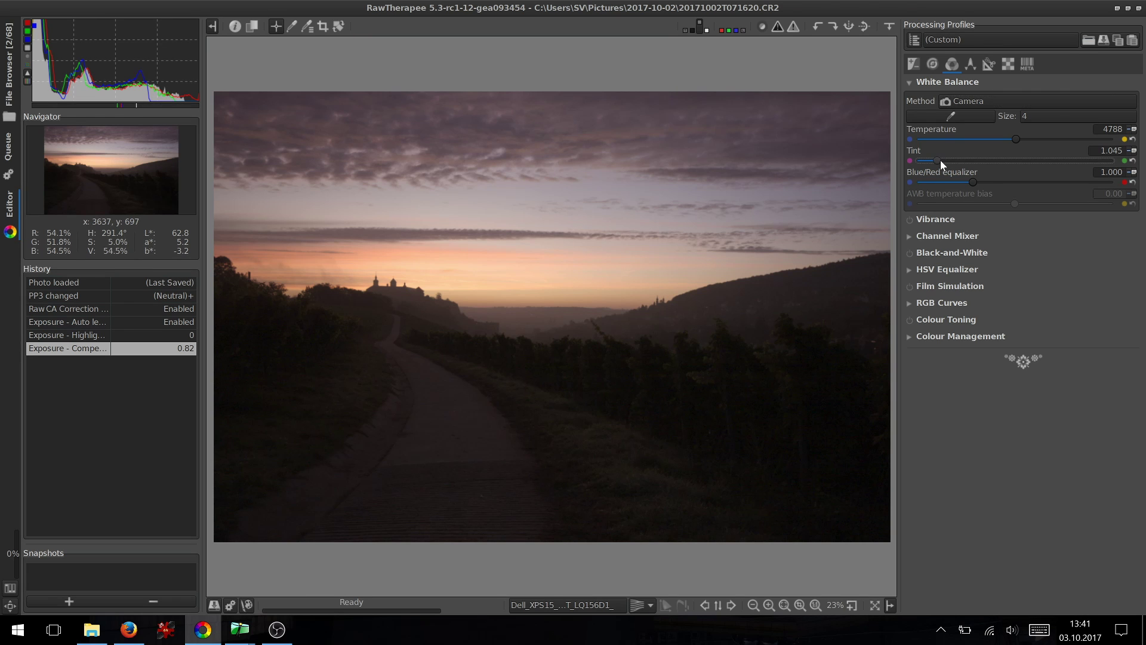
pyautogui.scroll(-2, 944, 161)
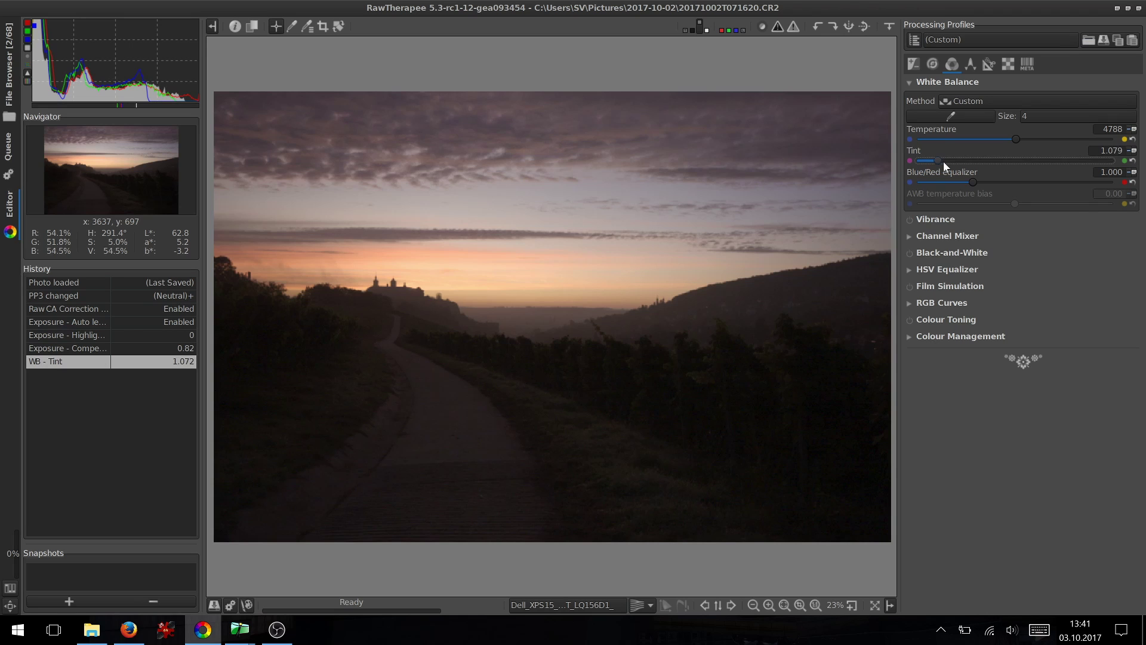
pyautogui.scroll(3, 946, 161)
pyautogui.scroll(1, 953, 163)
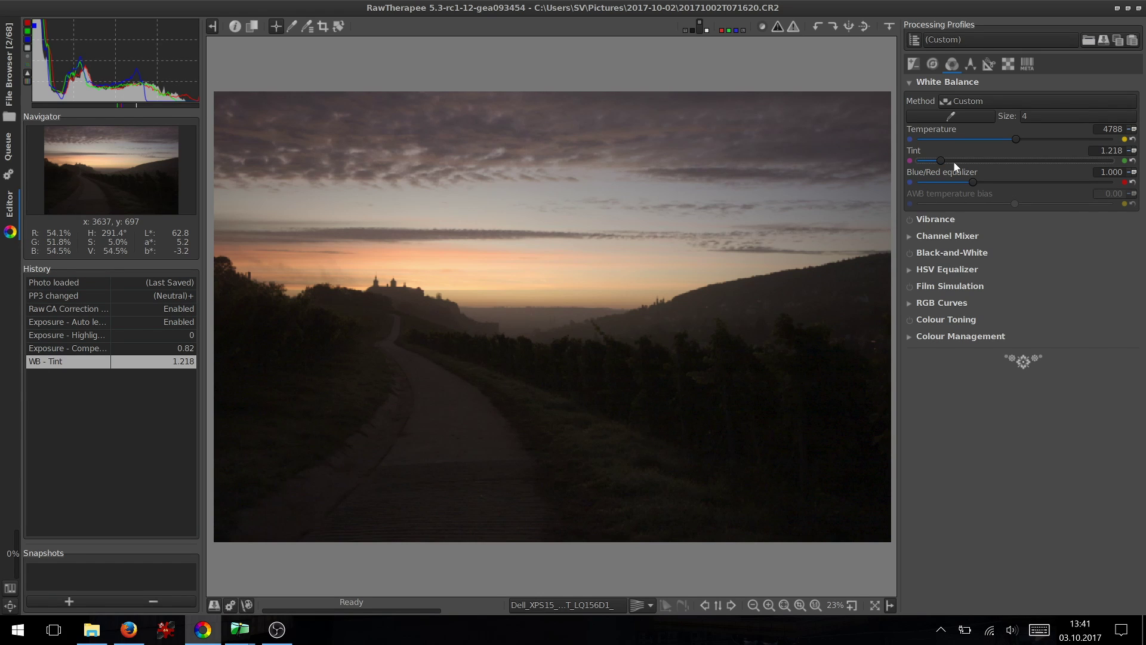
# - Collapse L*a*b* Adjustments, check the preview detail, and bring up the Save dialog
pyautogui.click(915, 66)
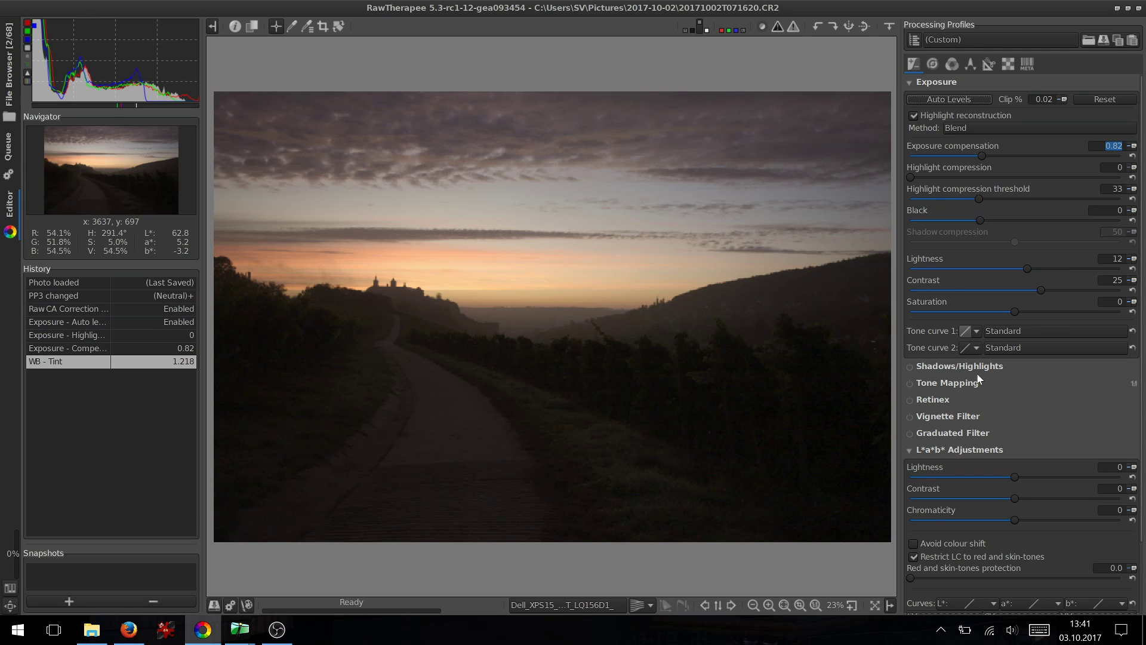
pyautogui.scroll(-3, 977, 375)
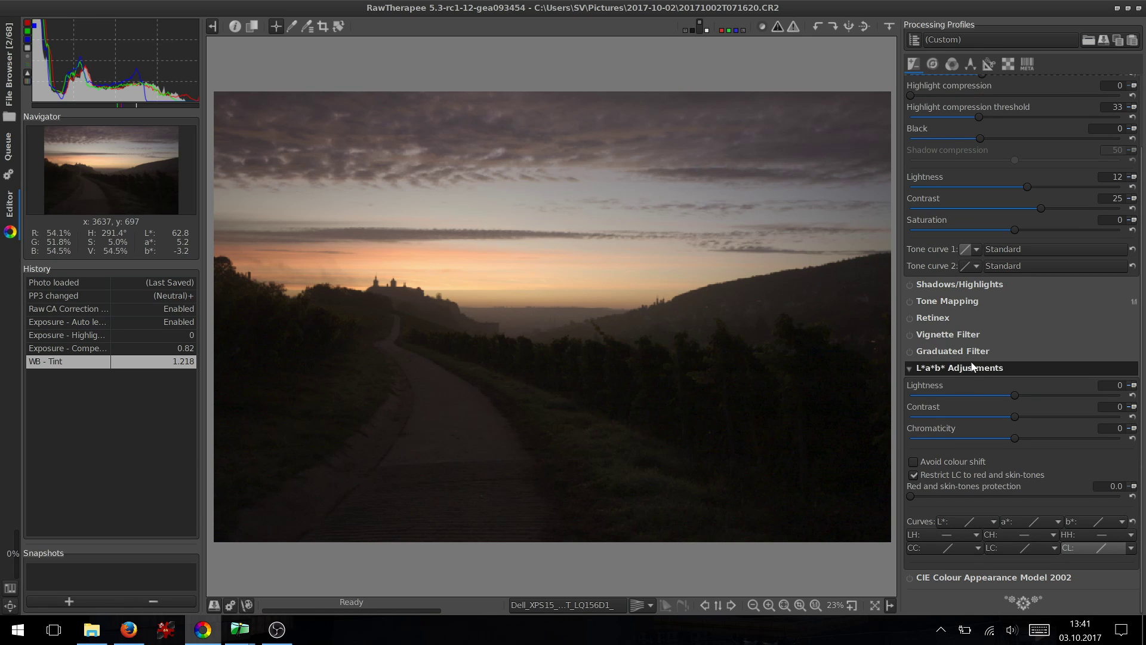
pyautogui.click(972, 367)
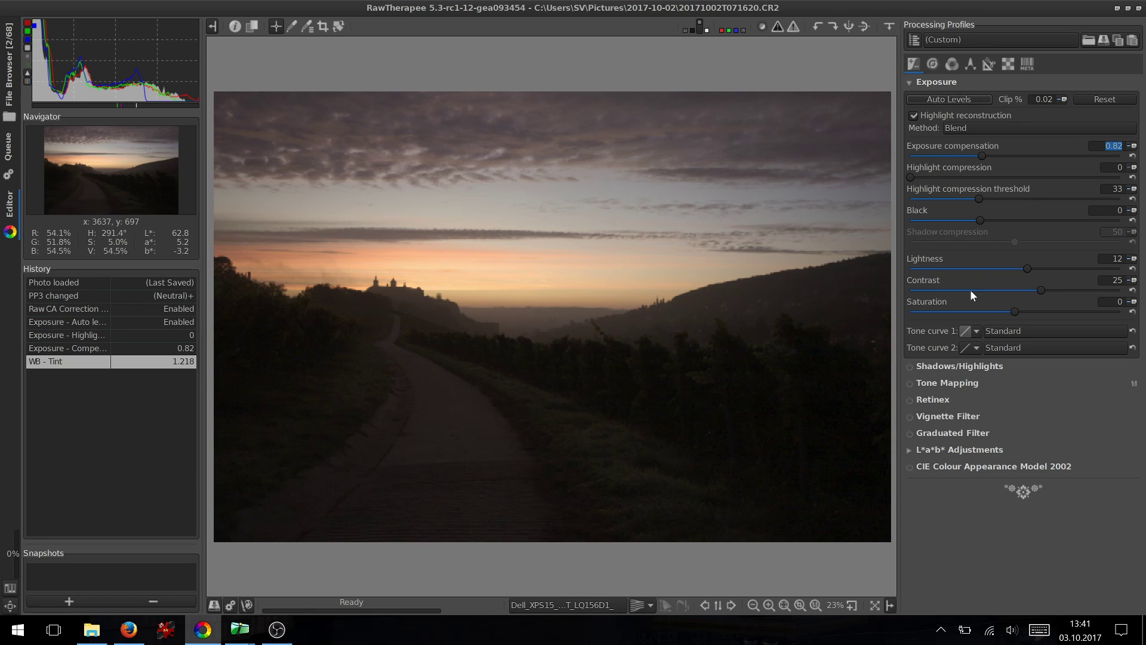
pyautogui.press('z')
pyautogui.press('f')
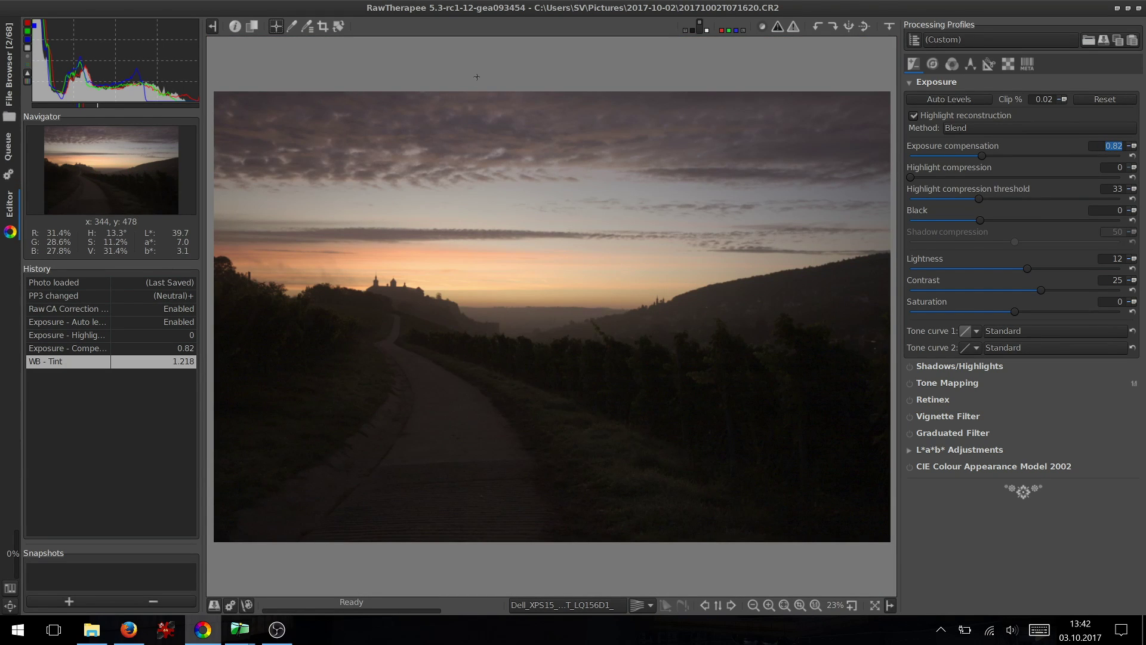
pyautogui.hotkey('ctrl', 's')
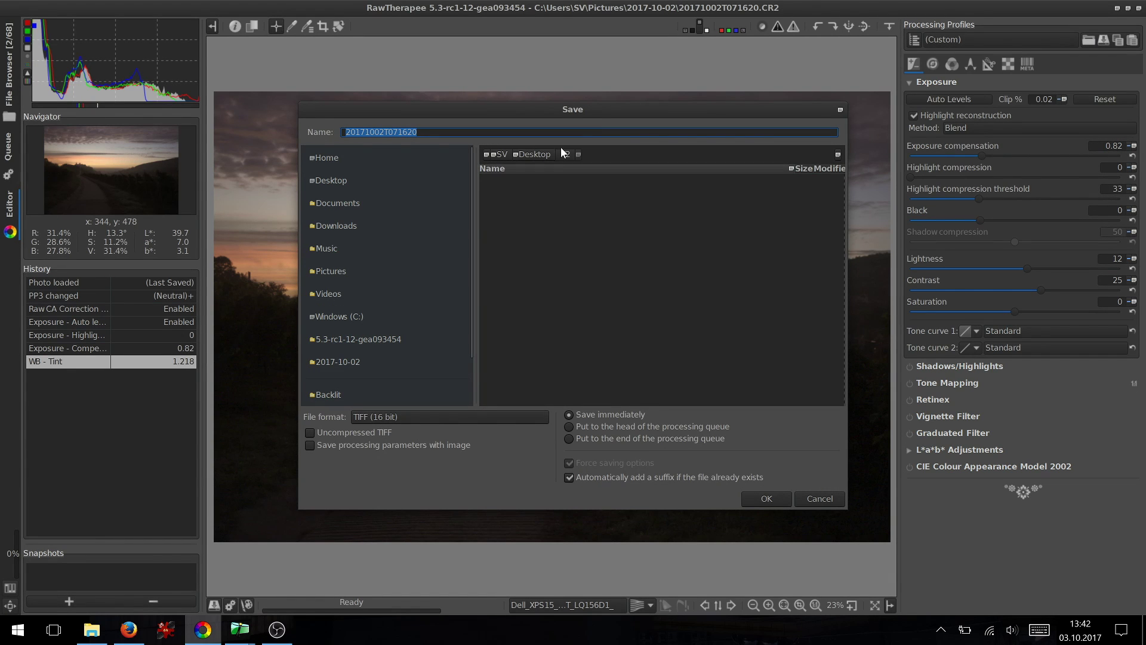
# - Save the frame as a 16-bit TIFF named 20171002T071620_R and return to the file browser
pyautogui.click(418, 132)
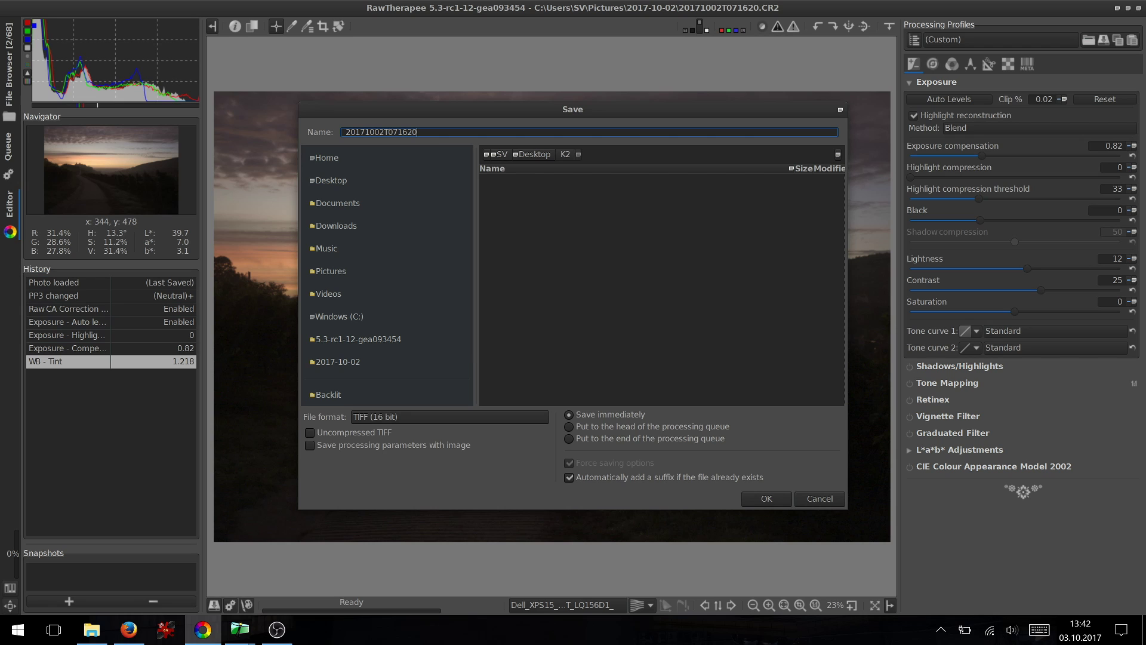
pyautogui.write('_R')
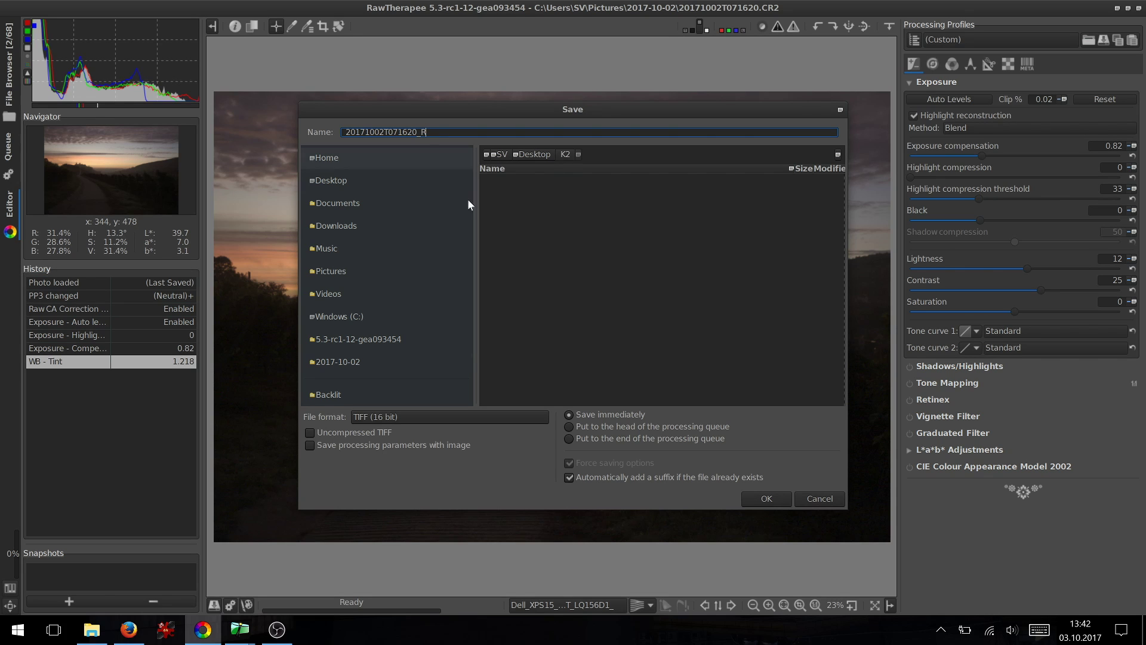
pyautogui.click(770, 496)
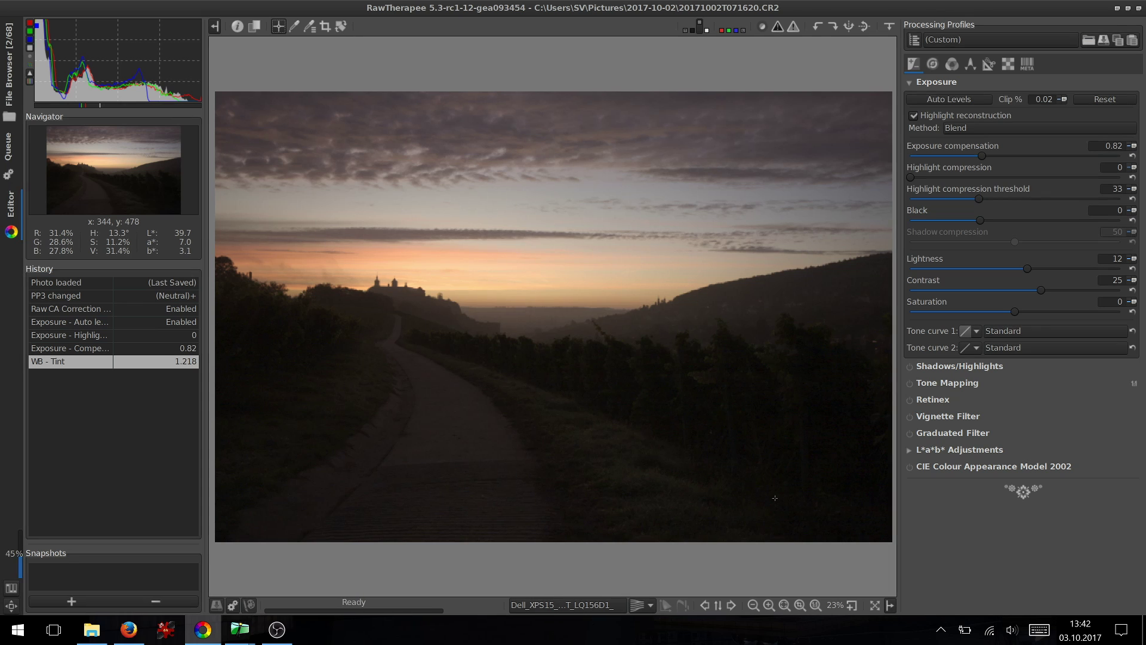
pyautogui.click(9, 66)
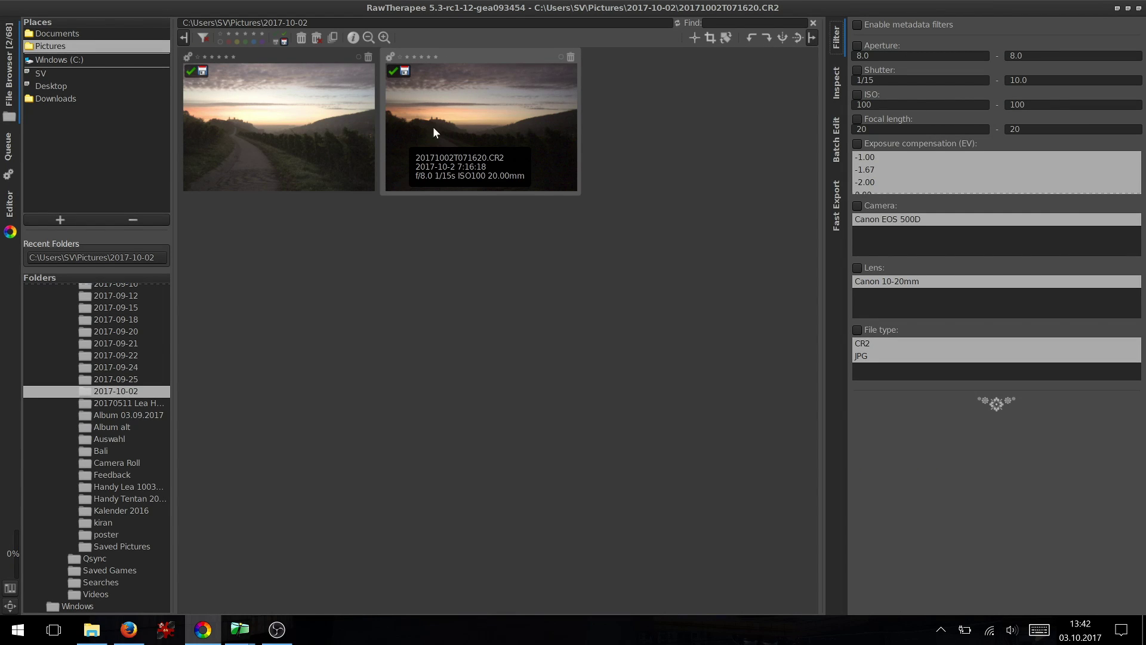
# - Copy the processing profile of 20171002T071620 and paste it onto 20171002T071618
pyautogui.rightClick(468, 126)
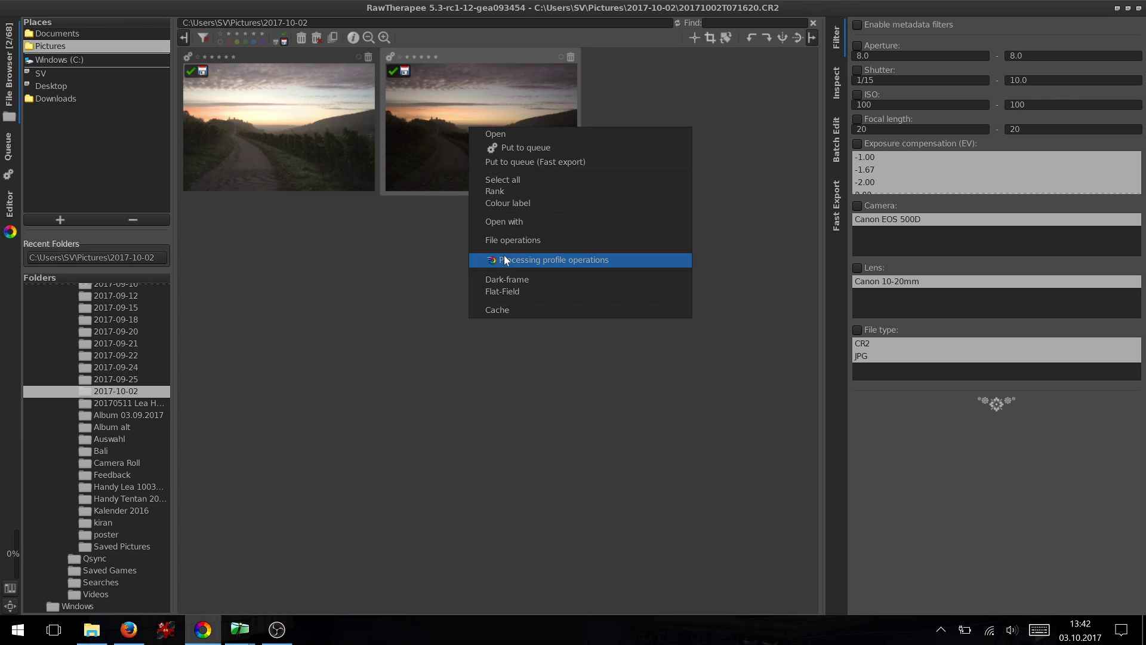
pyautogui.moveTo(511, 260)
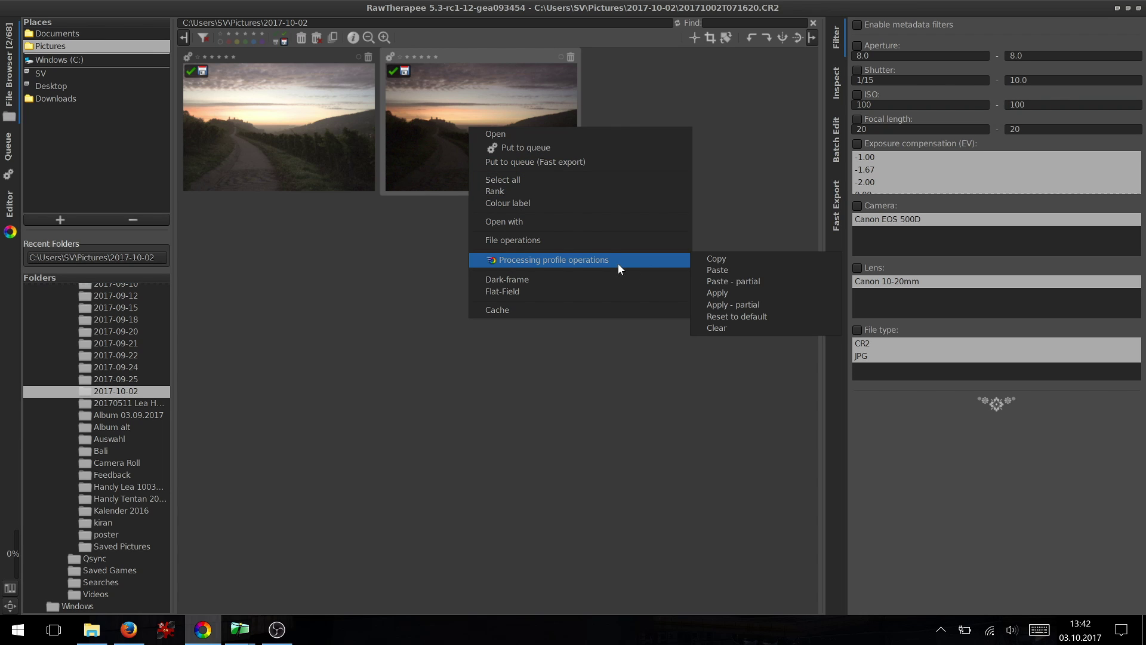
pyautogui.click(710, 261)
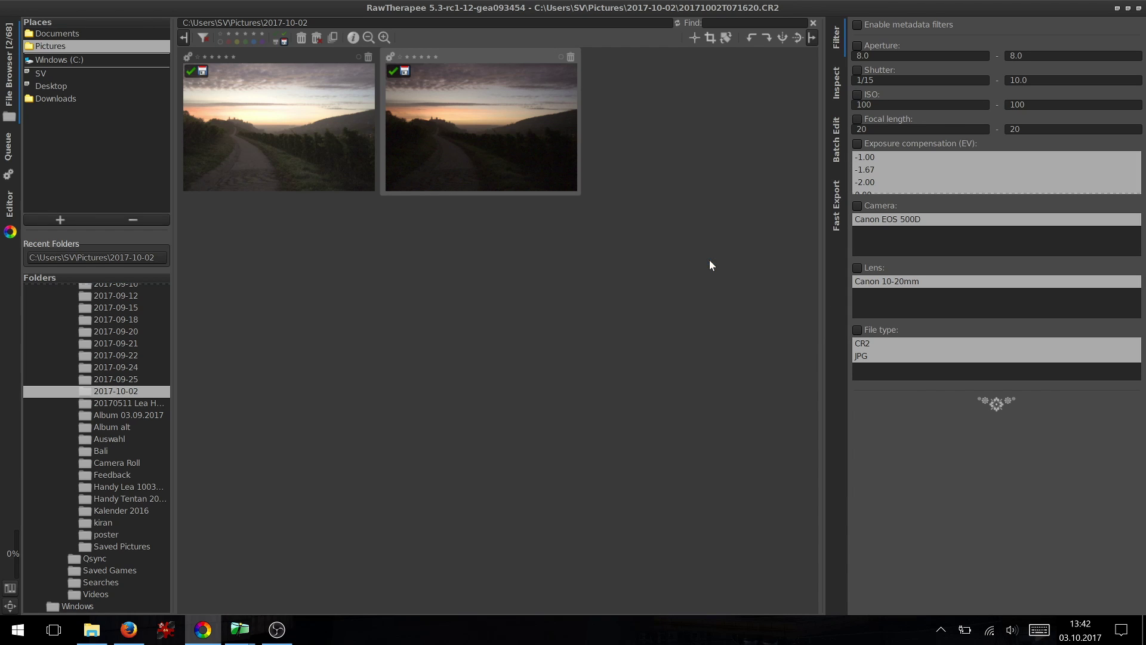
pyautogui.click(262, 135)
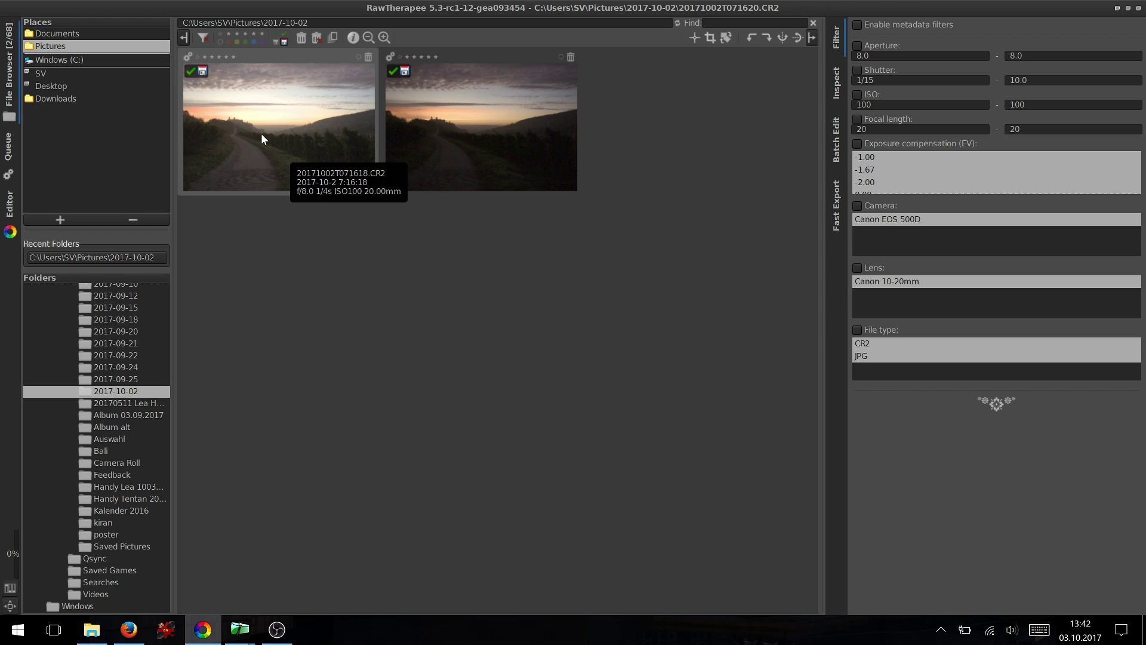
pyautogui.rightClick(262, 138)
pyautogui.moveTo(322, 272)
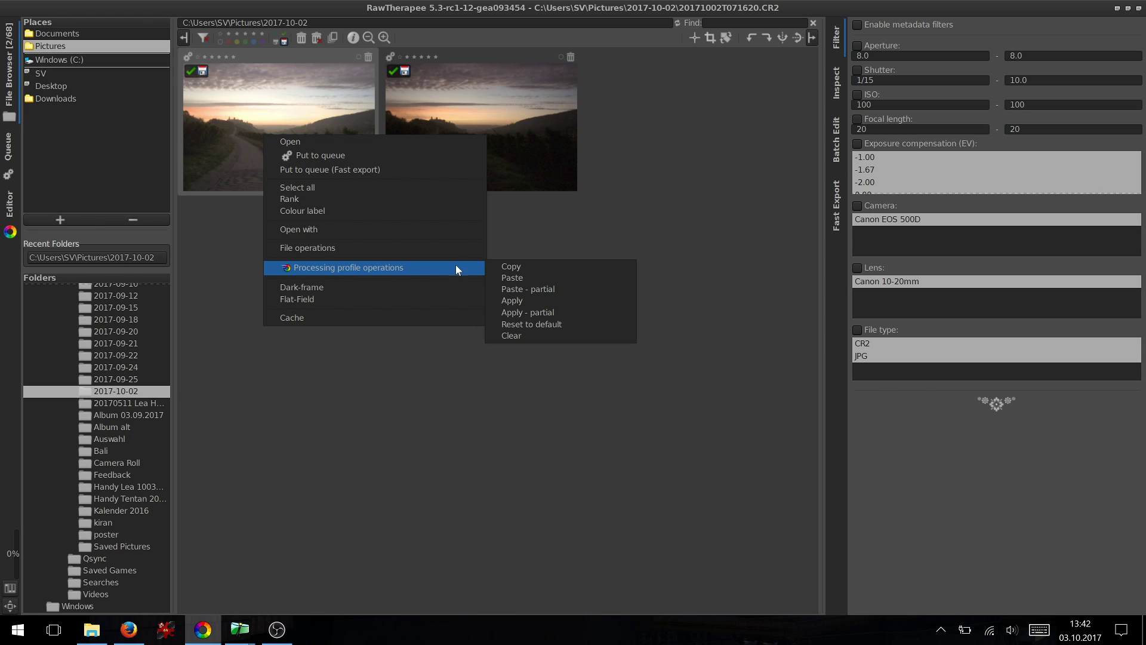
pyautogui.click(522, 277)
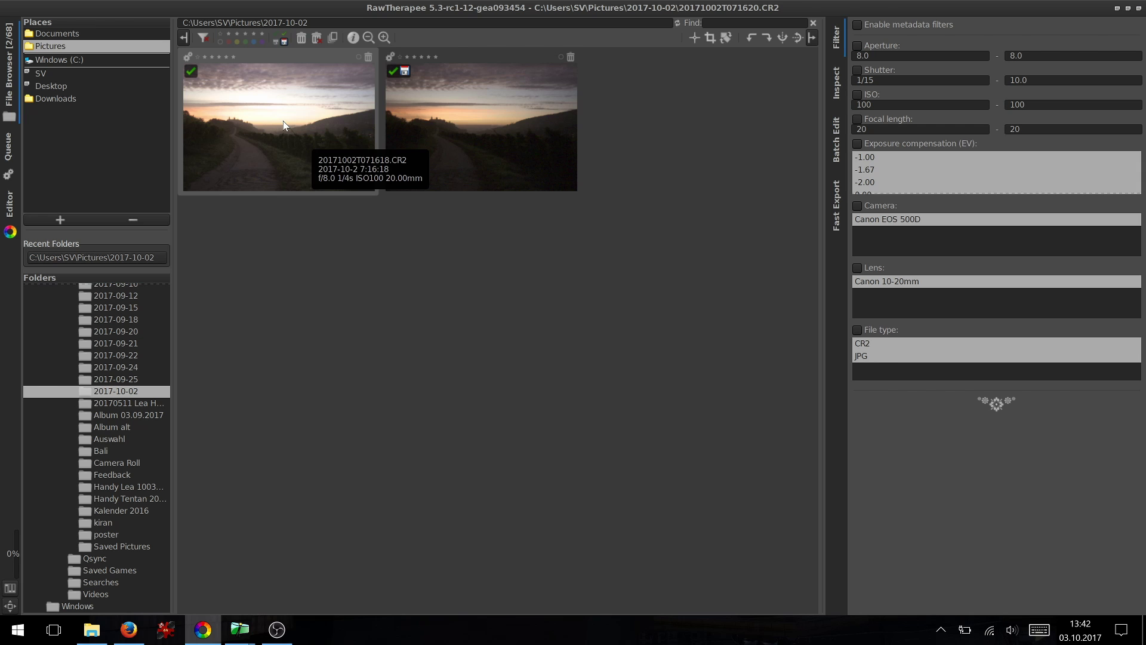
# - Open 20171002T071618.CR2 and review its copied colour, transform and chromatic aberration settings
pyautogui.doubleClick(316, 121)
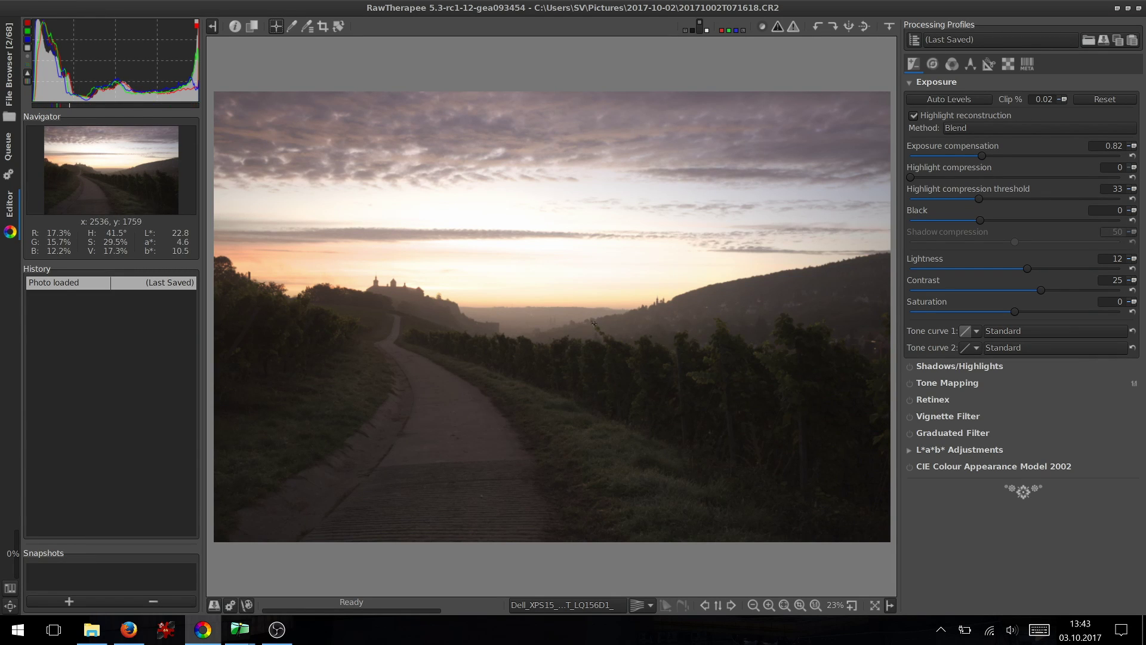
pyautogui.click(953, 63)
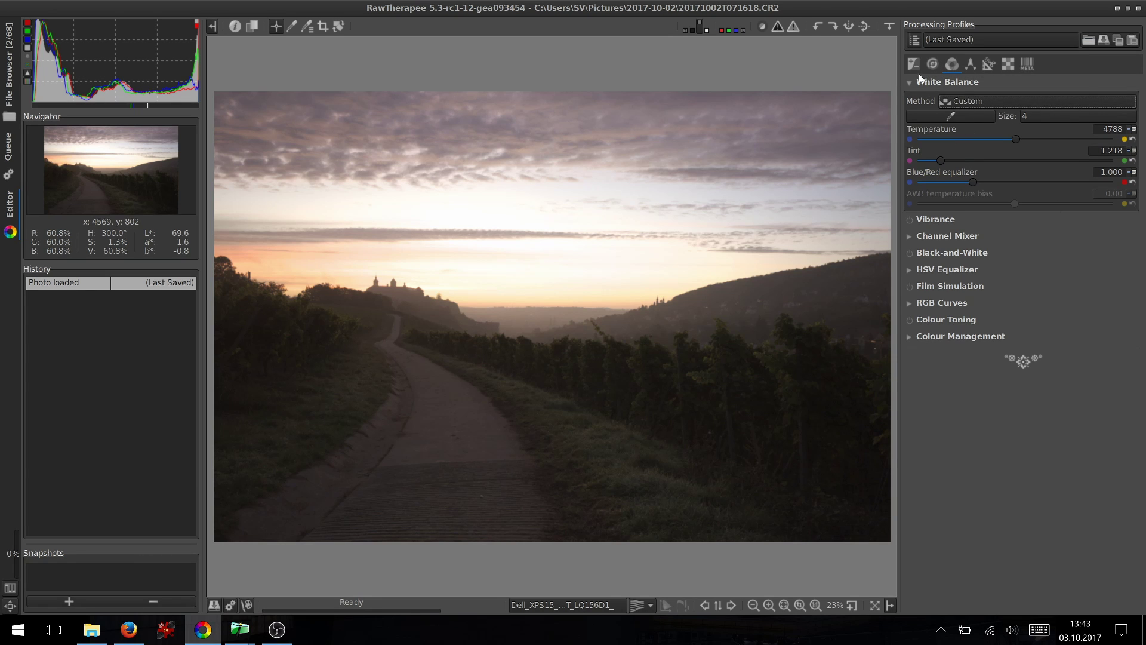
pyautogui.click(990, 66)
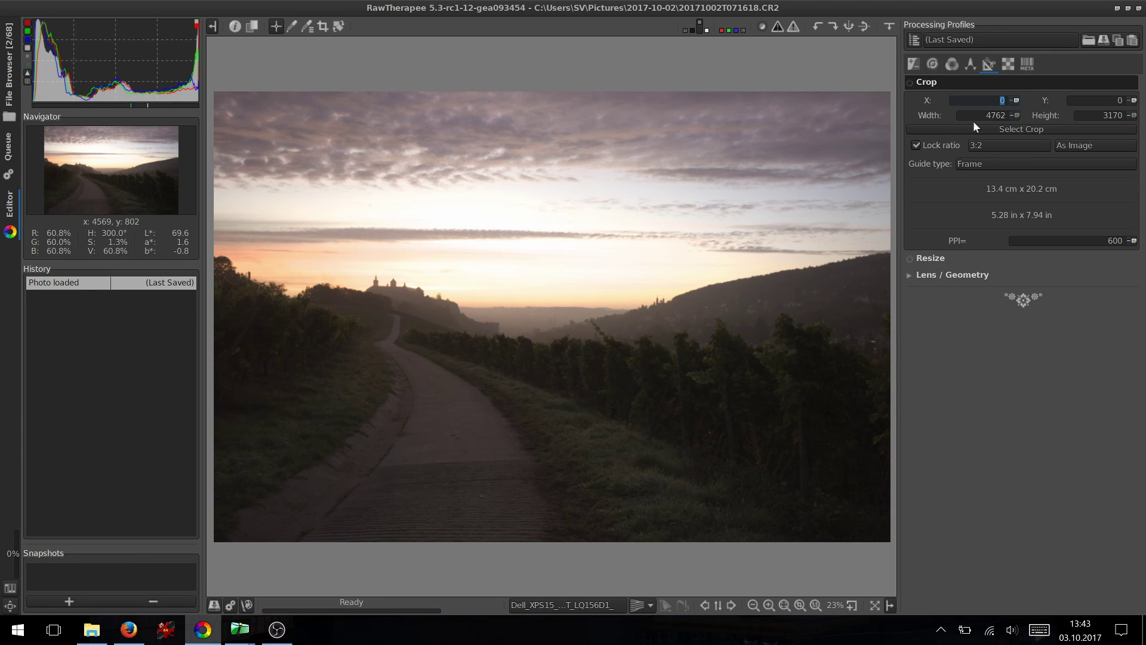
pyautogui.click(1007, 67)
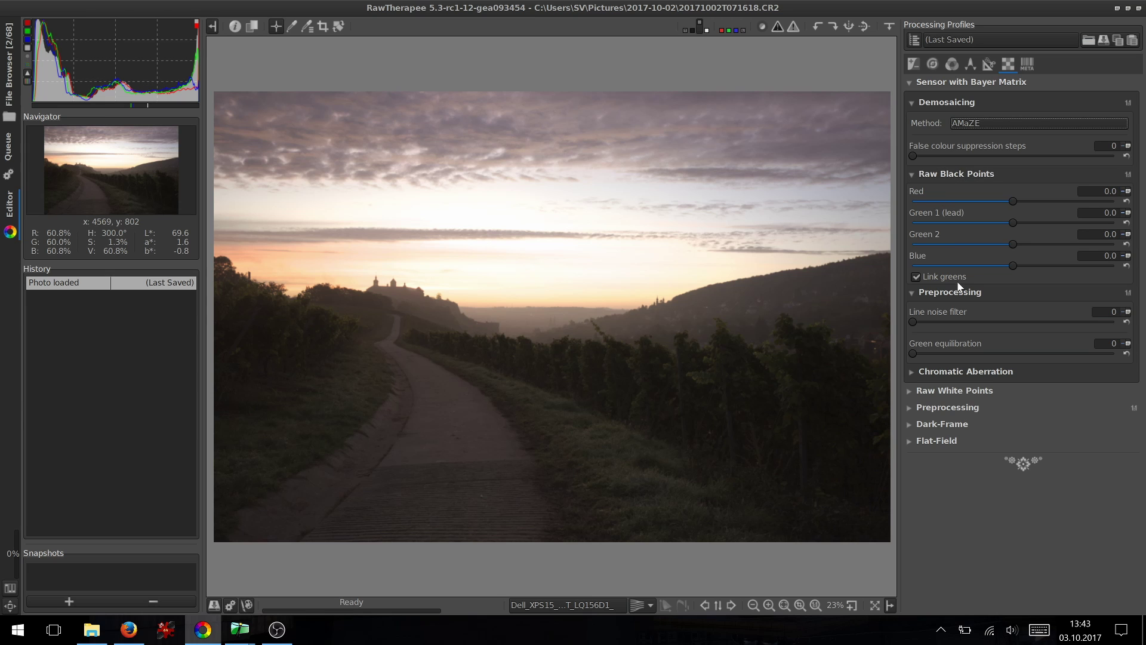
pyautogui.click(914, 368)
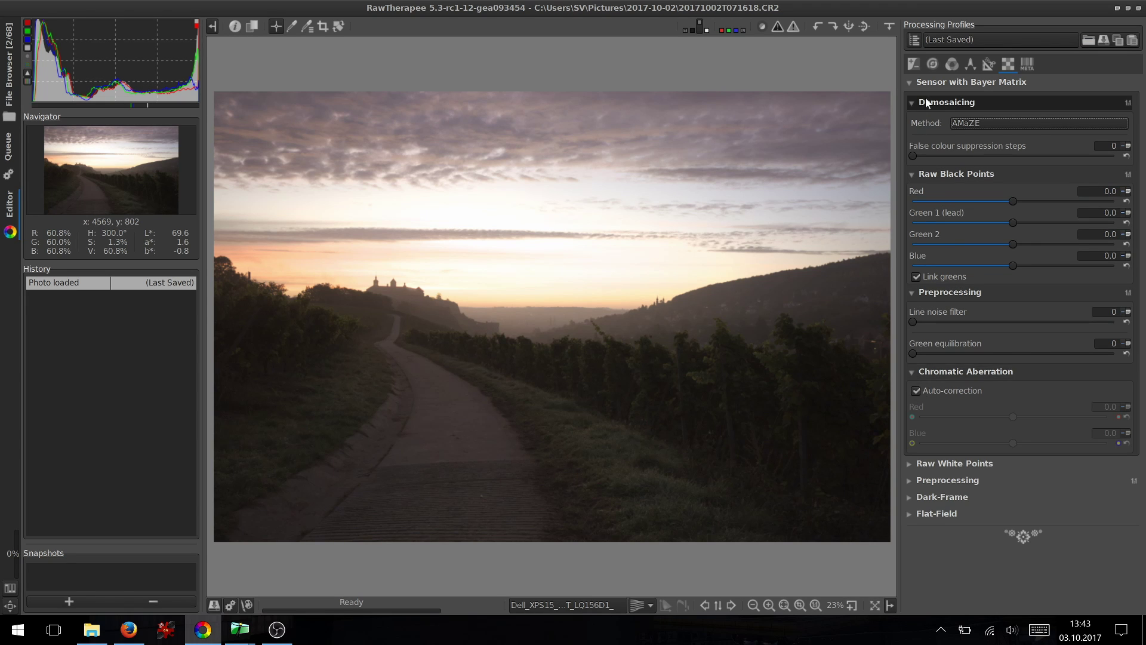
pyautogui.click(917, 63)
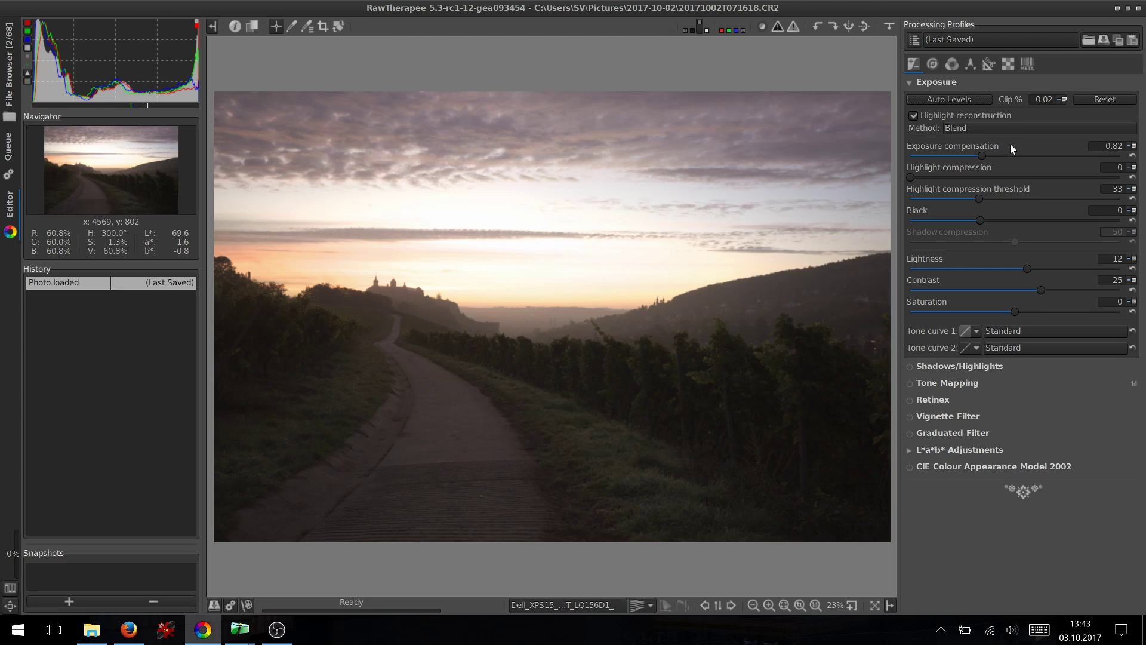
# - Reset exposure, re-run Auto Levels (compensation 0.56), and zero highlight compression and contrast
pyautogui.click(1093, 98)
pyautogui.click(949, 99)
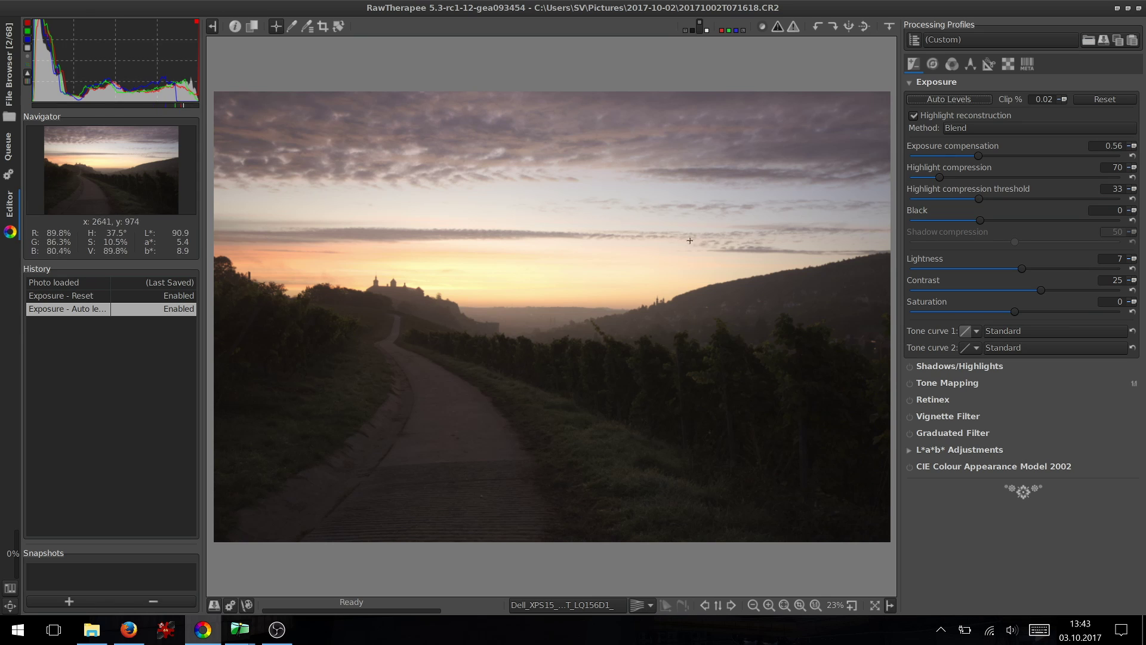
pyautogui.click(1133, 177)
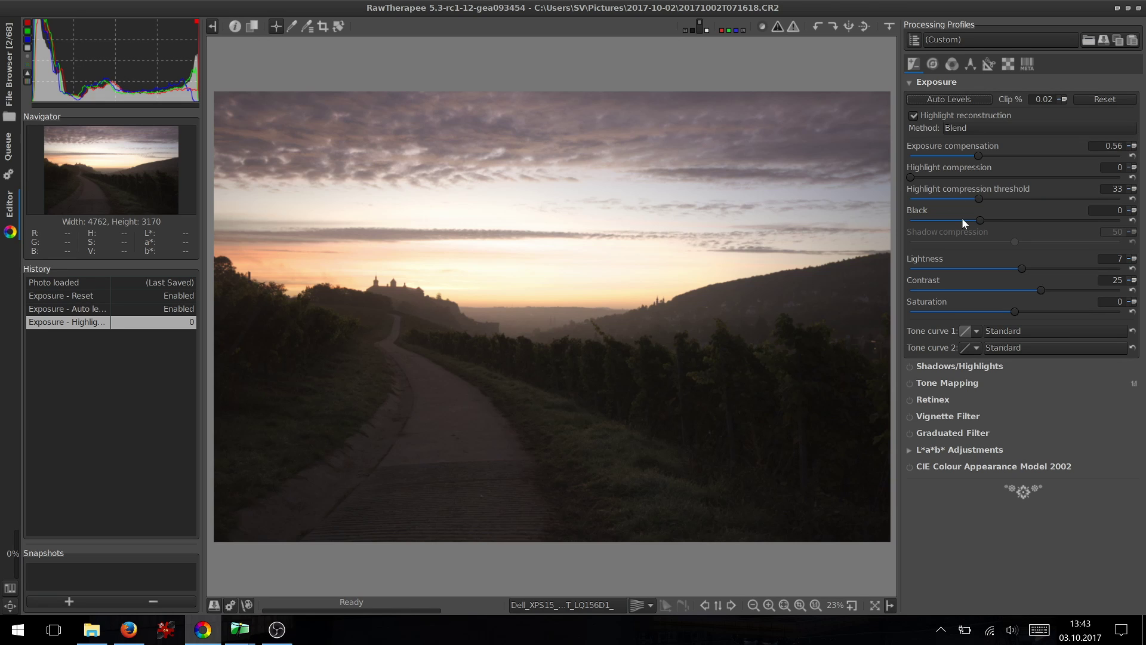
pyautogui.click(1133, 290)
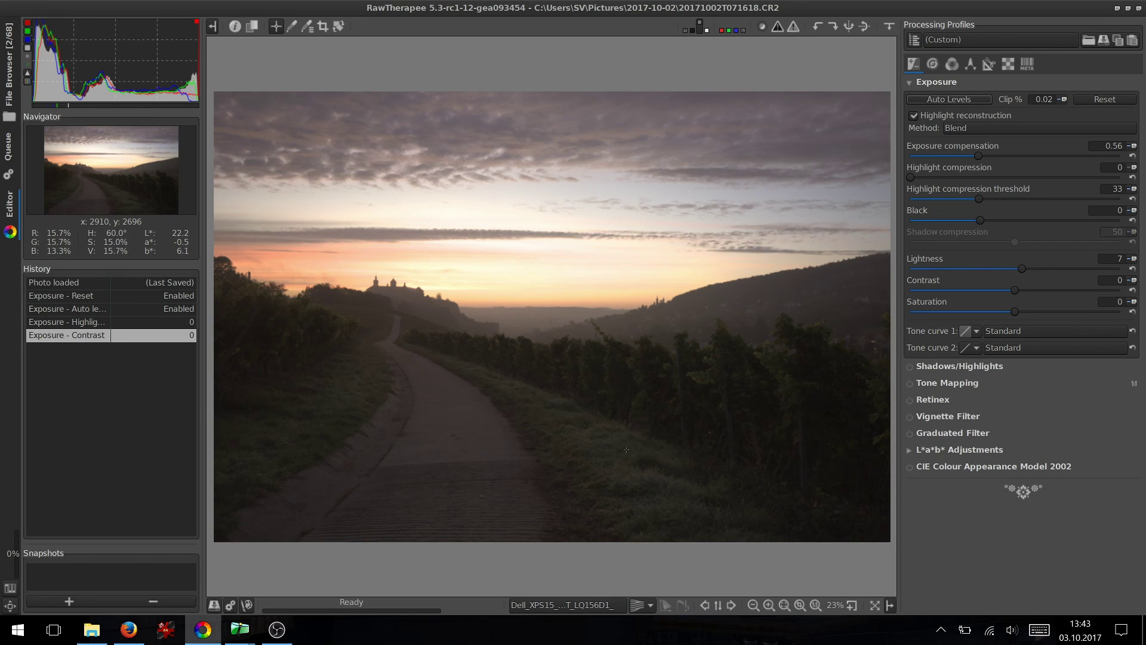
# - Make tone curve 1 a custom Perceptual curve with one raised midtone point
pyautogui.click(977, 332)
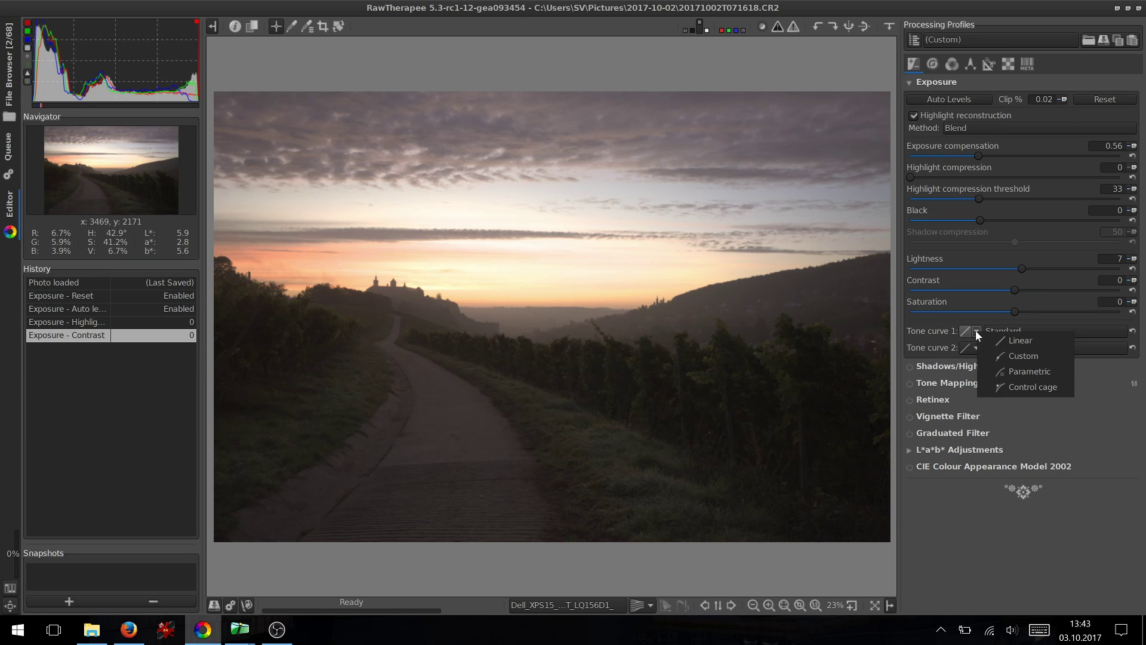
pyautogui.click(1012, 387)
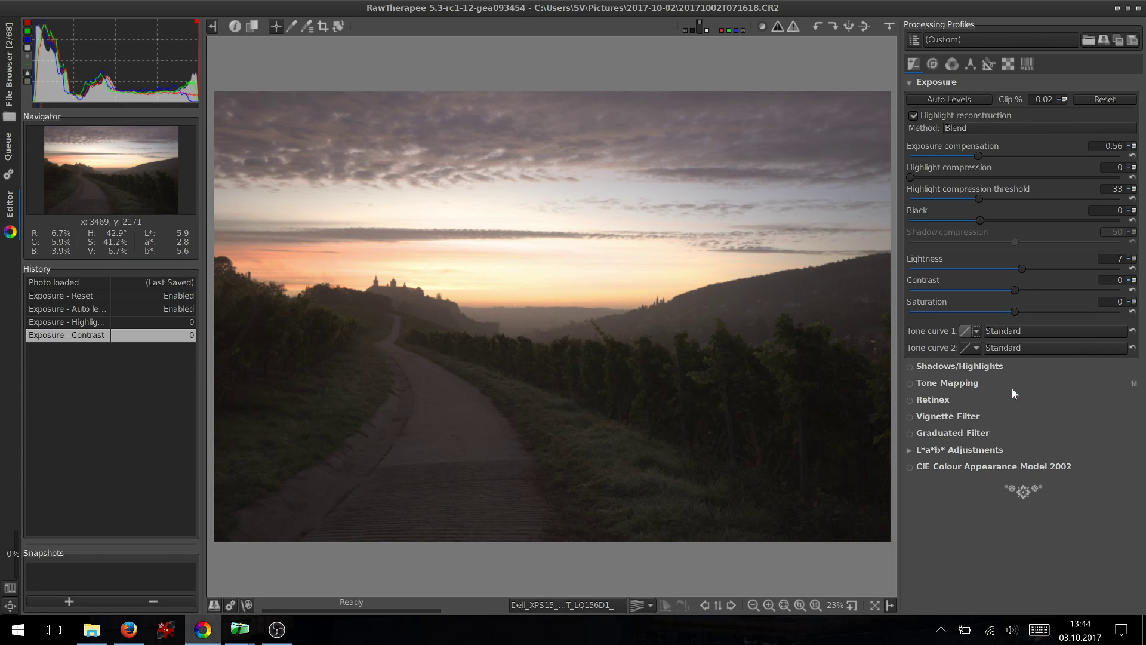
pyautogui.click(1061, 336)
pyautogui.press('Escape')
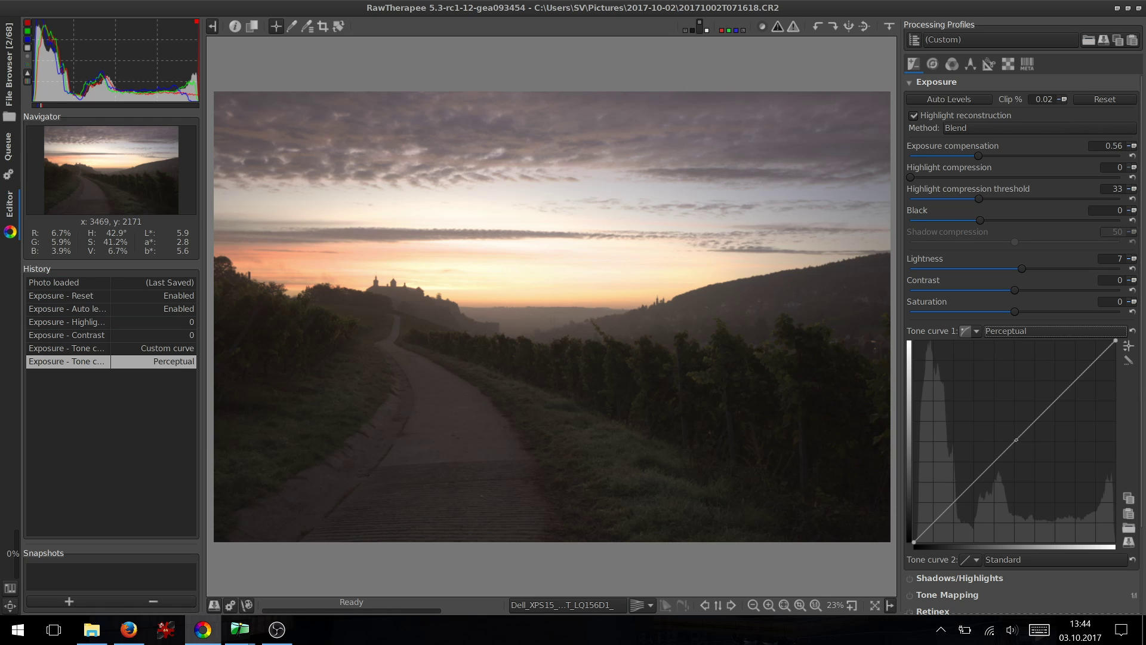
pyautogui.moveTo(1016, 442); pyautogui.dragTo(1015, 434)
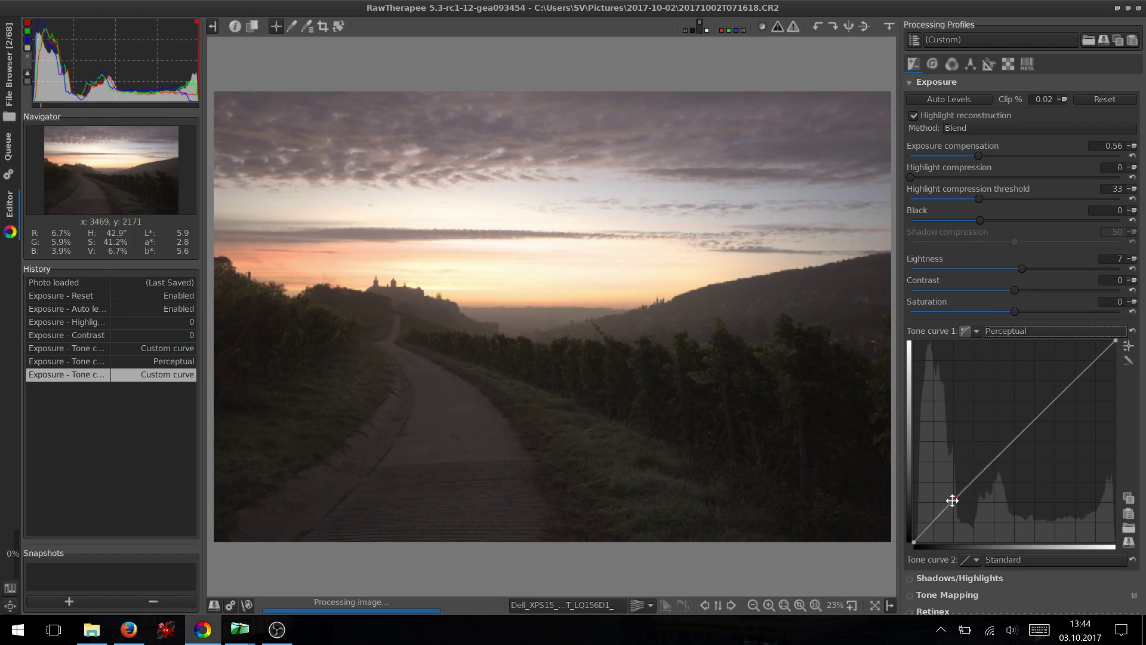
pyautogui.moveTo(952, 500); pyautogui.dragTo(1015, 406)
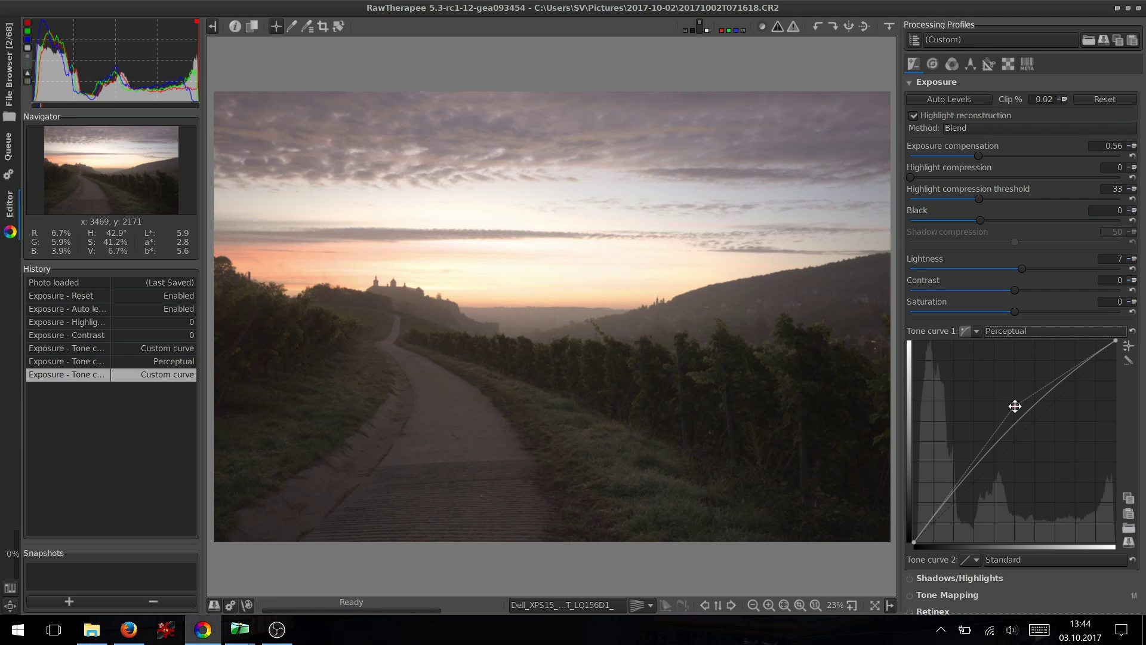
pyautogui.moveTo(1015, 406); pyautogui.dragTo(1015, 392)
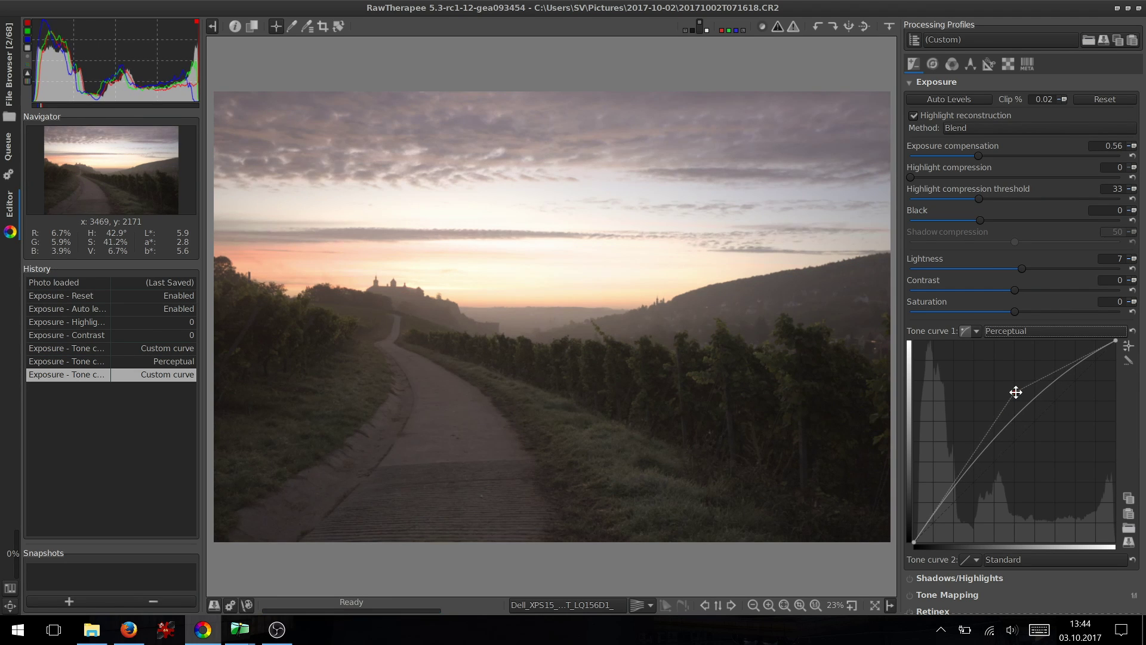
pyautogui.moveTo(1016, 392); pyautogui.dragTo(1015, 398)
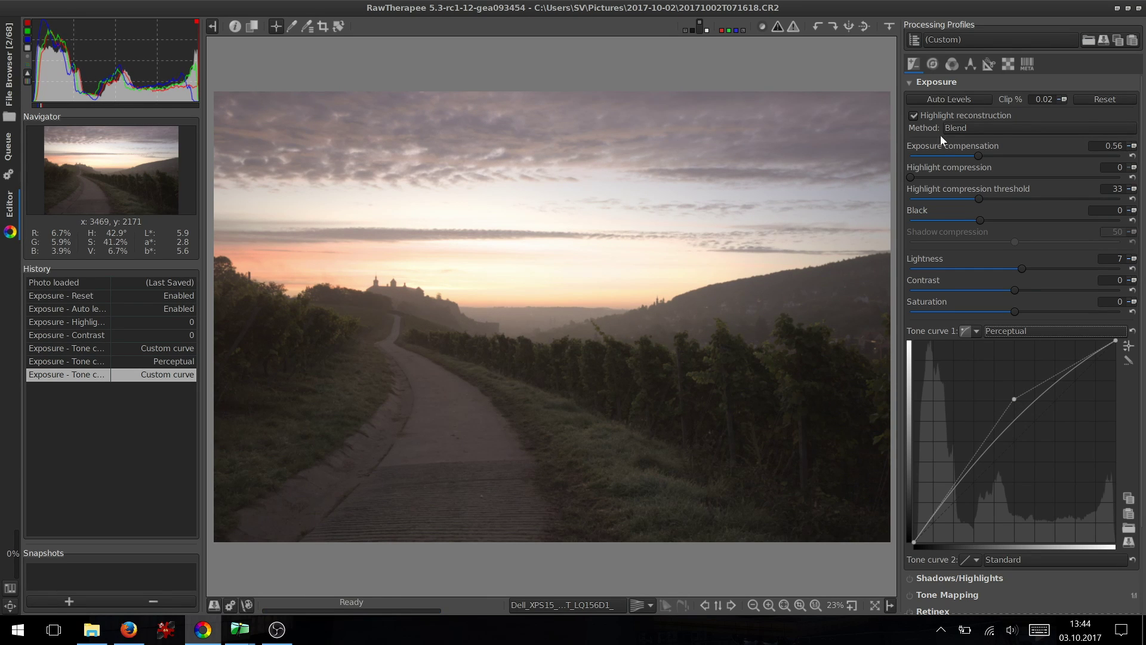
pyautogui.click(950, 63)
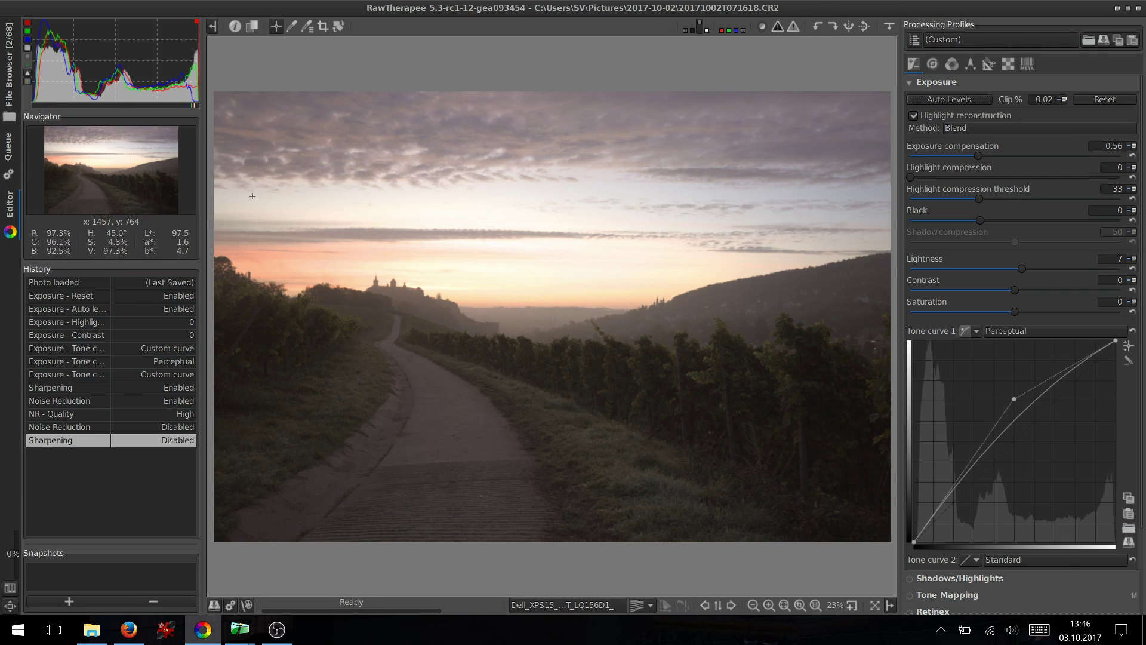
# - Save the photo as the TIFF 20171002T071618_R
pyautogui.hotkey('ctrl', 's')
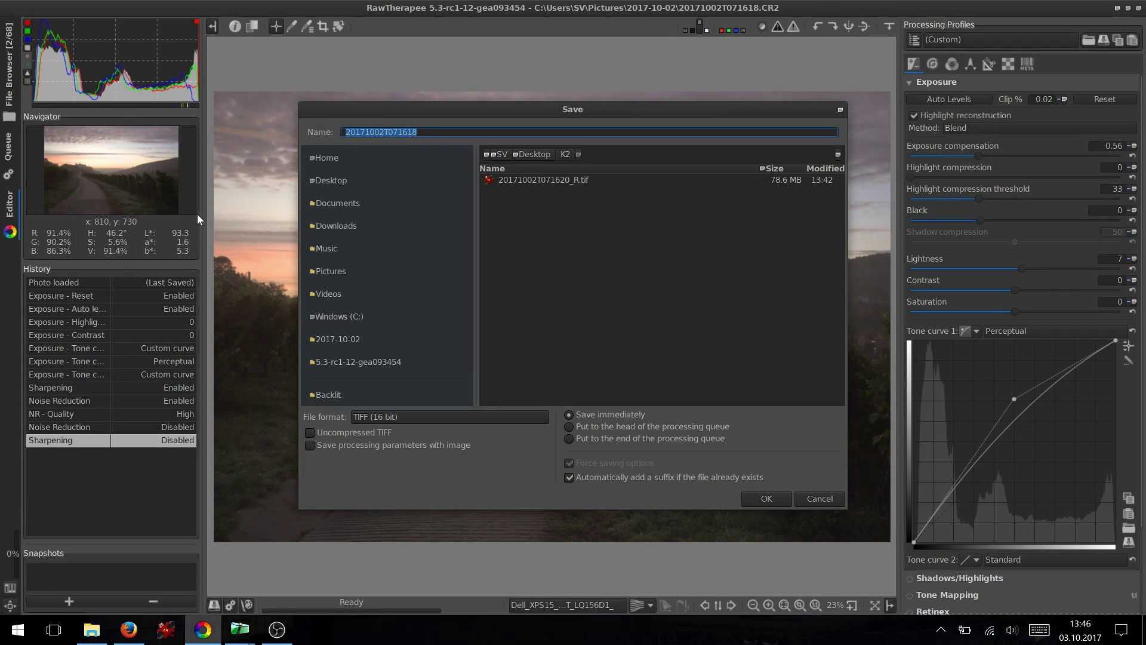
pyautogui.press('End')
pyautogui.write('_R')
pyautogui.press('Return')
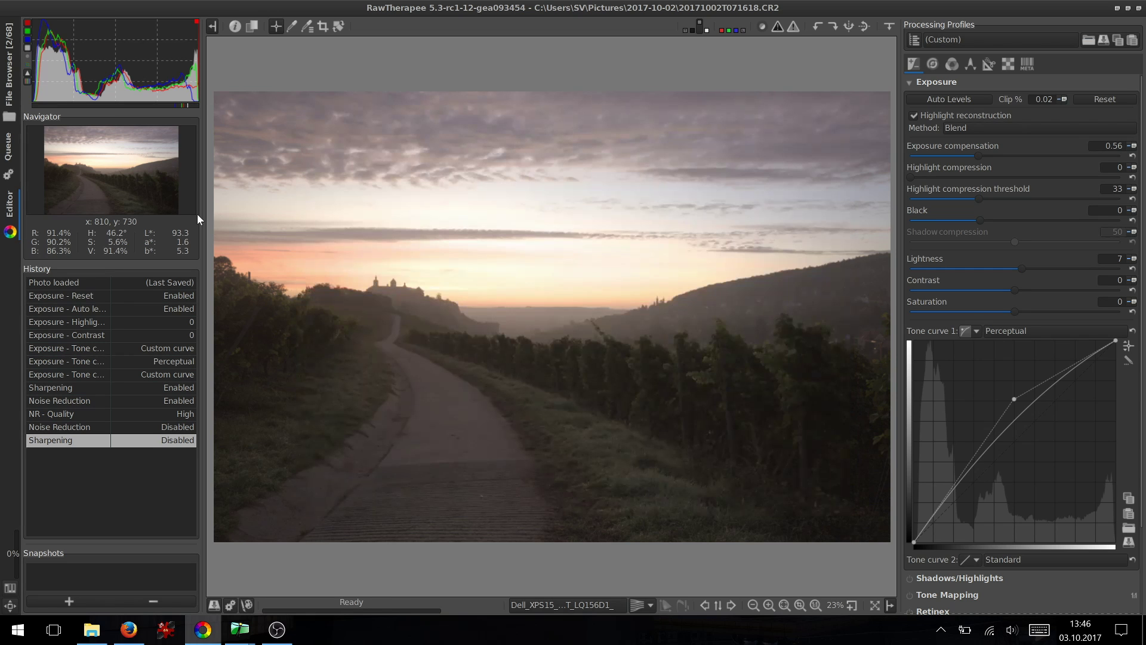
# - Preview both exported _R TIFFs from the K2 folder full-screen, then close the viewer
pyautogui.click(91, 630)
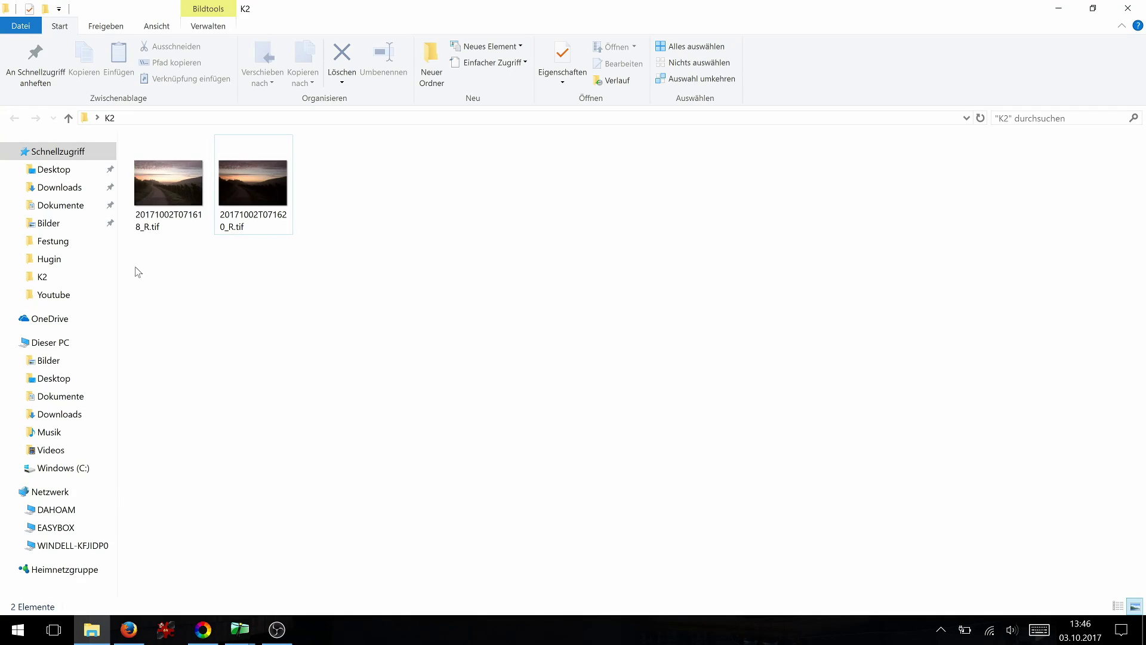
pyautogui.doubleClick(169, 188)
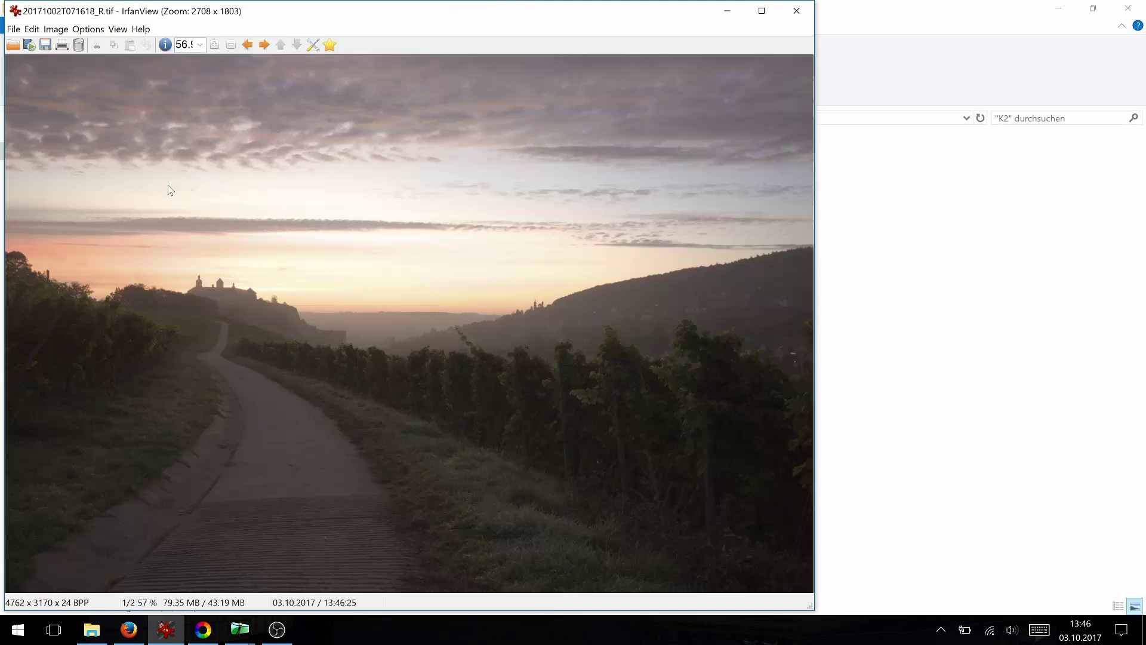
pyautogui.doubleClick(167, 185)
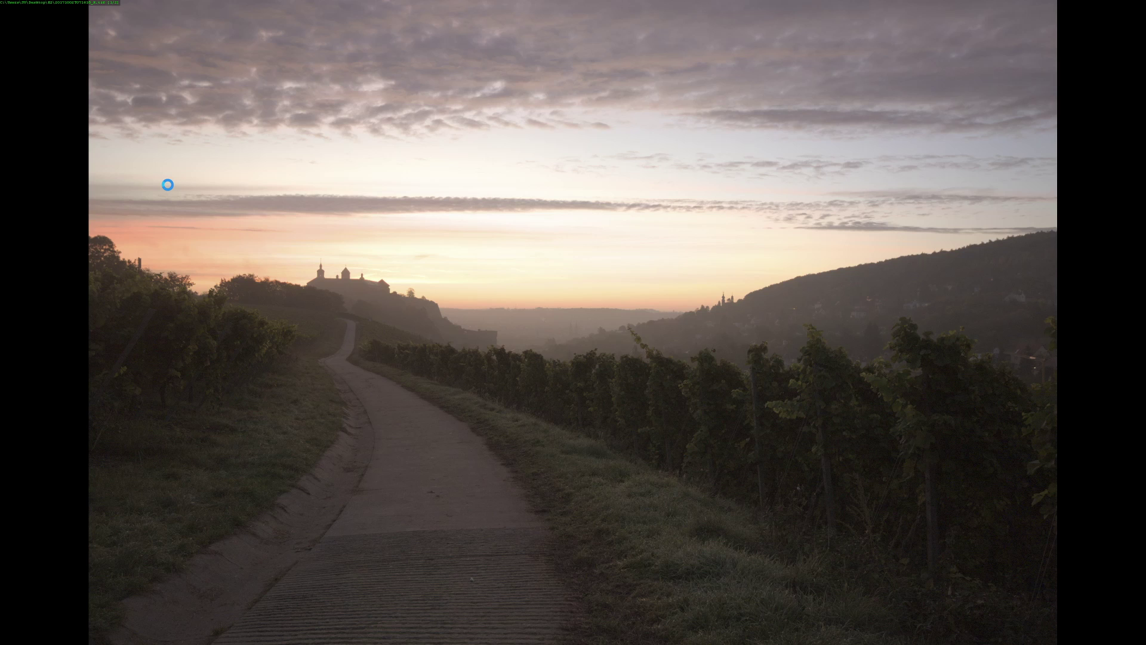
pyautogui.press('space')
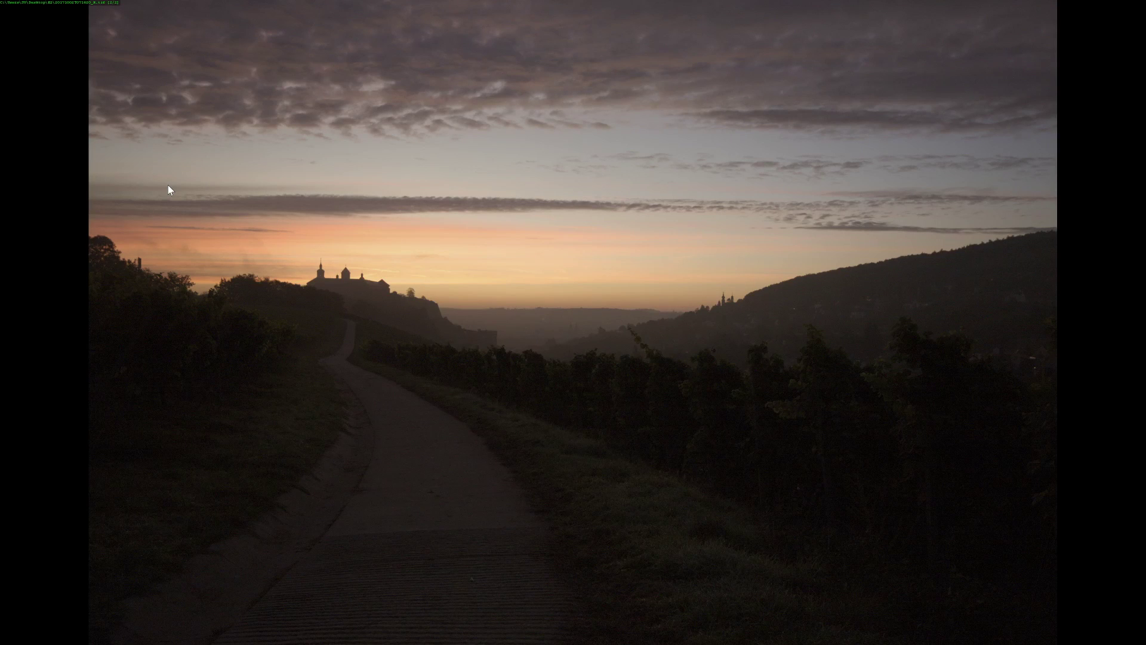
pyautogui.press('Escape')
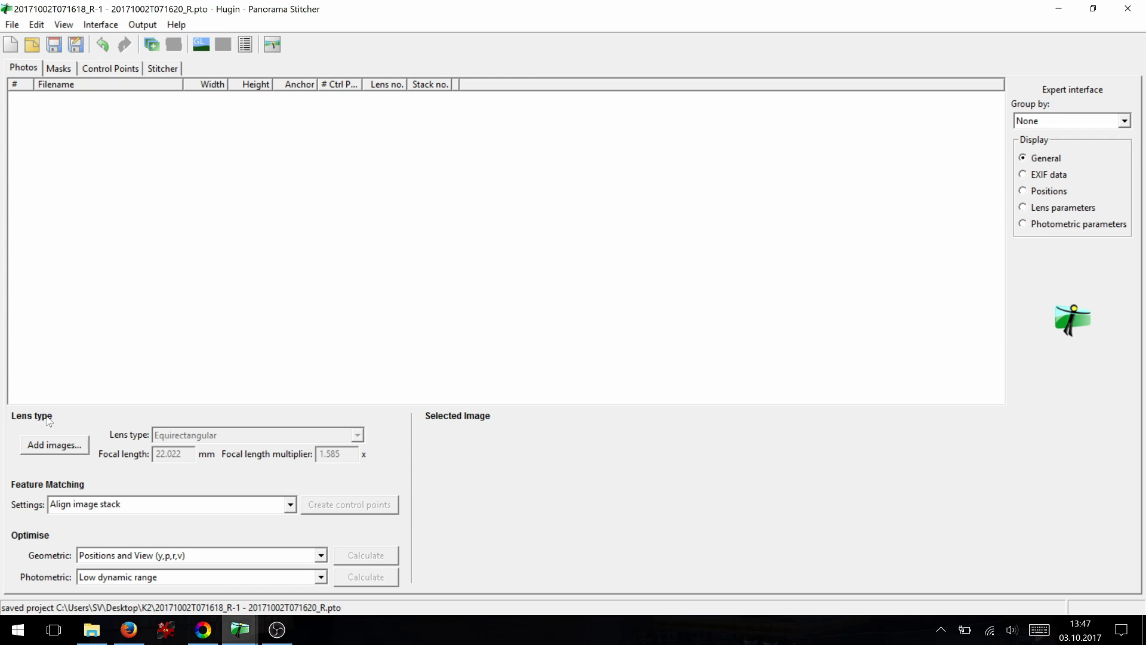
# - Add both sunset exposure TIFFs to the Hugin project
pyautogui.click(45, 447)
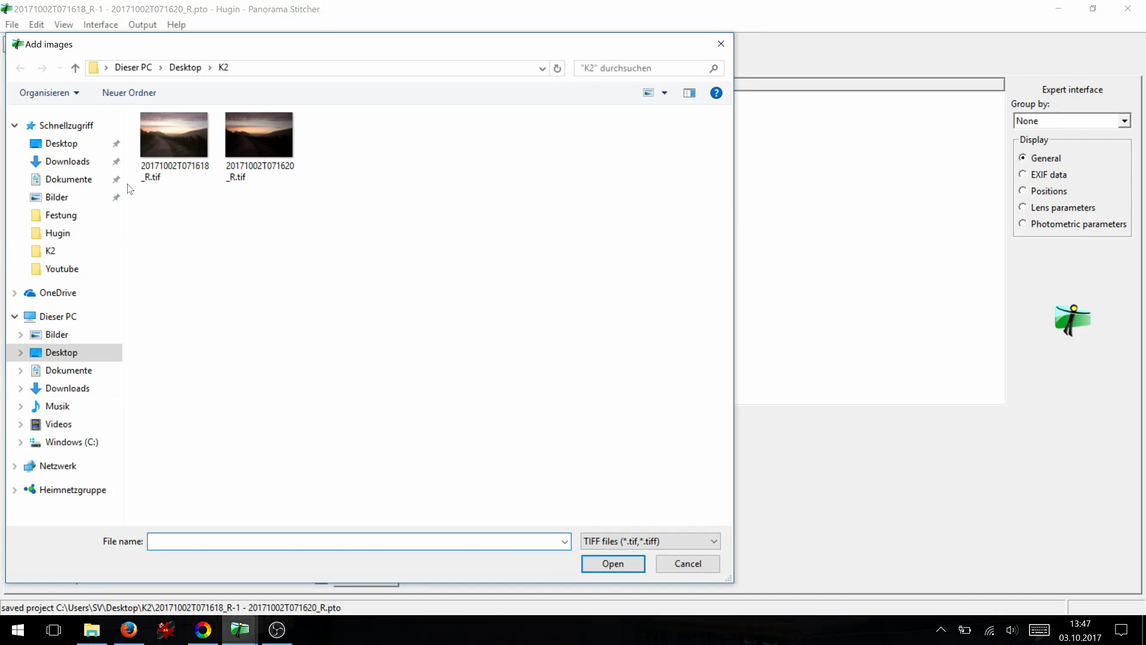
pyautogui.click(168, 135)
pyautogui.hotkey('ctrl', 'a')
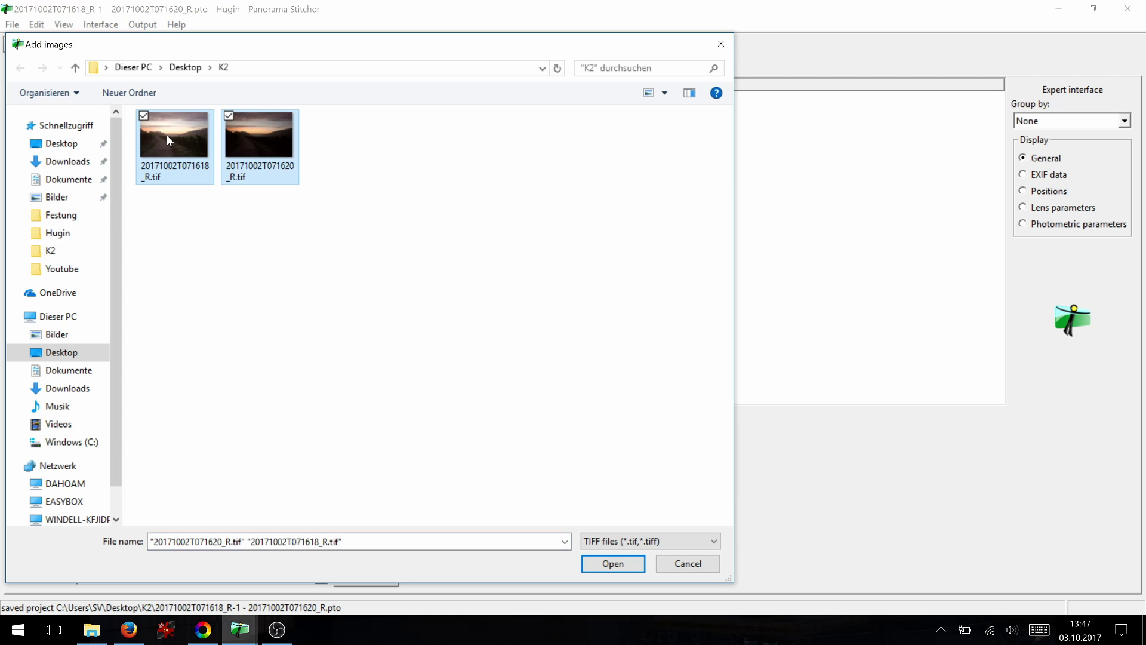
pyautogui.press('Return')
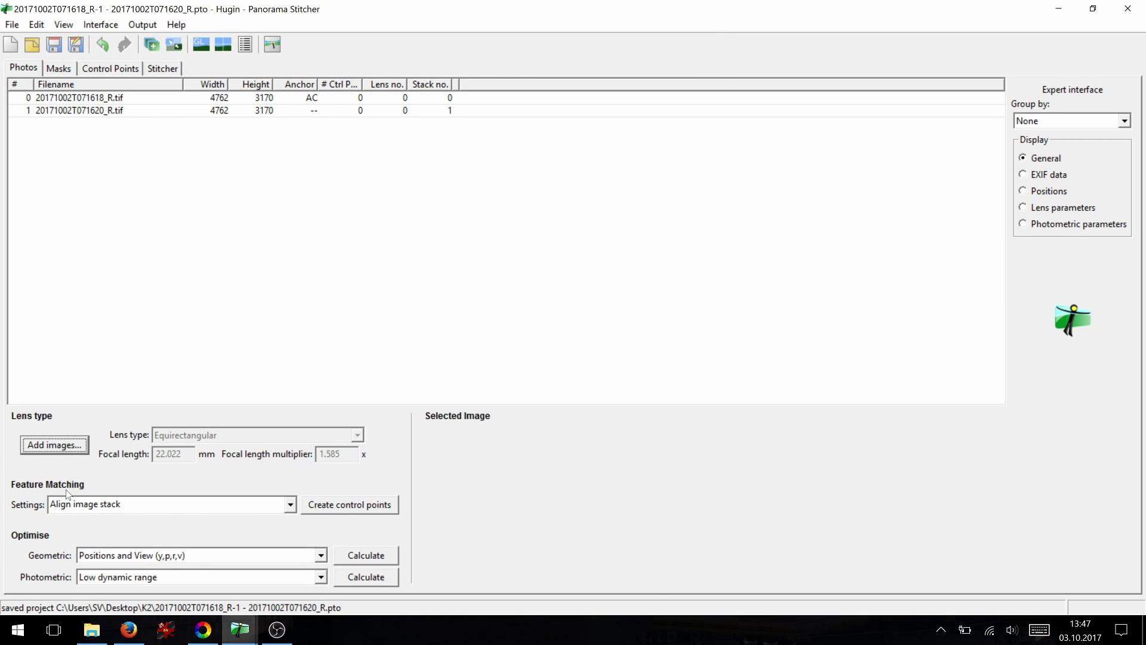
# - Create control points with Align image stack matching, linking the two images with 117 points
pyautogui.click(289, 508)
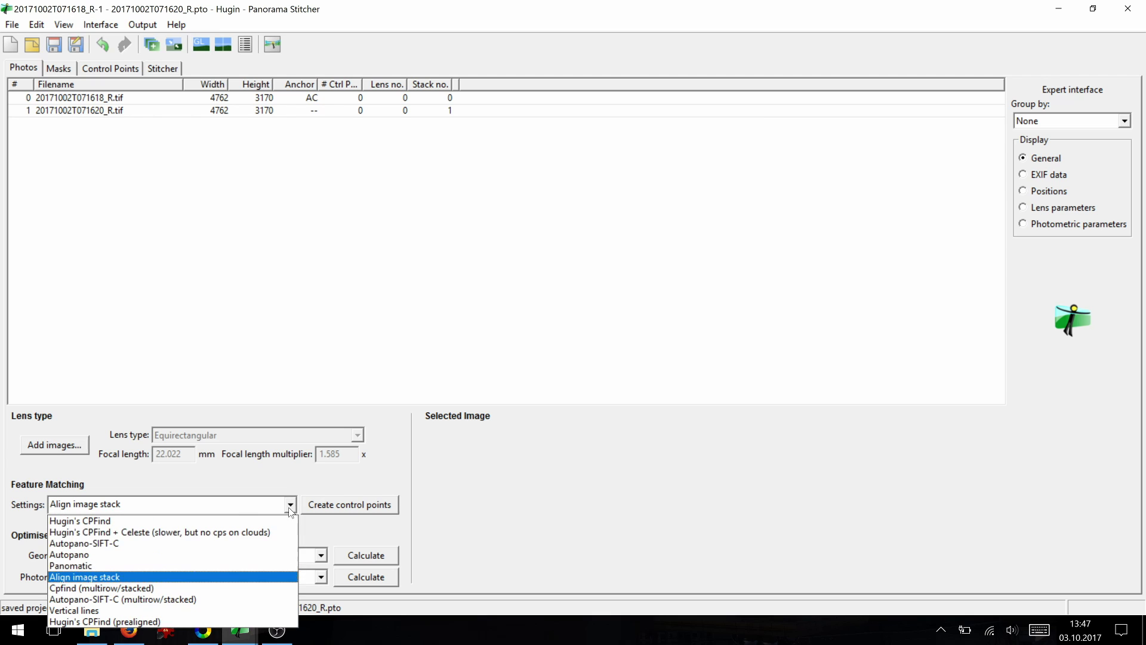
pyautogui.click(118, 577)
pyautogui.click(327, 504)
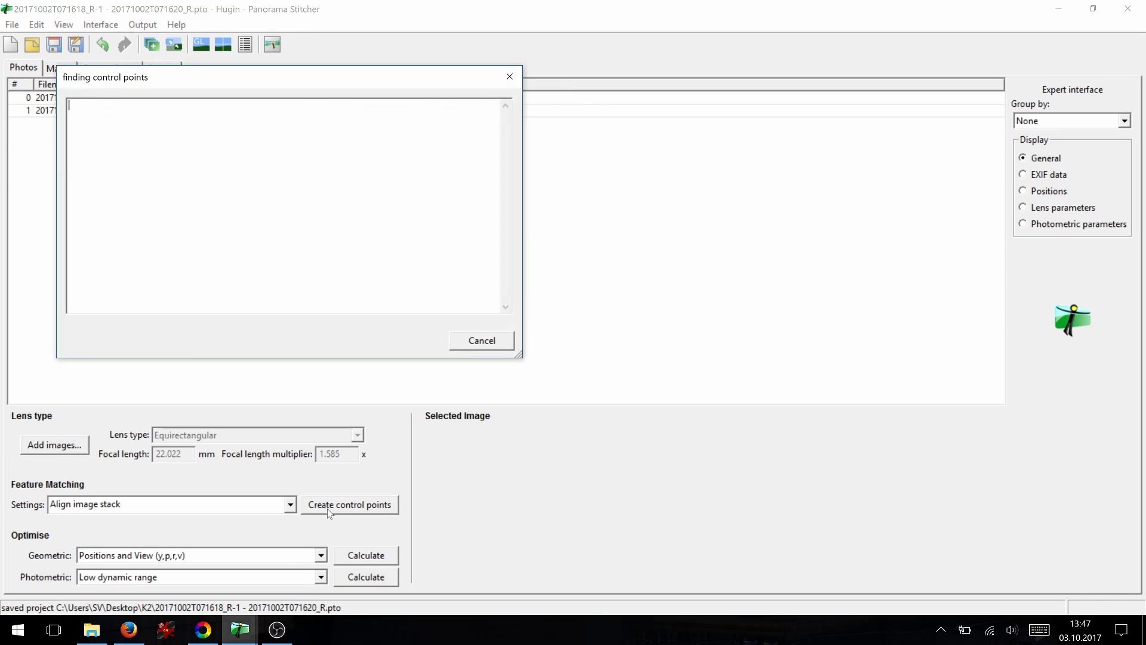
# - Optimise positions and view to a 0.5-pixel mean error and show the Fast Preview
pyautogui.click(252, 556)
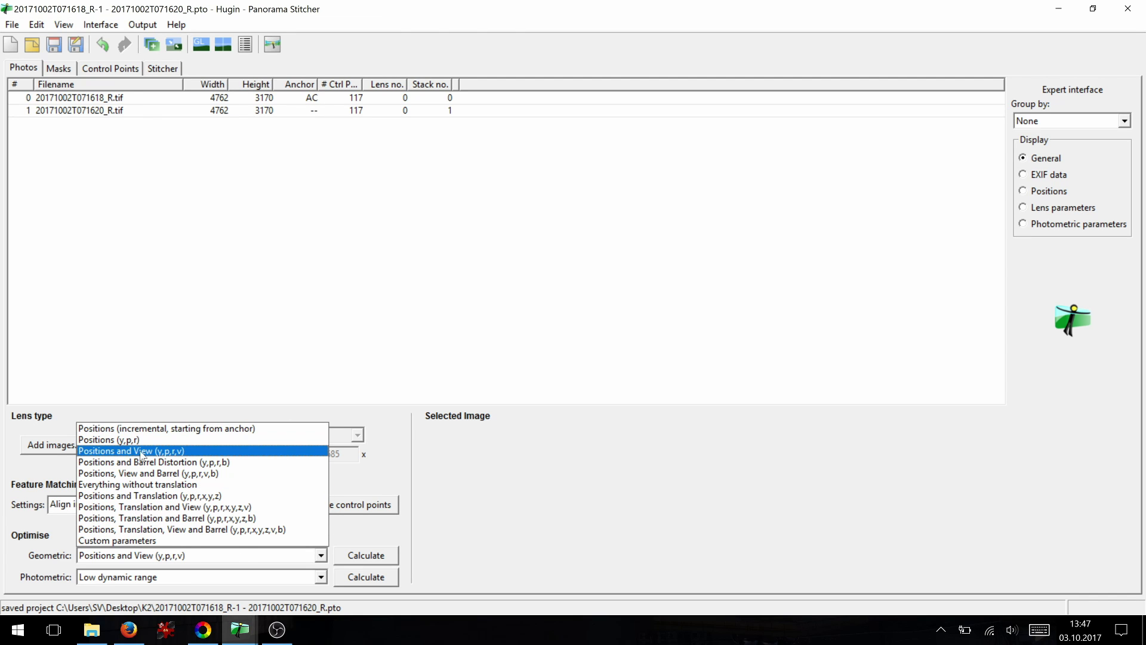
pyautogui.click(145, 453)
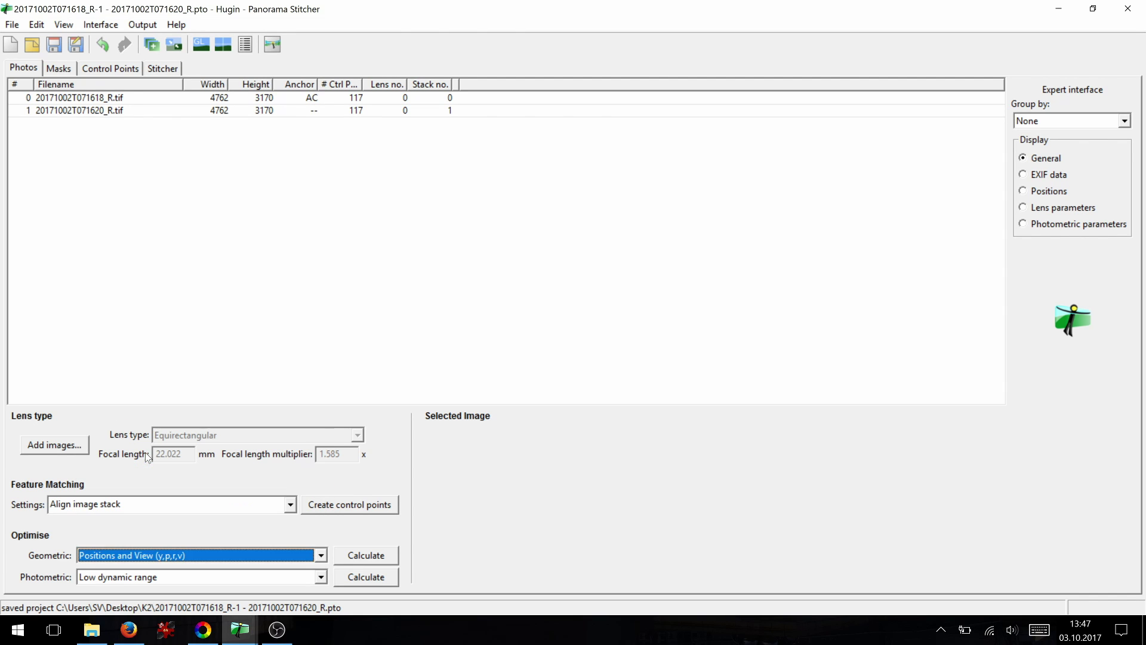
pyautogui.click(366, 555)
pyautogui.click(556, 395)
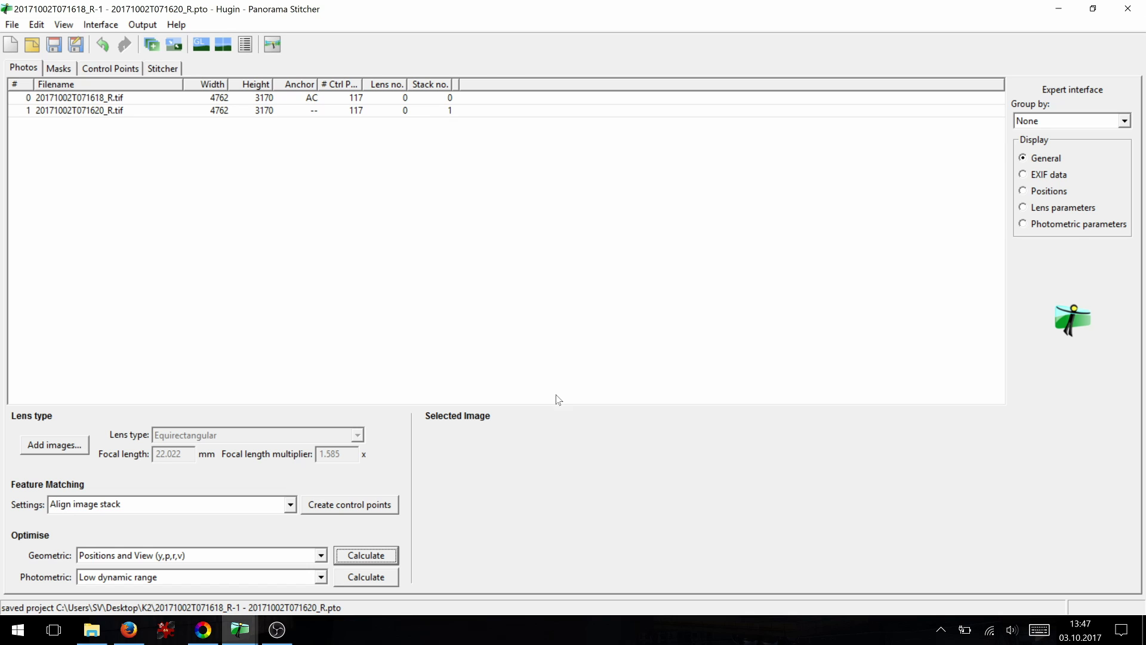
pyautogui.click(203, 45)
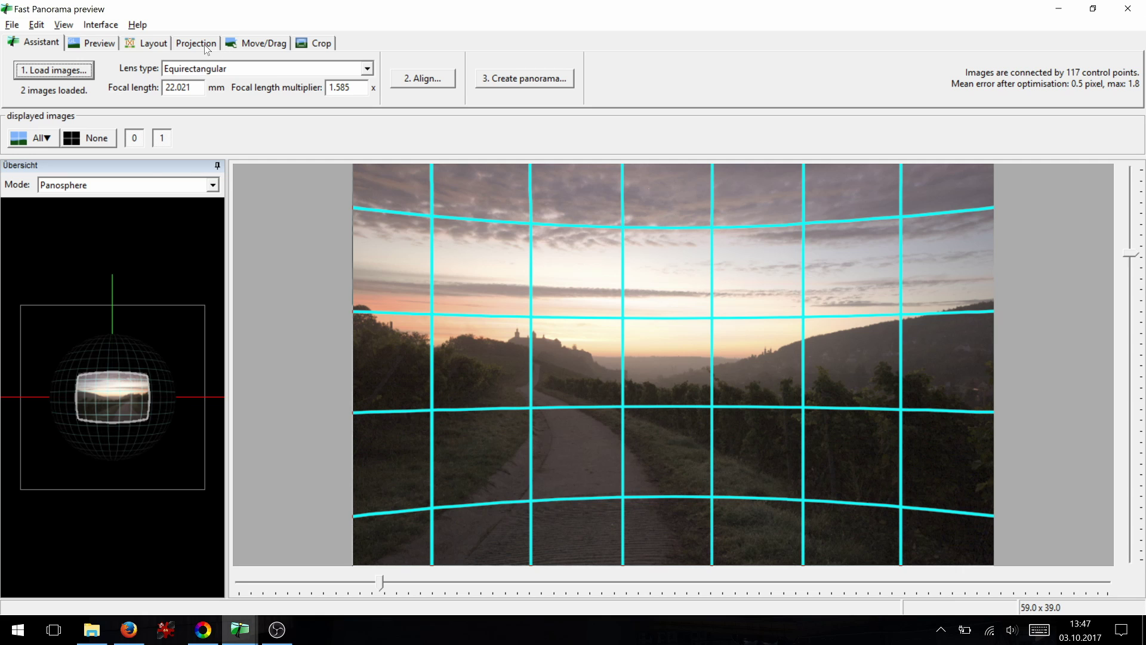
# - Centre the panorama horizontally in the preview's Move/Drag settings
pyautogui.click(205, 47)
pyautogui.click(241, 44)
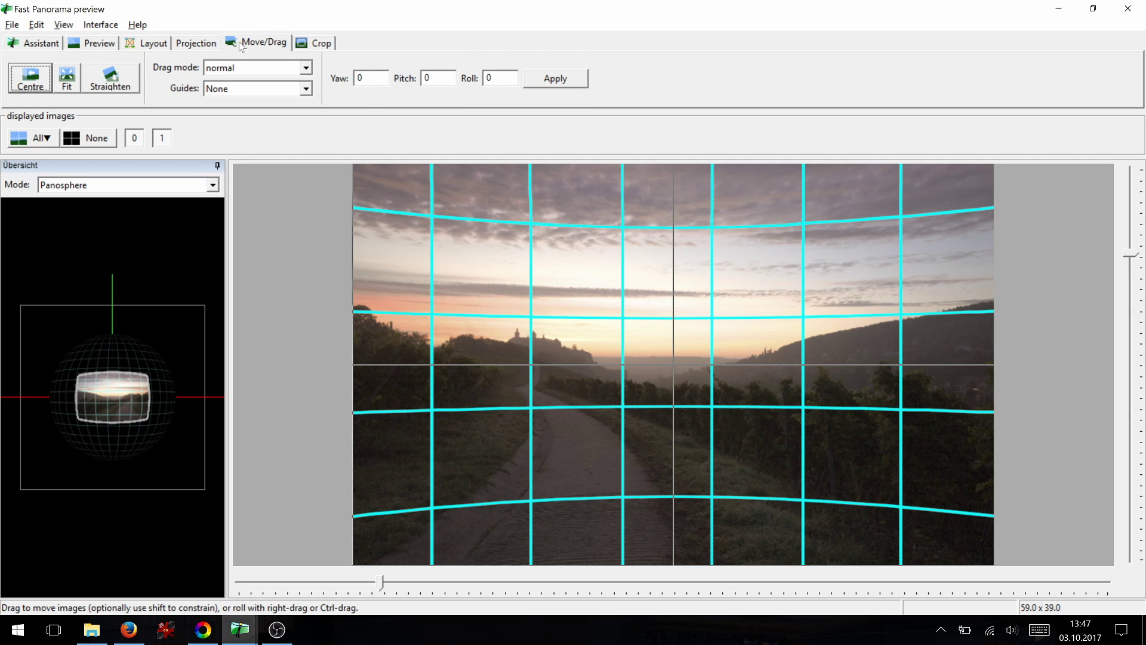
pyautogui.click(47, 86)
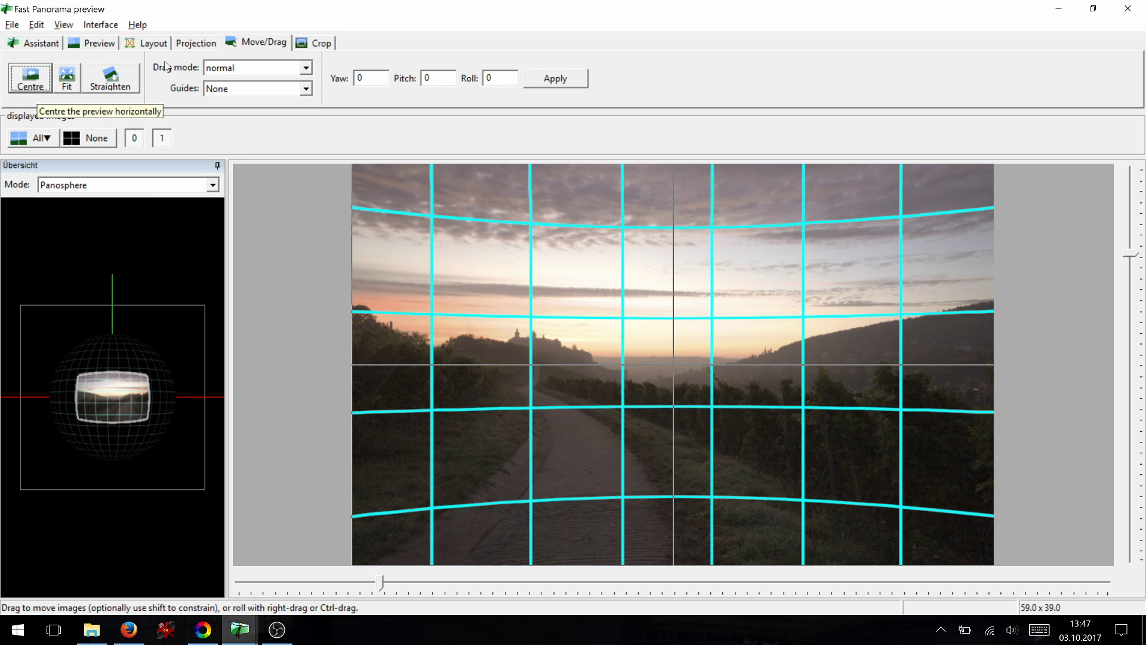
# - Compare Equirectangular and Rectilinear projections, settling on Equirectangular
pyautogui.click(199, 44)
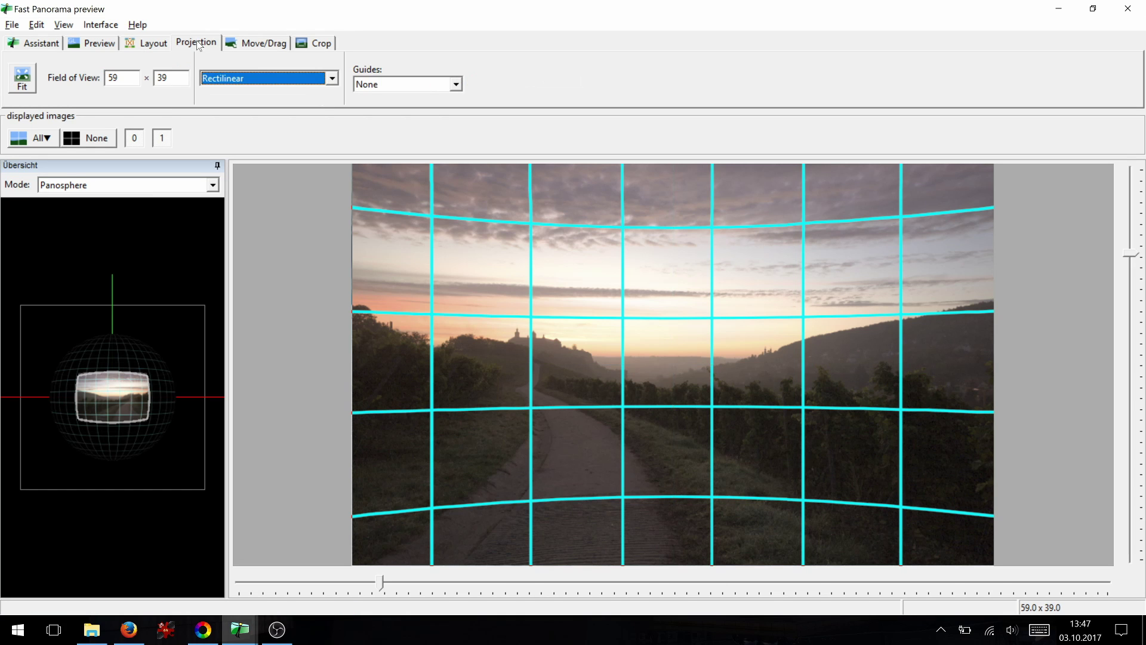
pyautogui.click(228, 82)
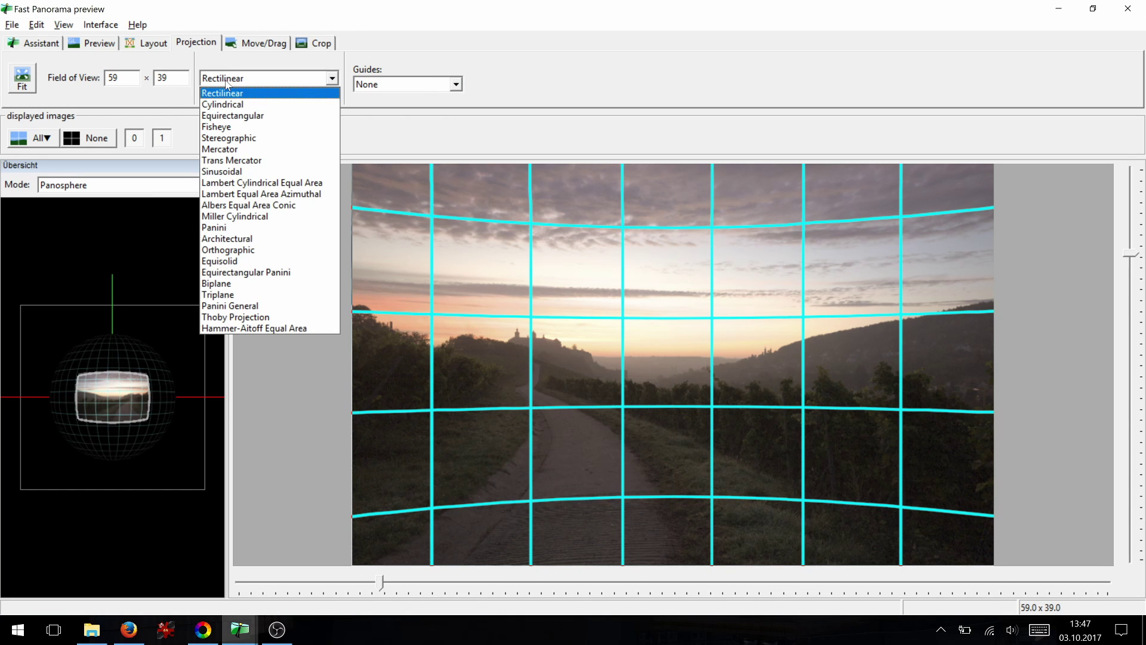
pyautogui.click(232, 120)
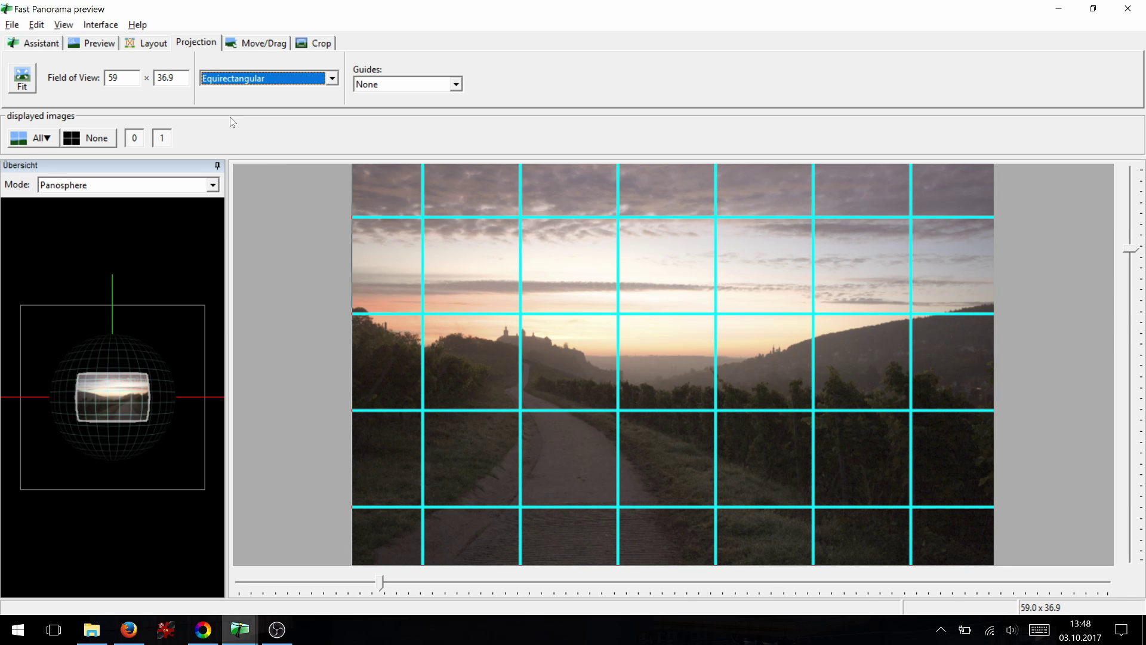
pyautogui.click(231, 80)
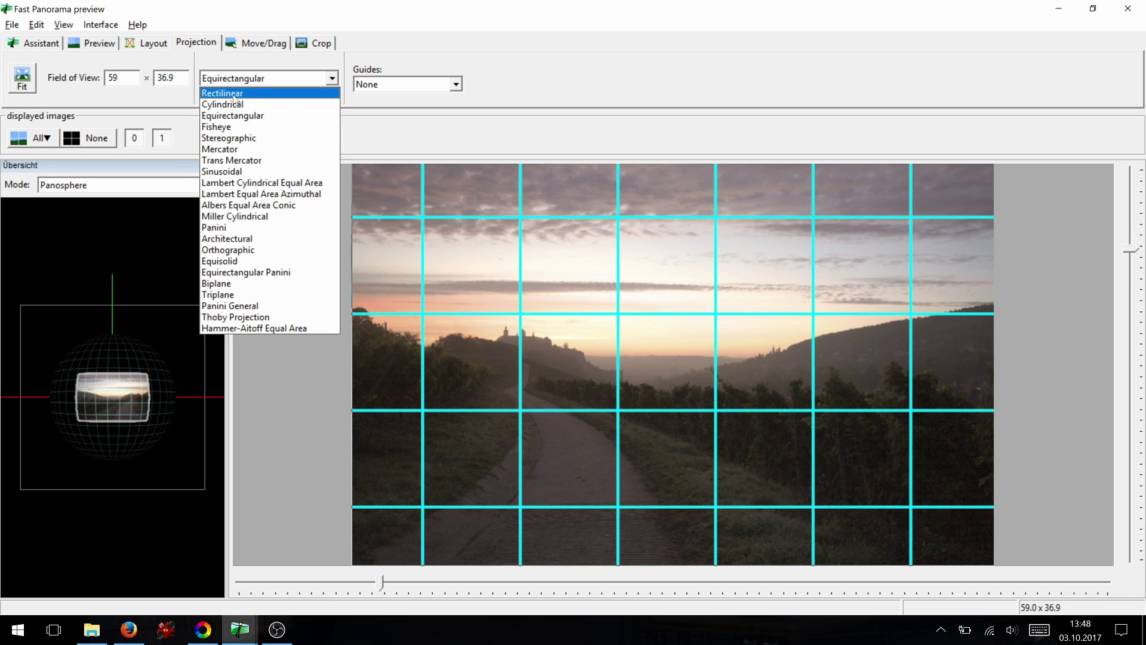
pyautogui.click(235, 94)
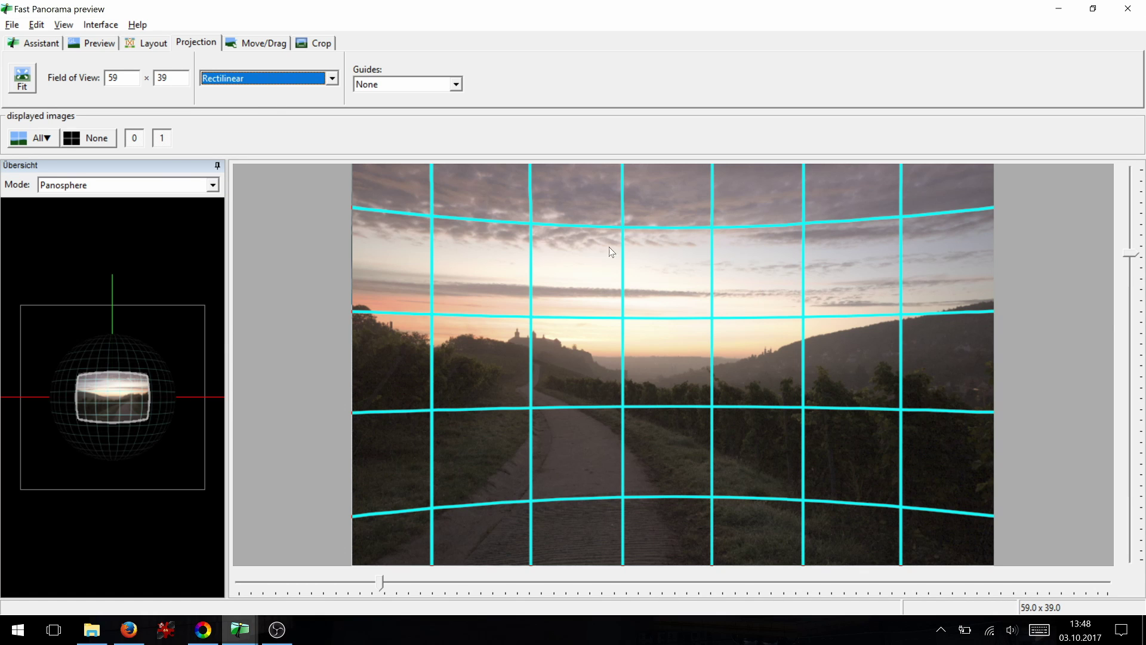
pyautogui.click(263, 79)
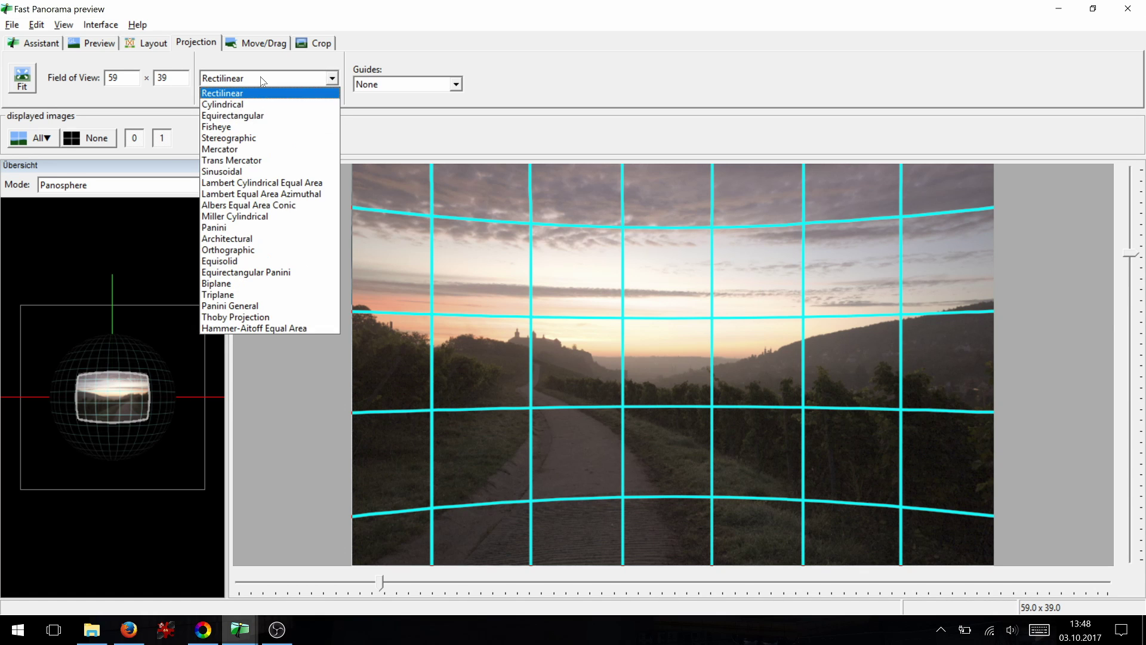
pyautogui.click(239, 116)
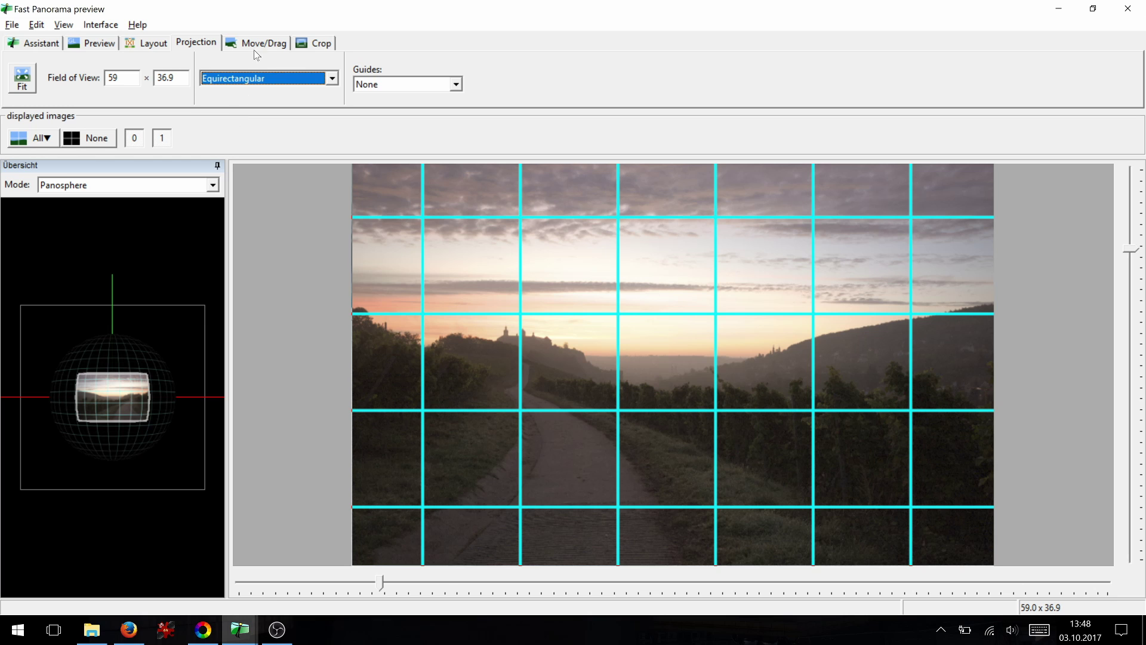
# - Recentre the panorama and autocrop it to a 59 x 39.0 field of view, then leave the preview
pyautogui.click(273, 49)
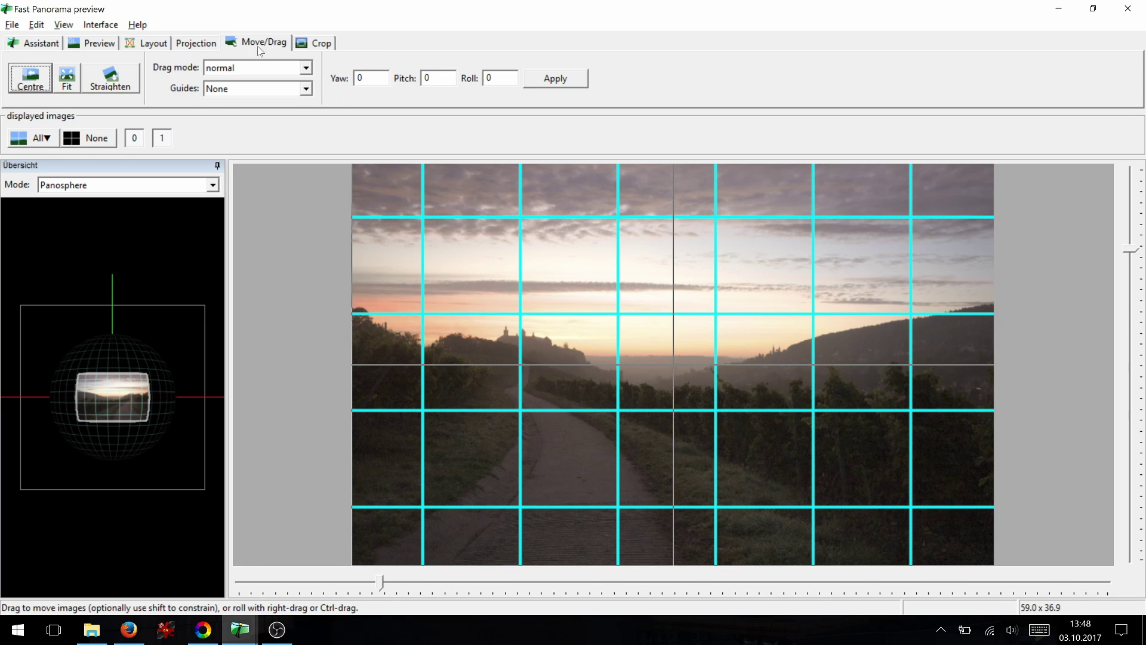
pyautogui.click(43, 89)
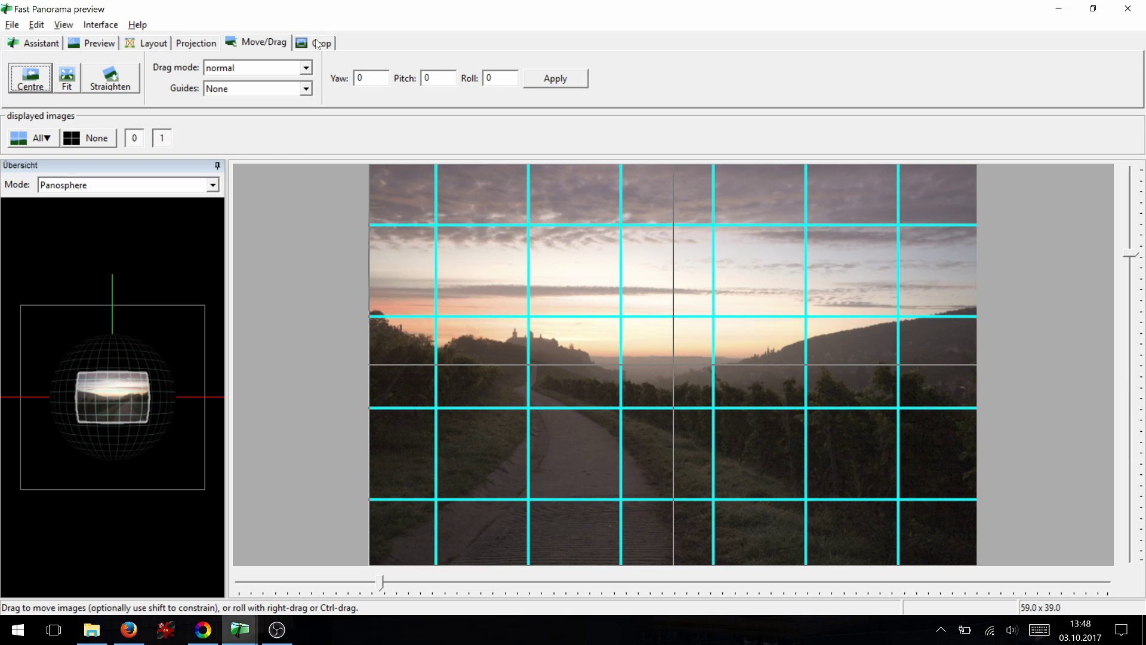
pyautogui.click(319, 40)
pyautogui.click(29, 83)
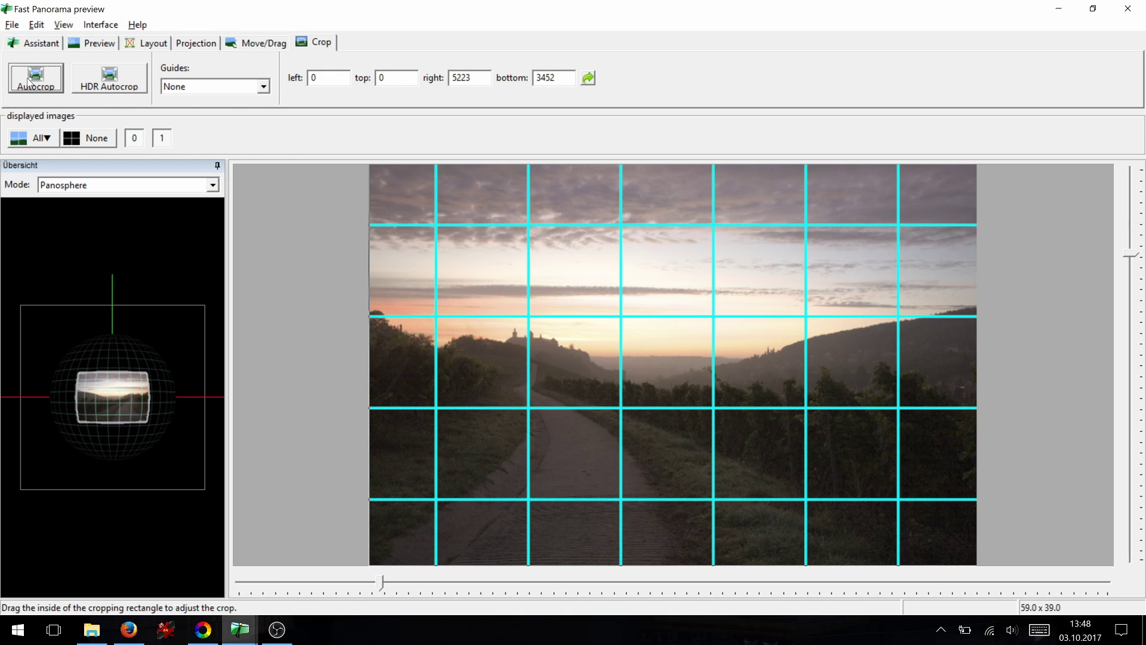
pyautogui.hotkey('alt', 'Tab')
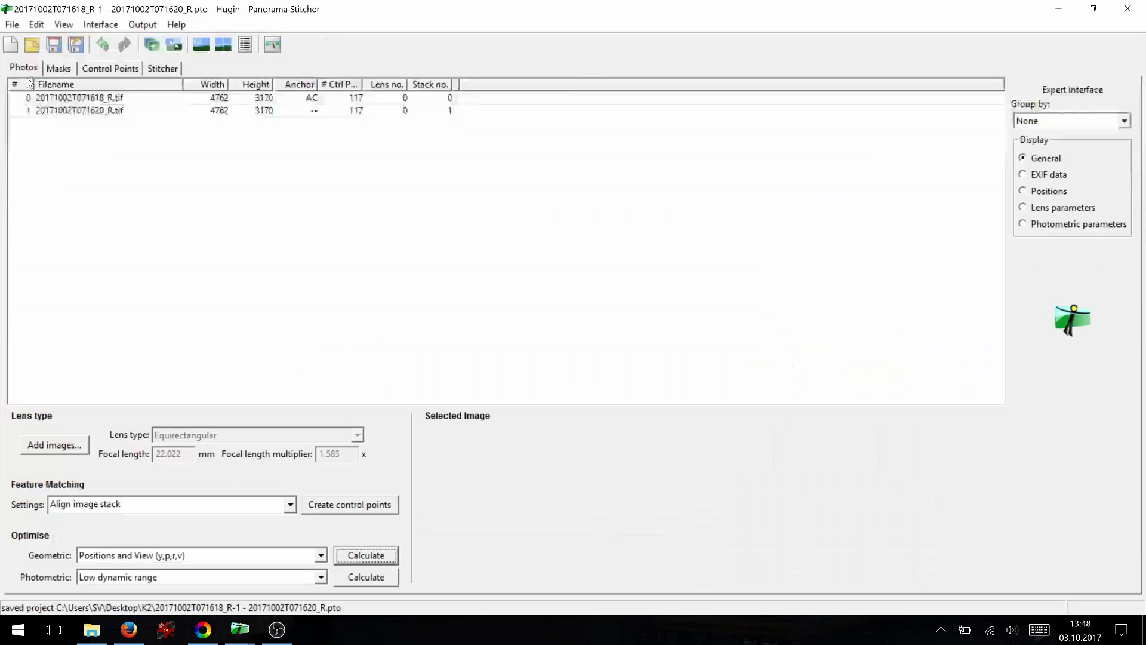
# - Set the optimal 4754 x 3142 canvas, keep exposure-fused output, and stitch with the default prefix
pyautogui.click(157, 69)
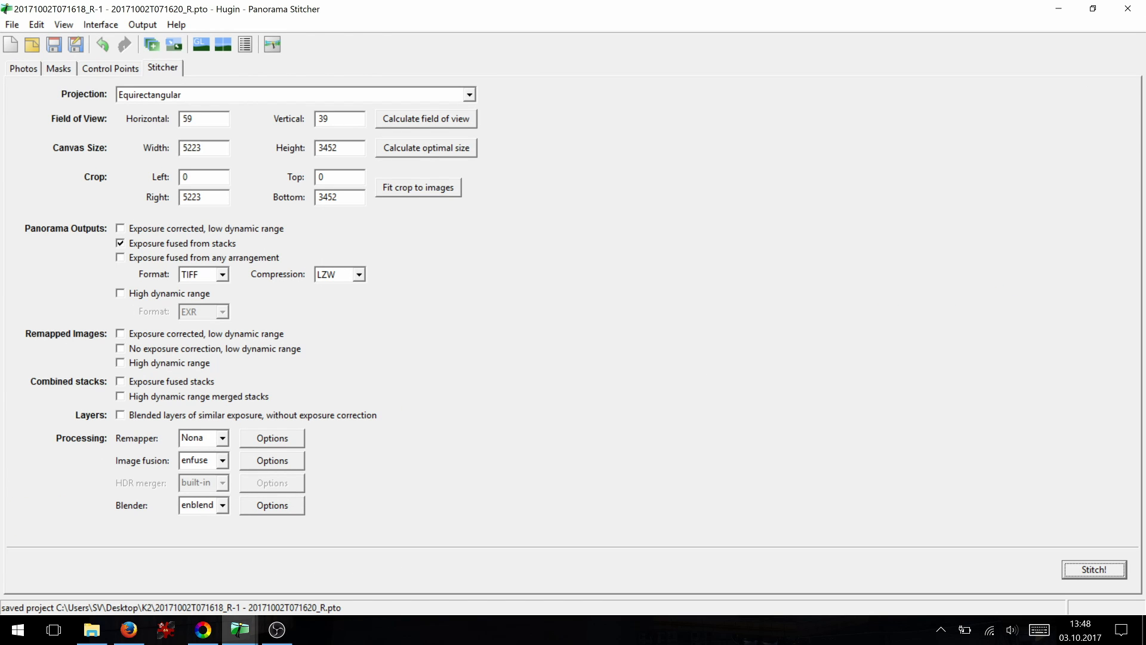
pyautogui.click(411, 154)
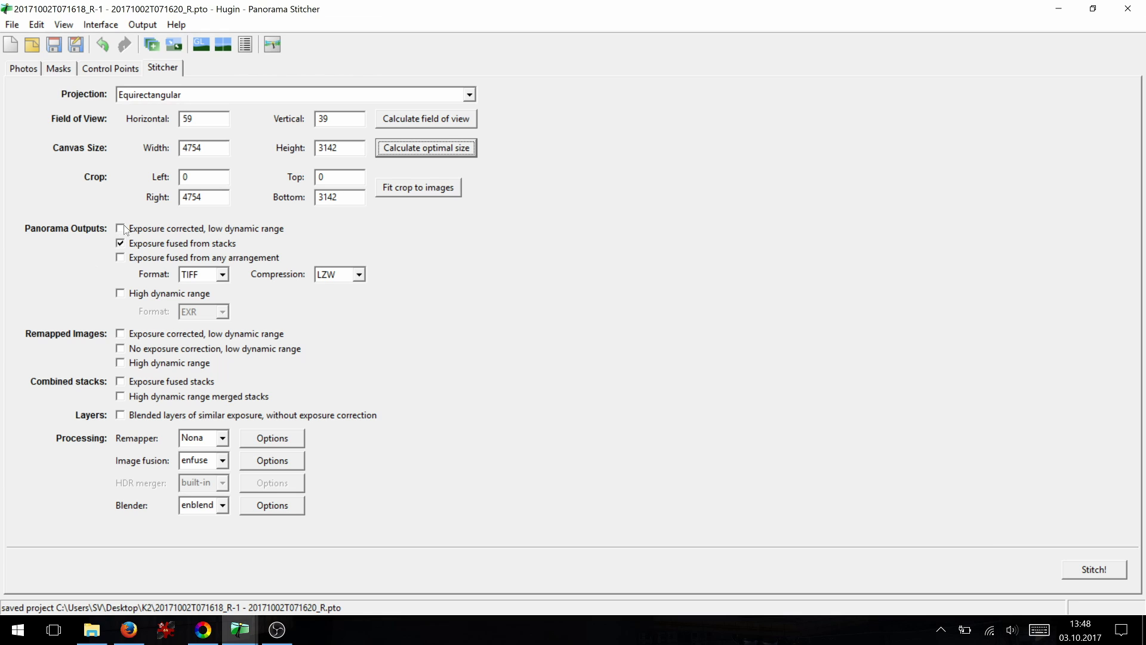
pyautogui.click(119, 244)
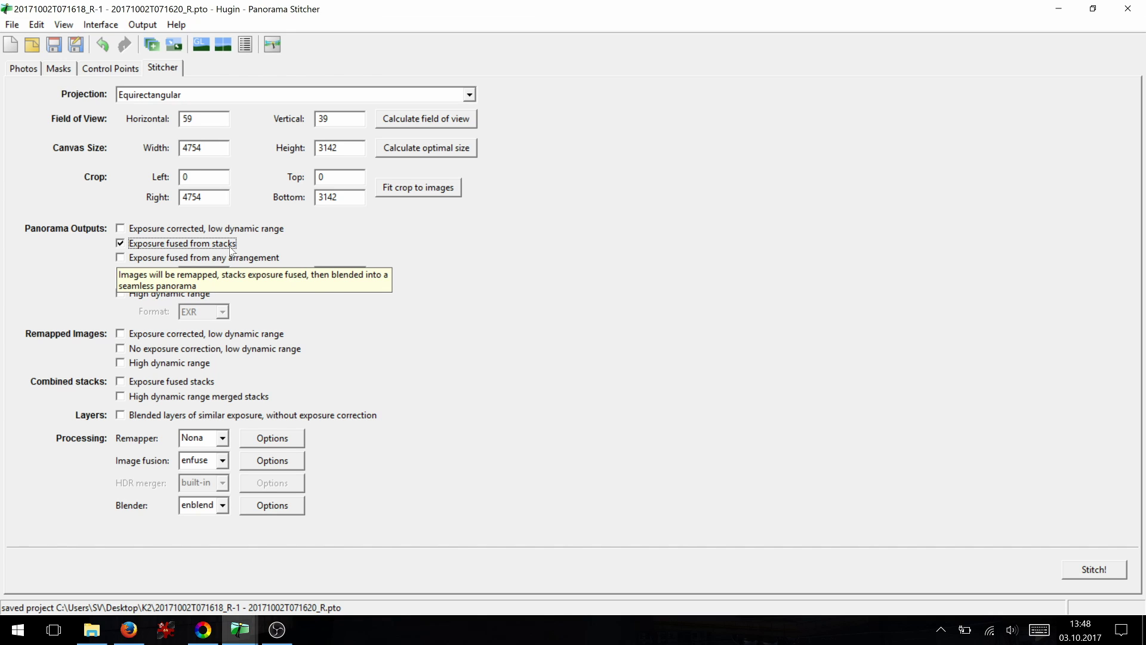
pyautogui.click(122, 350)
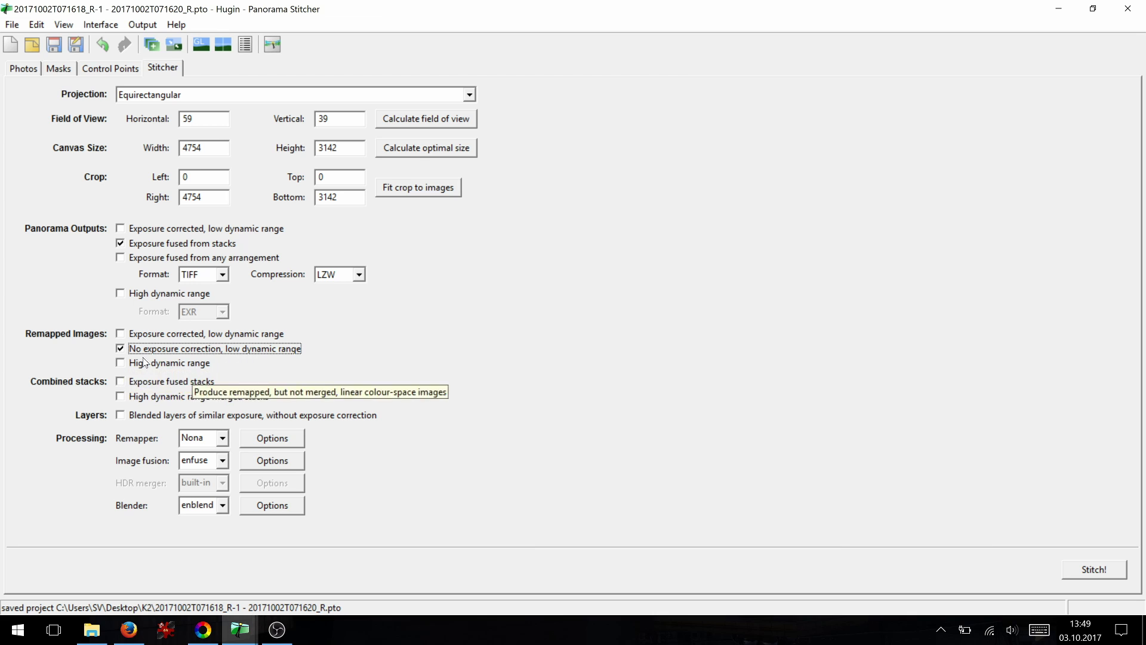
pyautogui.click(1075, 571)
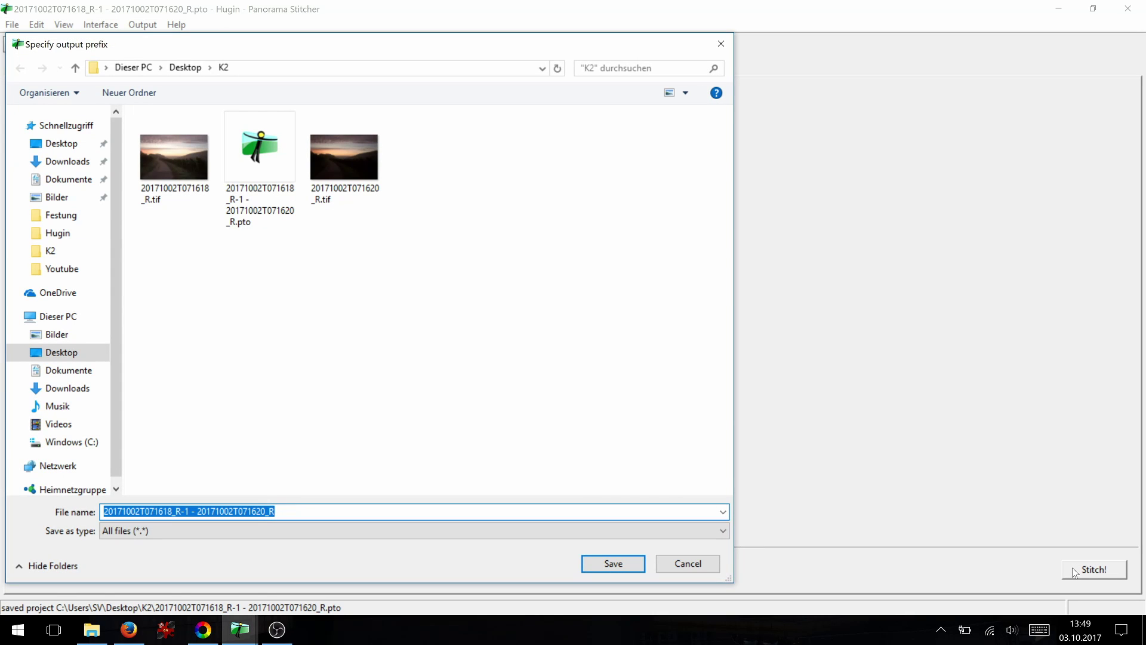
pyautogui.click(614, 564)
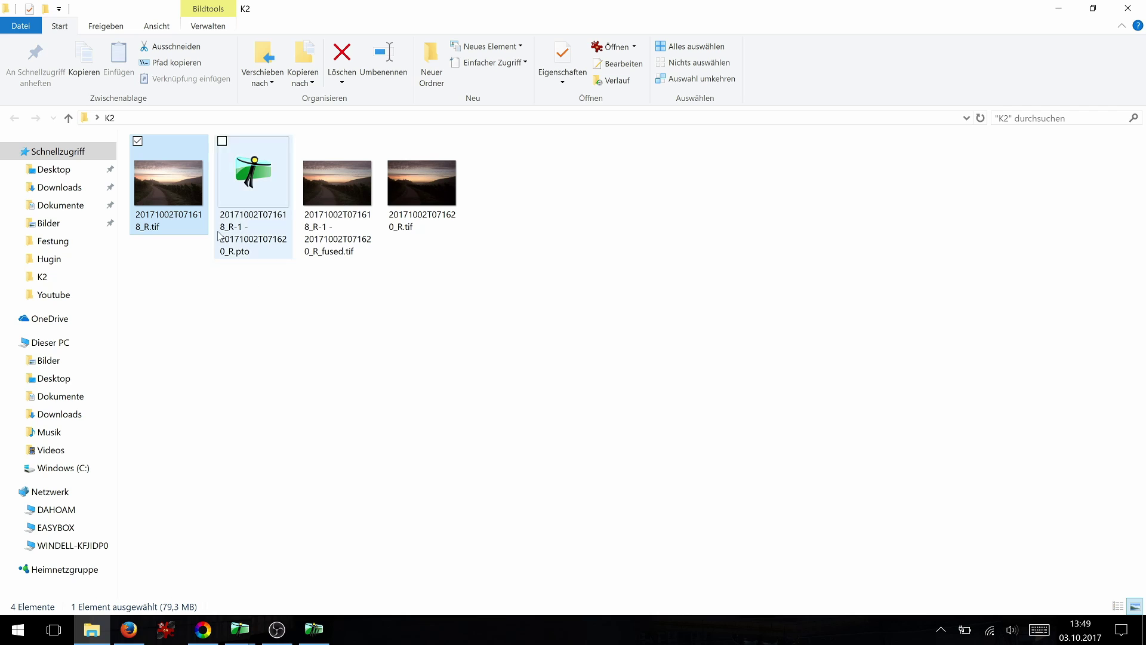
# - Preview the _fused.tif full screen in IrfanView, then open it in RawTherapee
pyautogui.click(319, 184)
pyautogui.doubleClick(319, 185)
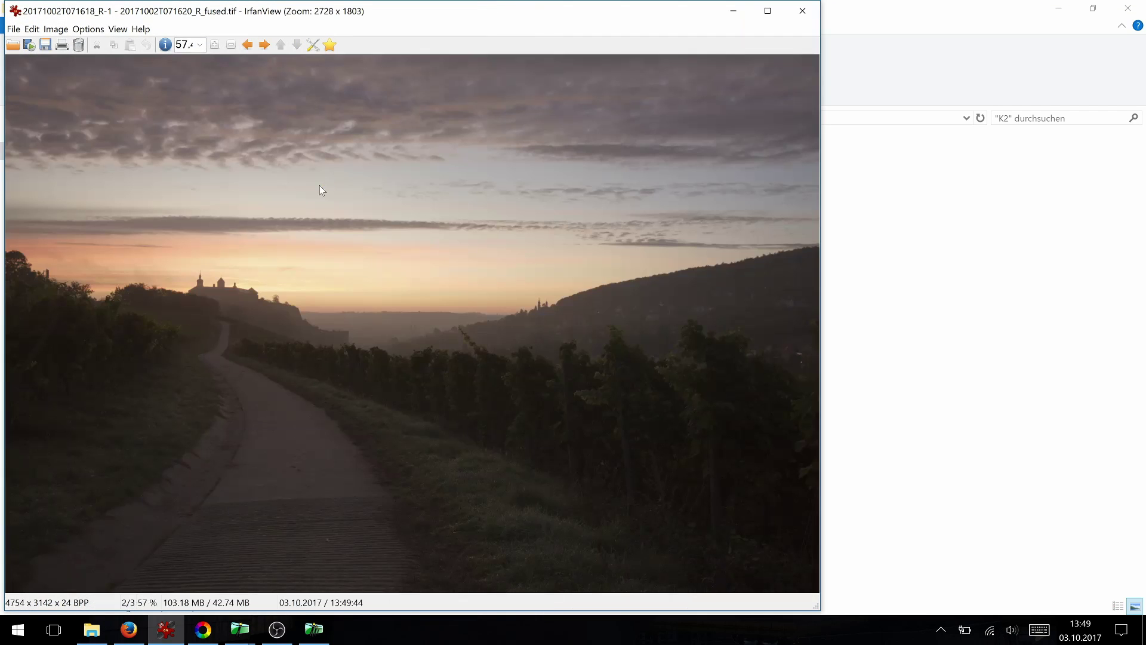
pyautogui.doubleClick(320, 185)
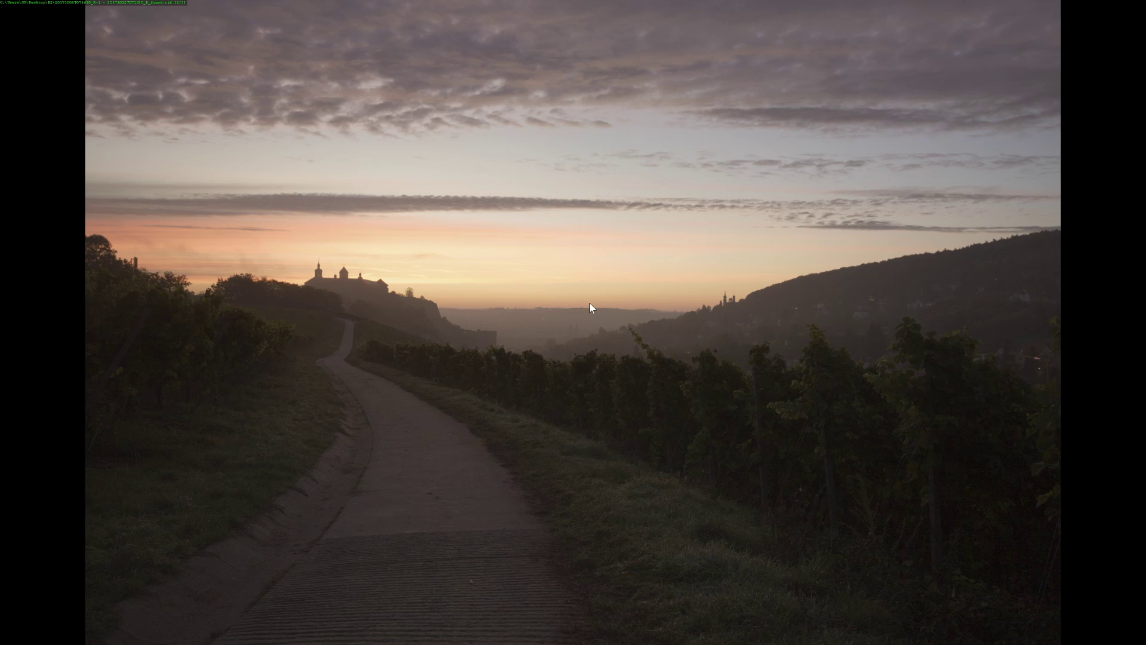
pyautogui.hotkey('alt', 'Tab')
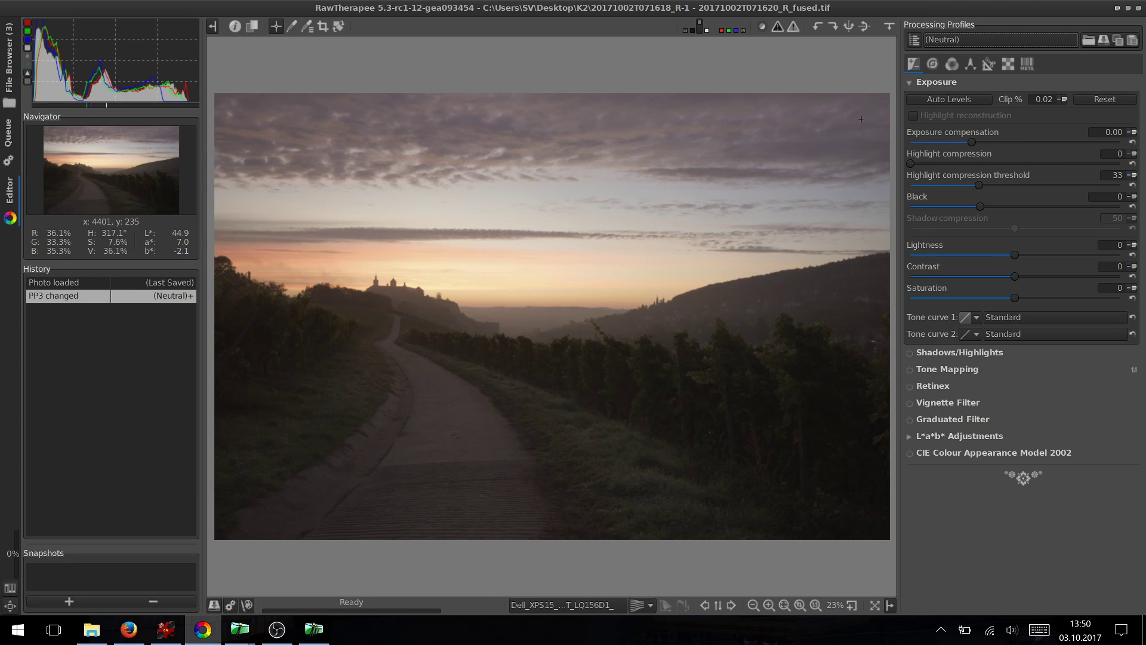
# - Enable Crop with a 1:1 ratio and slide the 3142 x 3142 square to X 671, Y 0
pyautogui.click(981, 63)
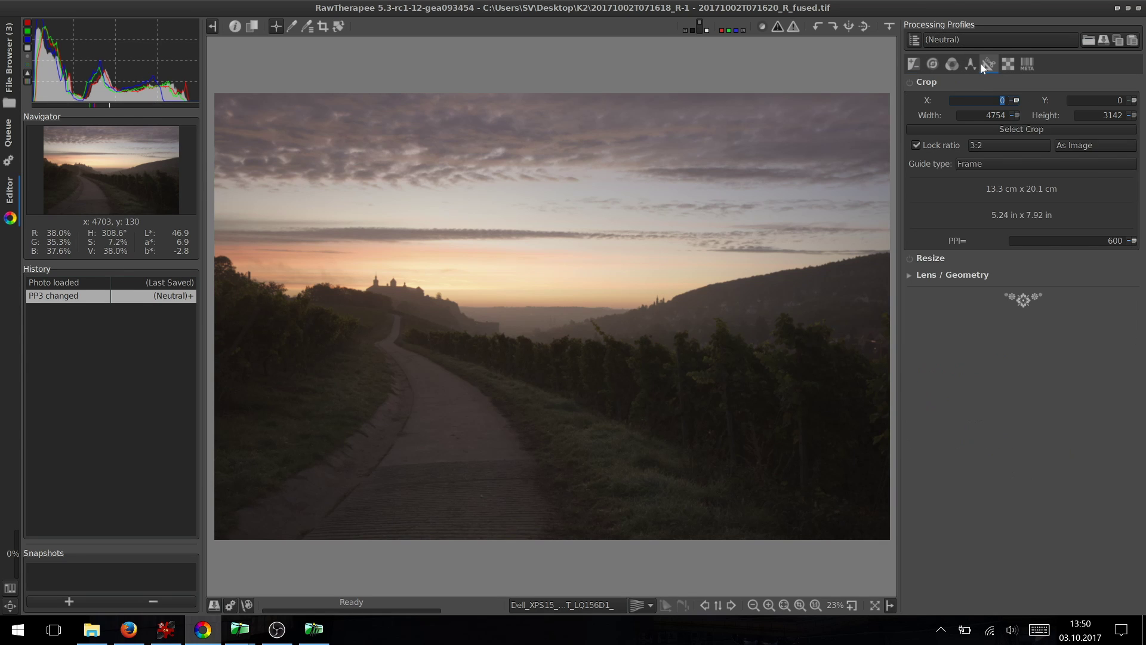
pyautogui.click(911, 82)
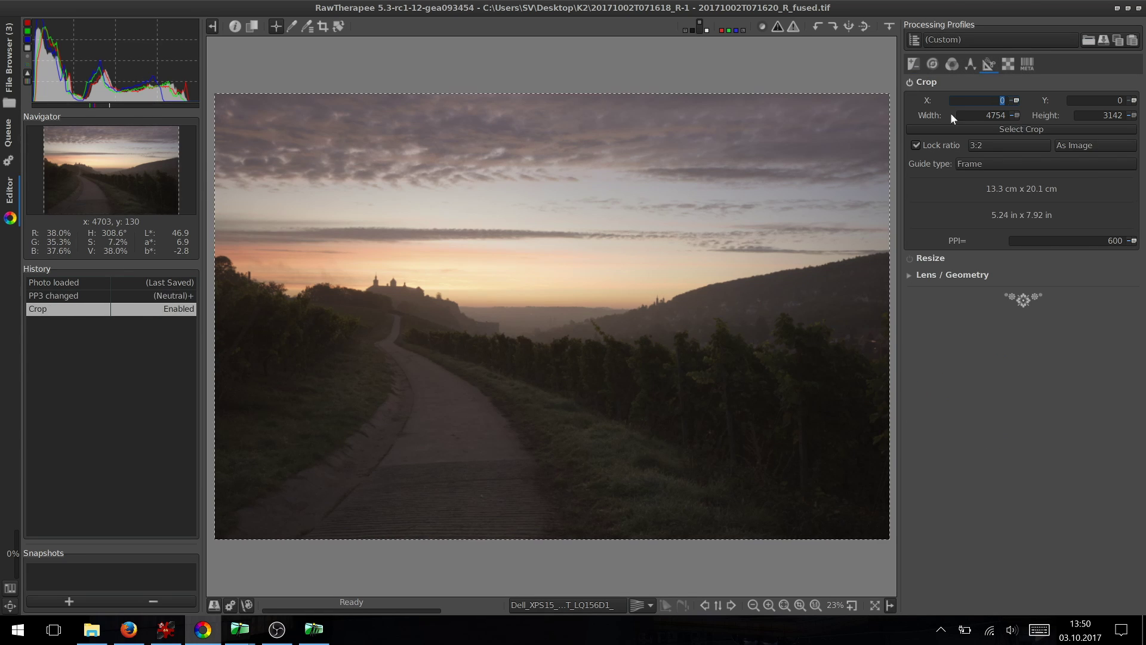
pyautogui.click(988, 146)
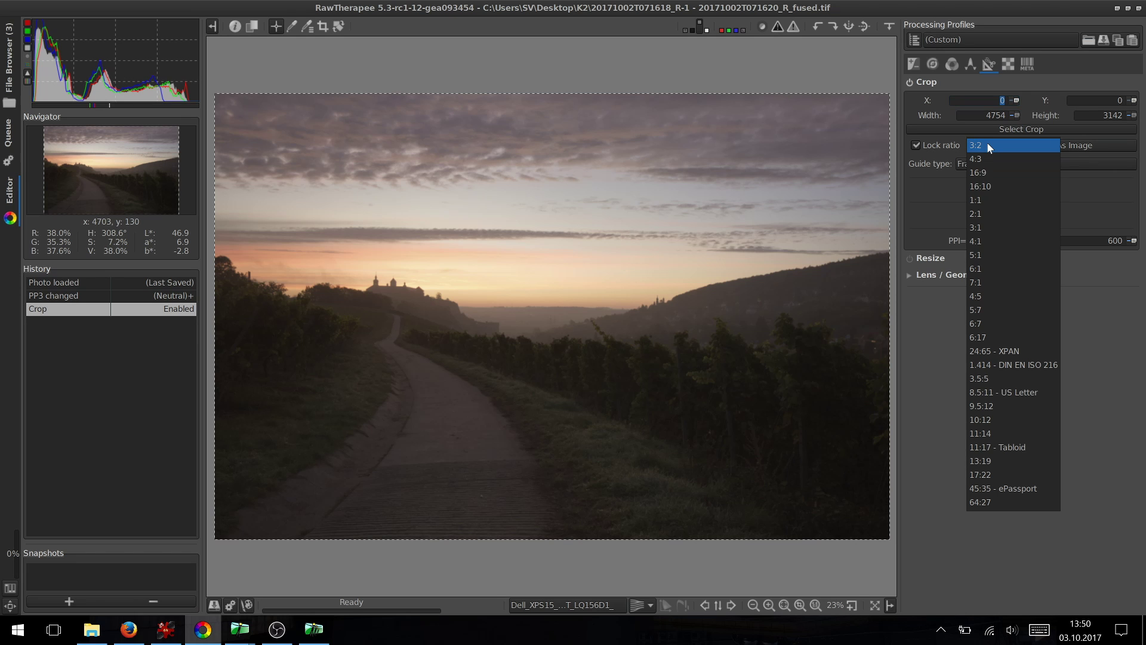
pyautogui.click(974, 201)
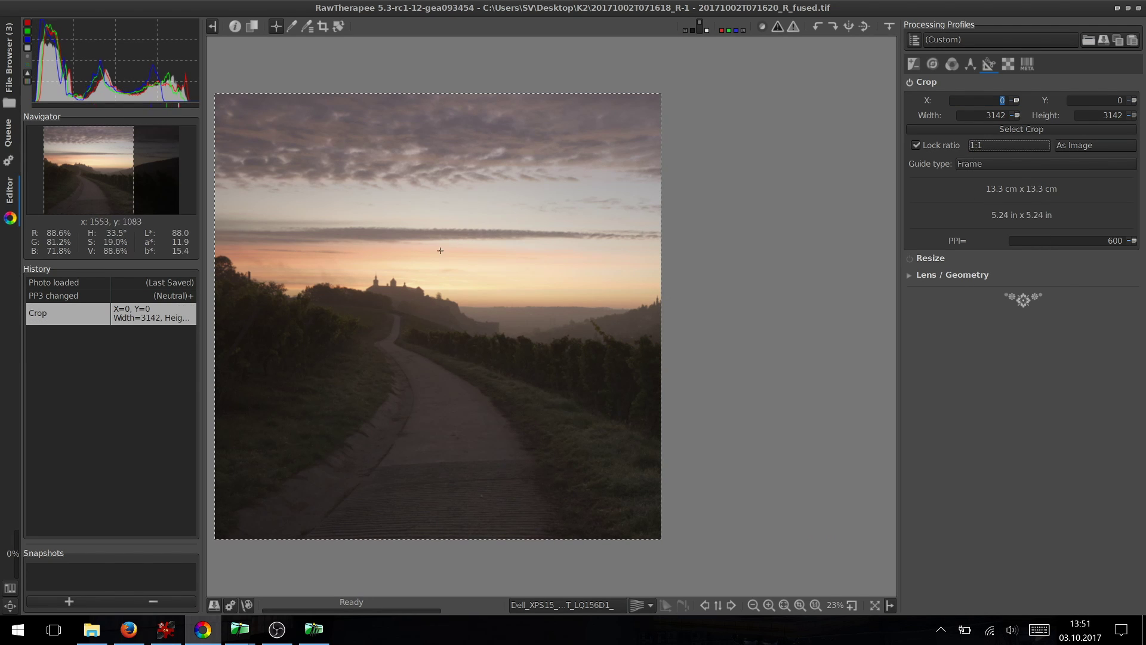
pyautogui.moveTo(442, 255); pyautogui.dragTo(537, 269)
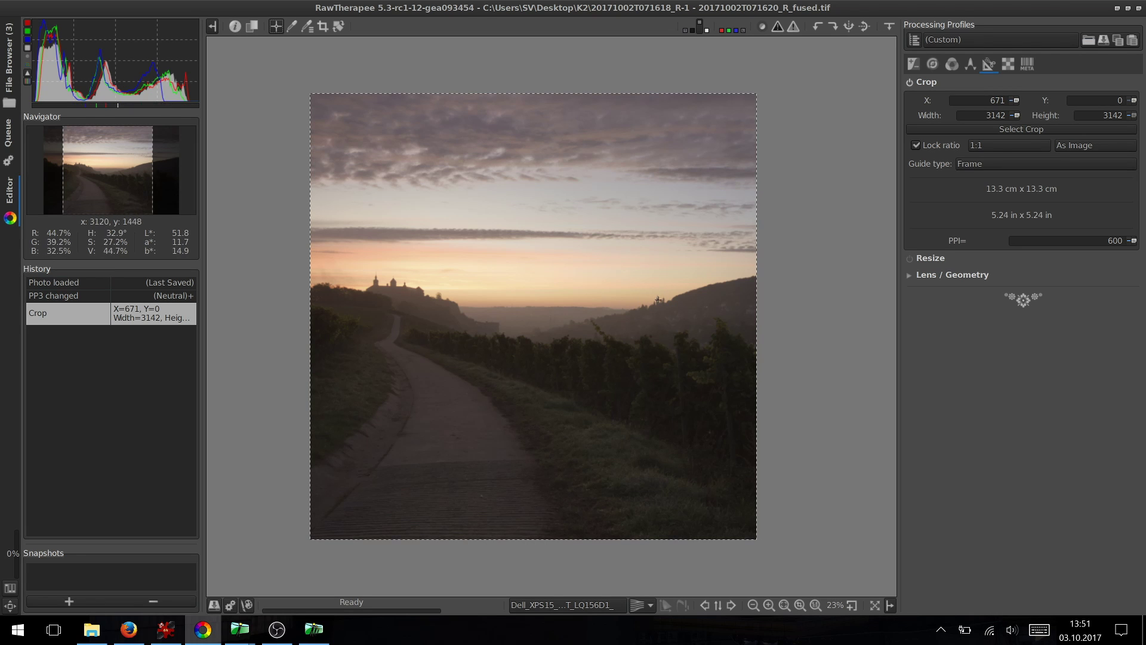
pyautogui.scroll(1, 658, 300)
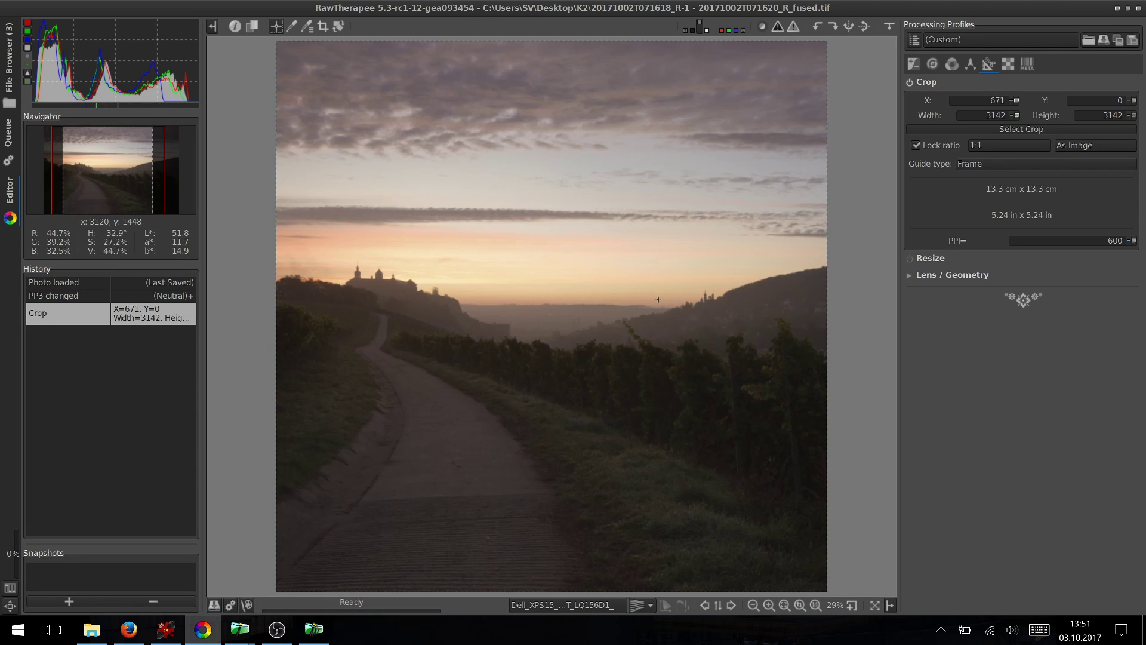
# - Apply Auto Levels, reset highlight compression to 0, and set exposure compensation to 0.14
pyautogui.click(913, 63)
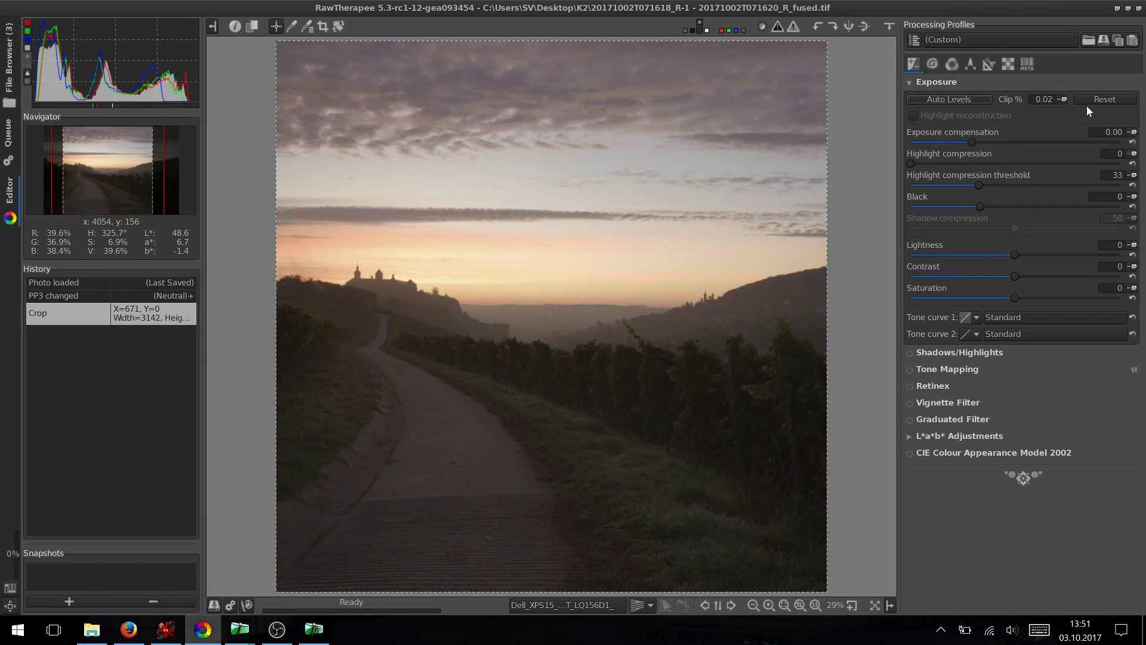
pyautogui.click(967, 99)
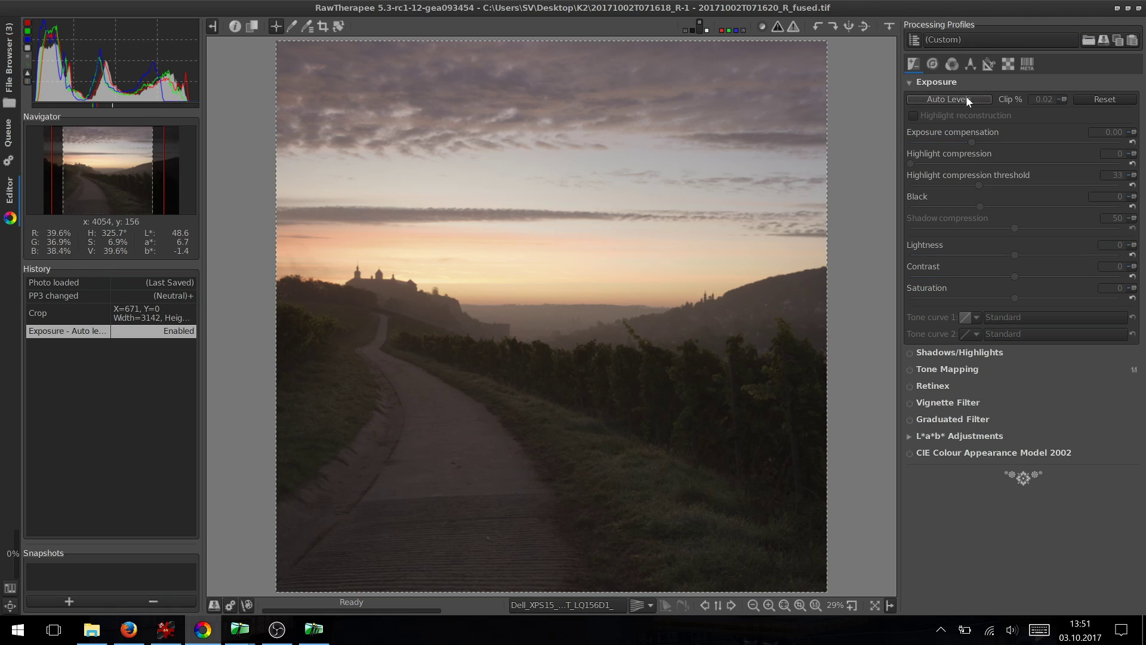
pyautogui.click(1132, 163)
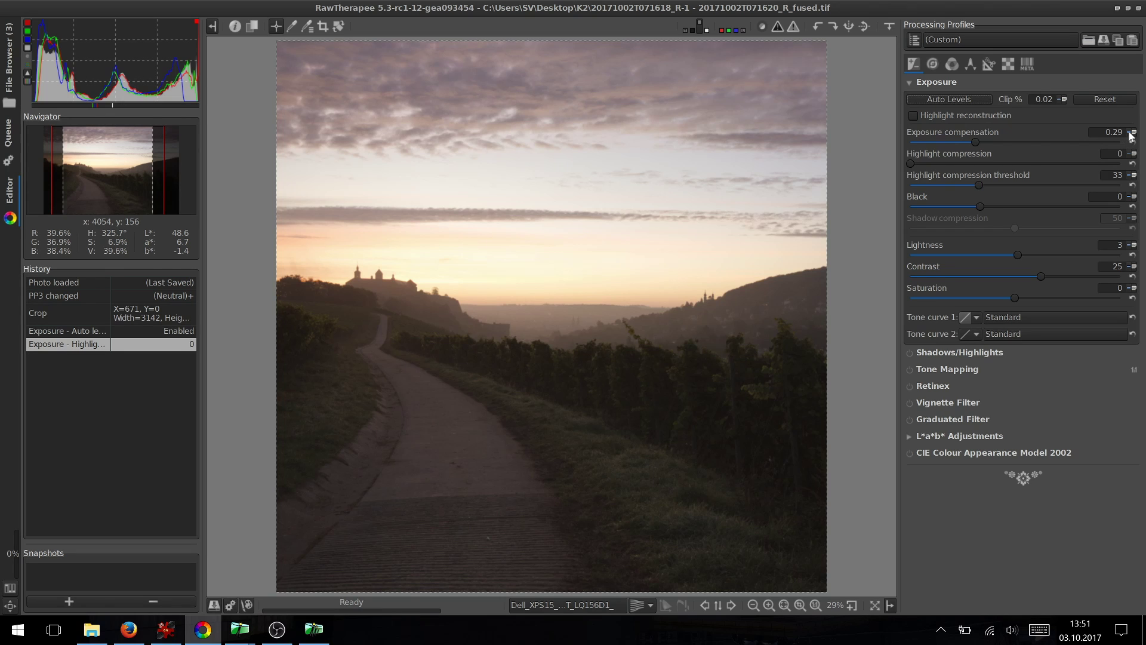
pyautogui.click(1133, 135)
pyautogui.click(1133, 135)
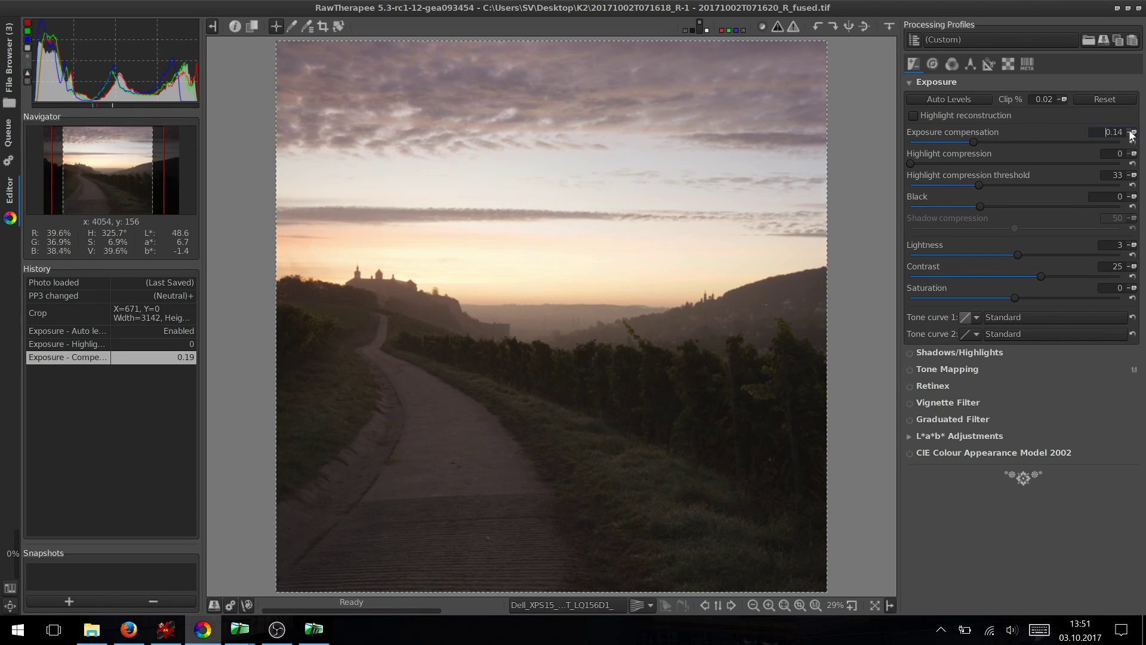
pyautogui.click(1133, 135)
pyautogui.click(1133, 135)
pyautogui.click(1133, 135)
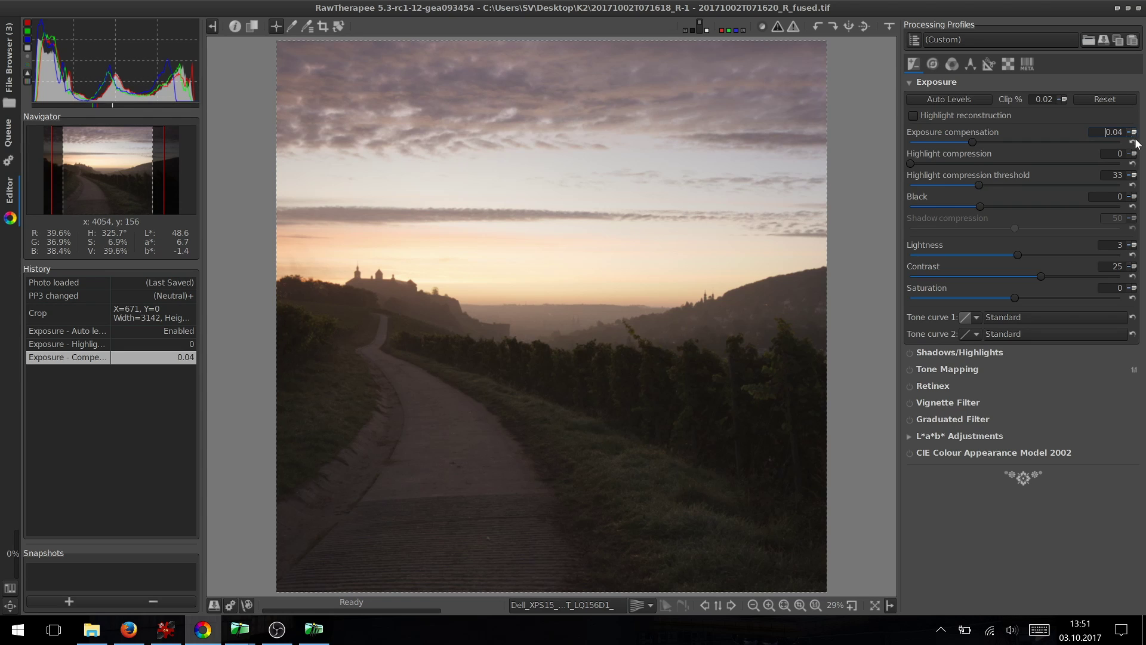
pyautogui.click(1134, 132)
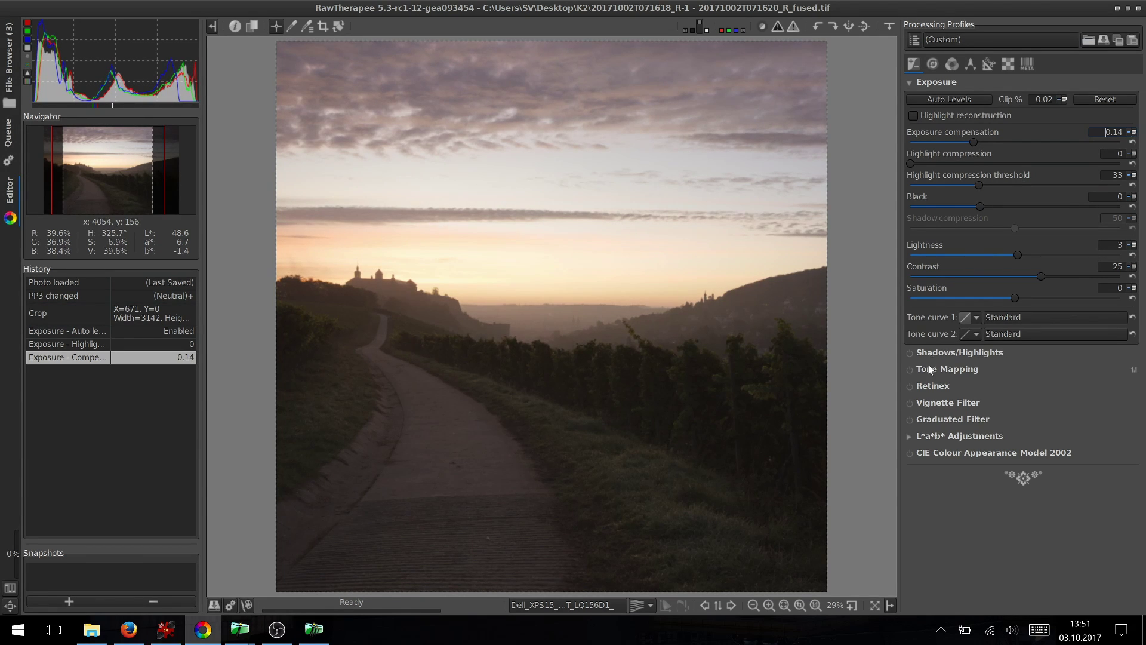
# - Enable the graduated filter (strength 0.60, feather 25) and move its centre to X -4, Y -12
pyautogui.click(910, 418)
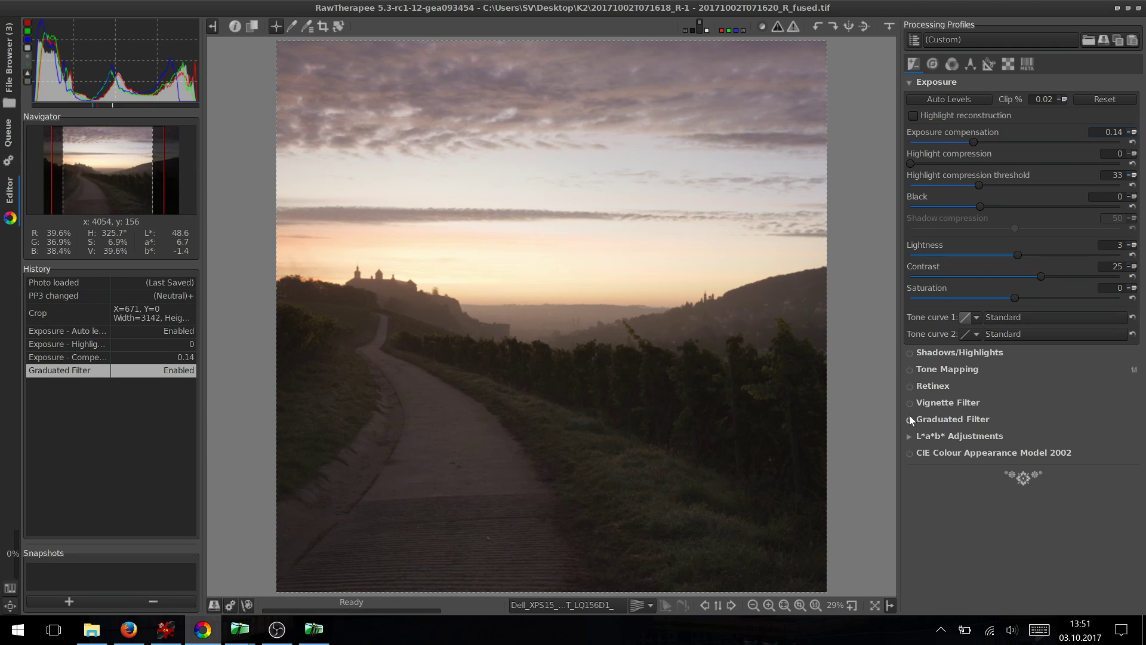
pyautogui.click(925, 421)
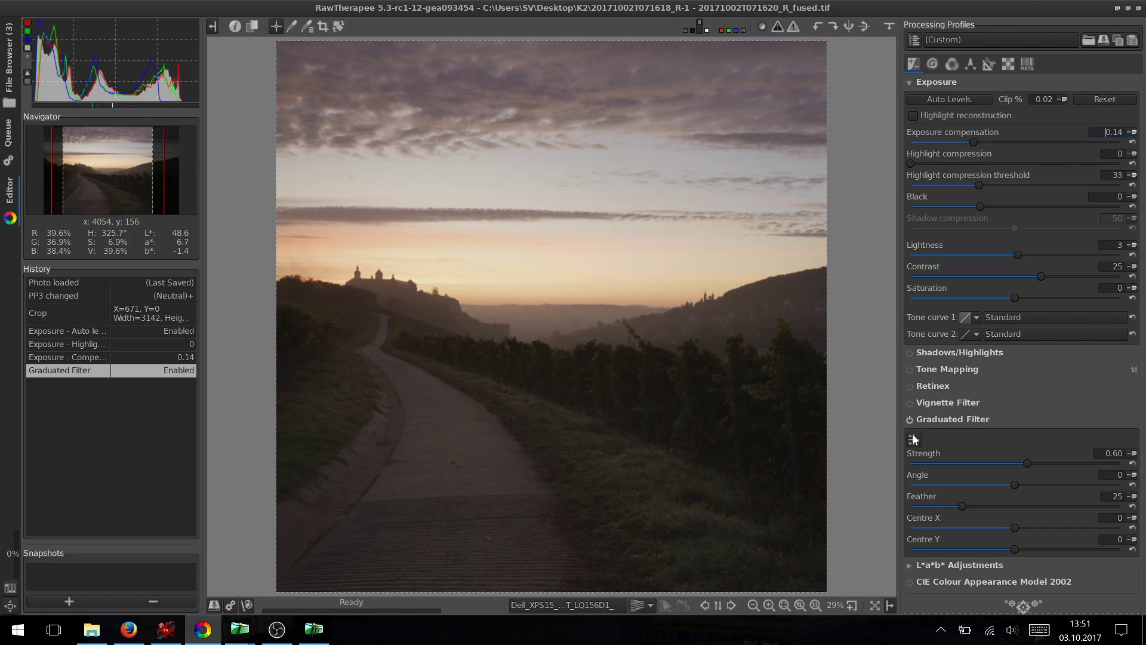
pyautogui.click(914, 440)
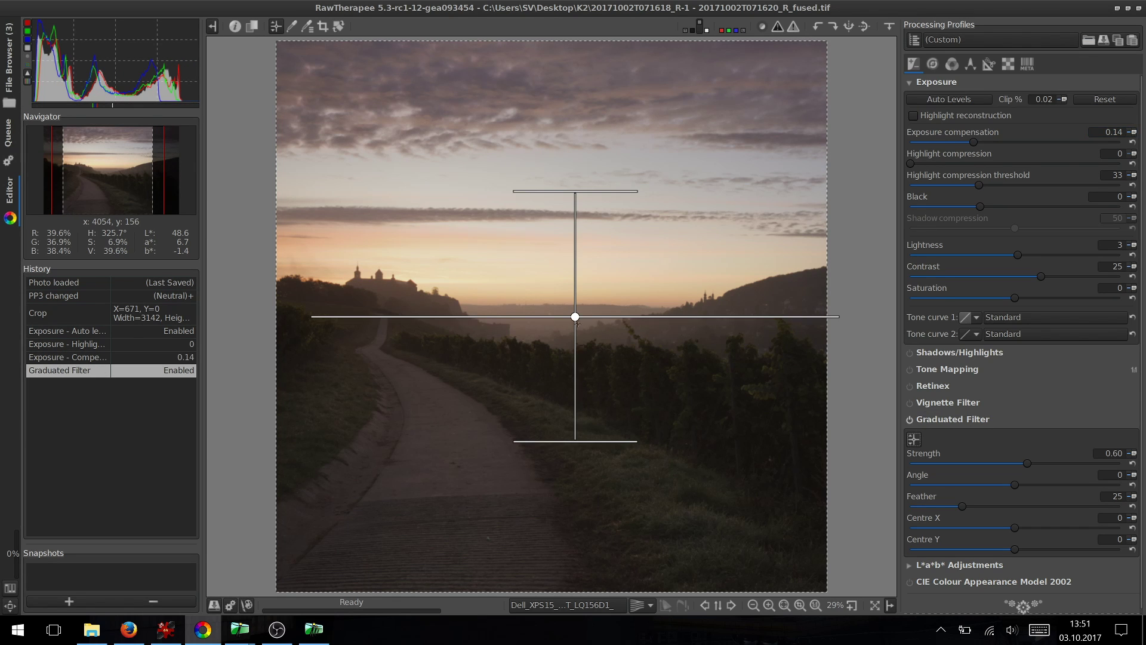
pyautogui.moveTo(575, 317); pyautogui.dragTo(555, 280)
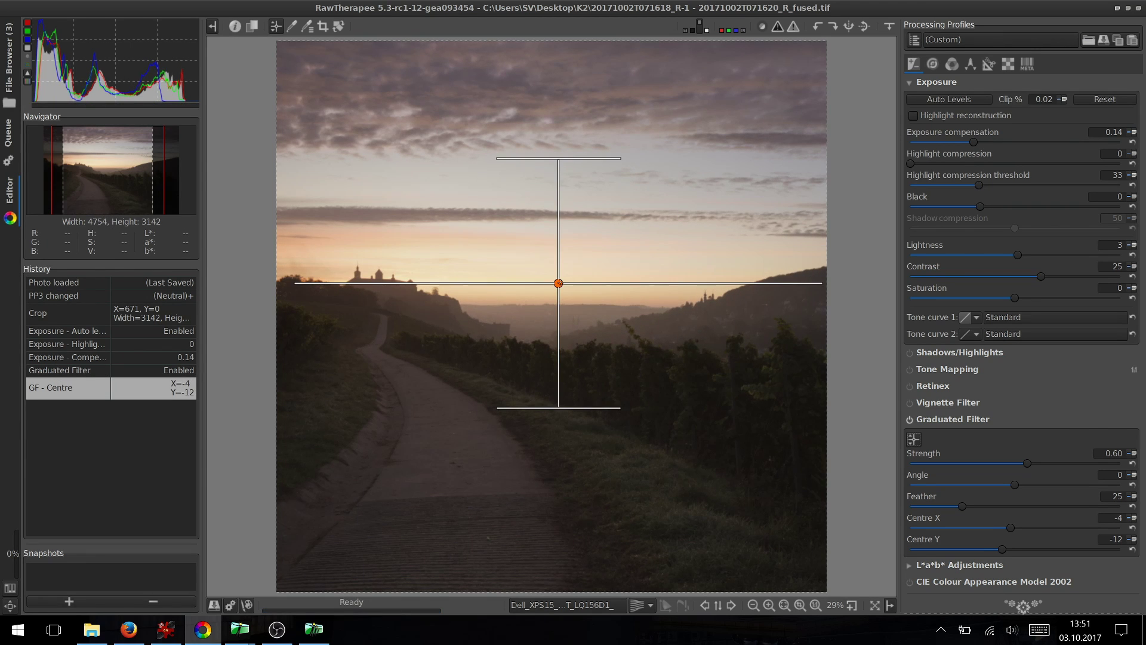
pyautogui.click(915, 440)
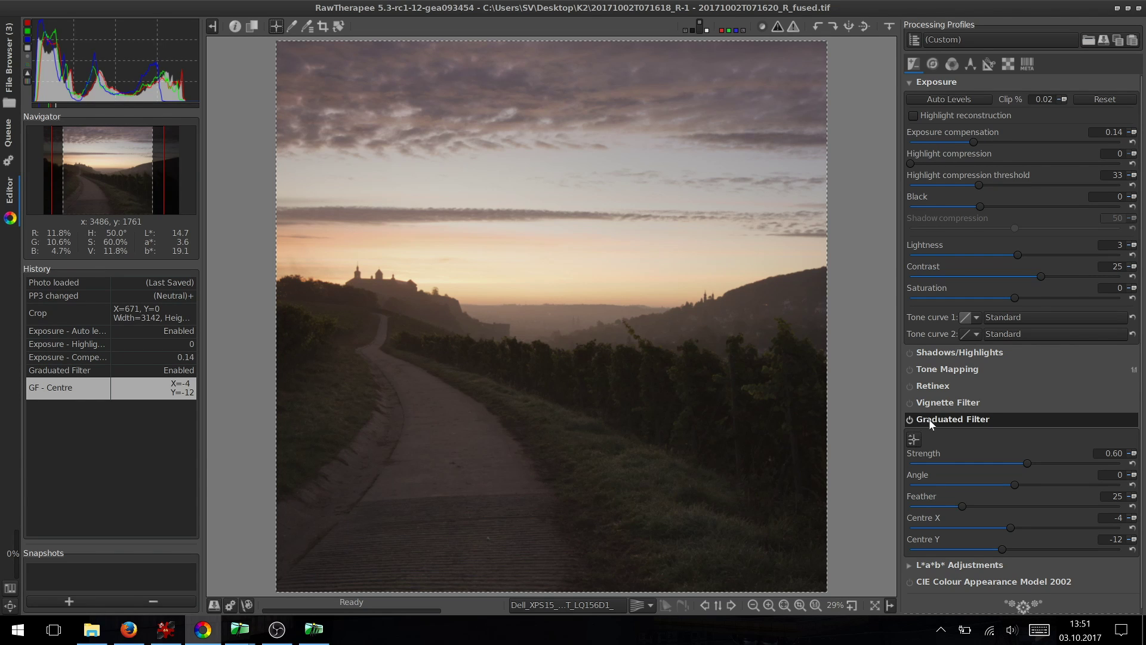
pyautogui.click(910, 420)
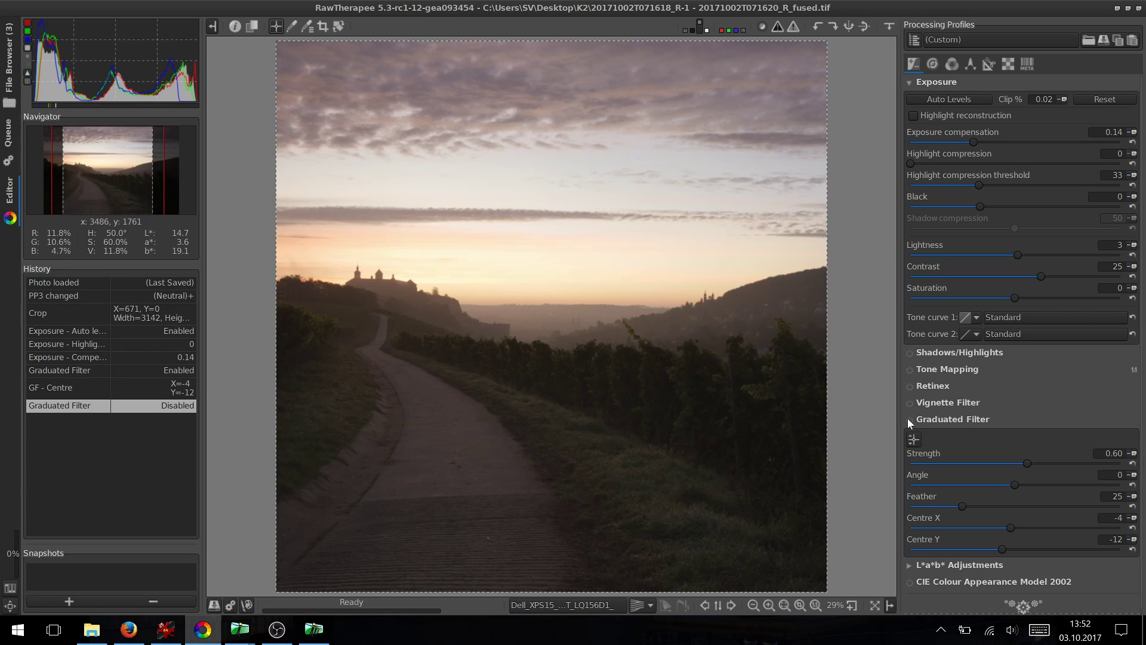
pyautogui.click(910, 420)
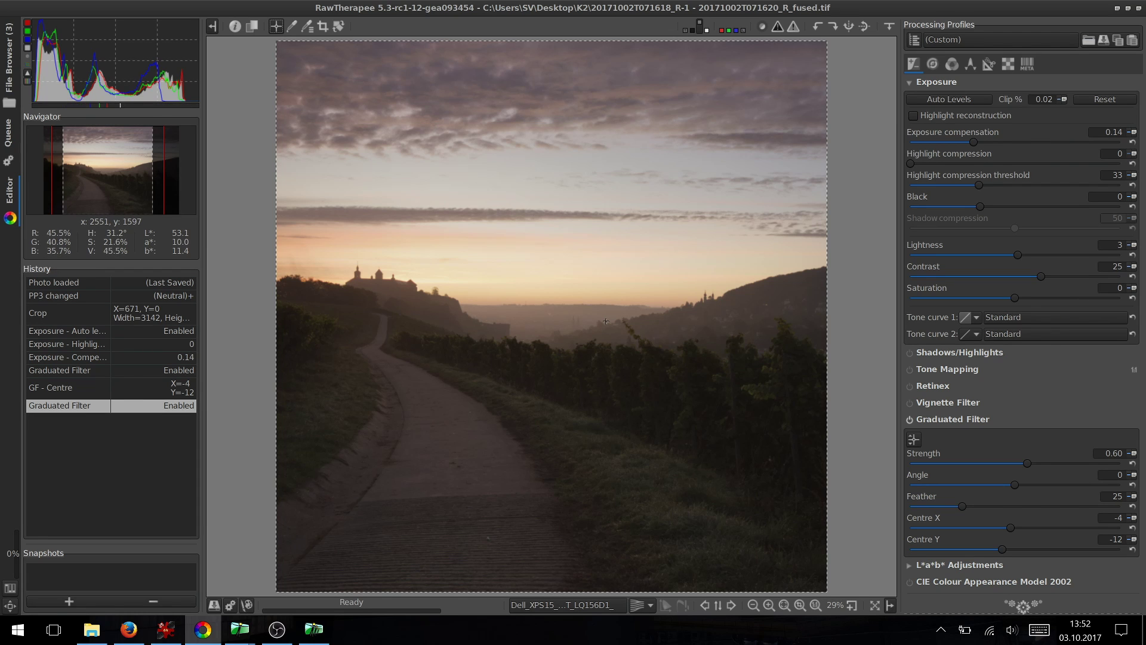
pyautogui.scroll(1, 606, 322)
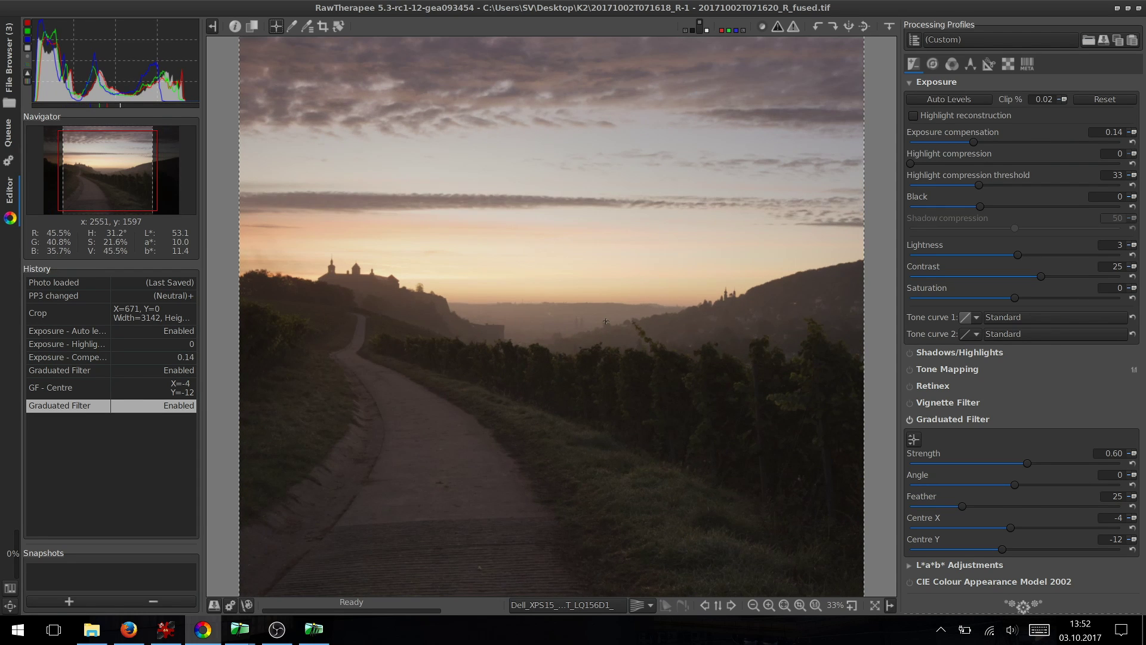
# - Hide the left panel, inspect the photo at 100%, then fit it to the window
pyautogui.press('l')
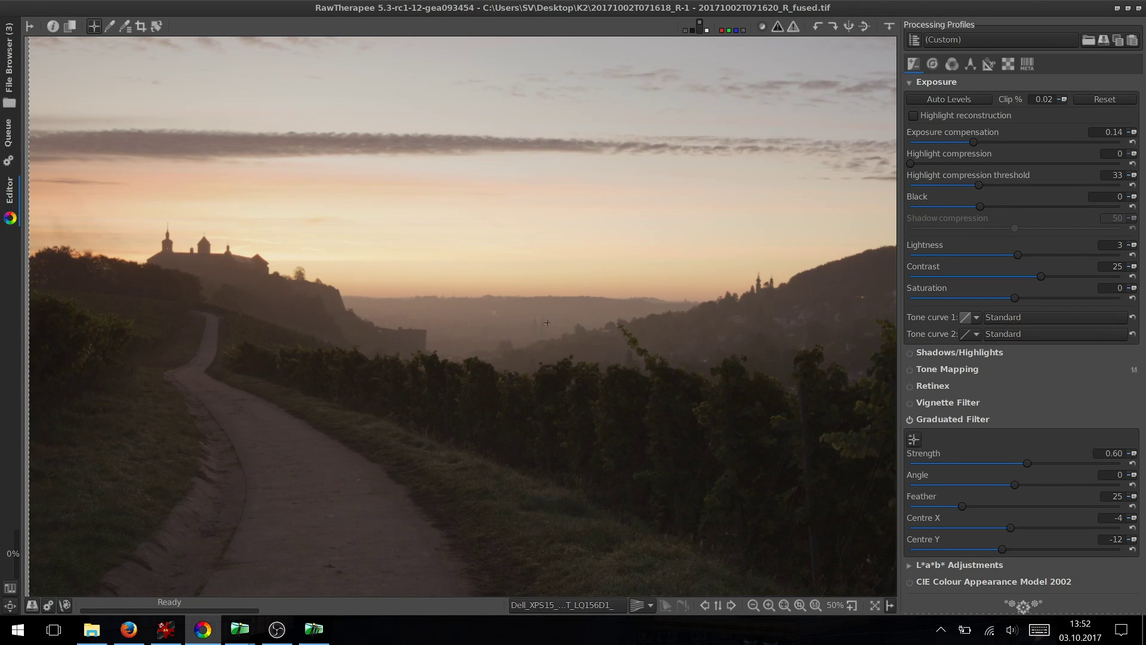
pyautogui.press('z')
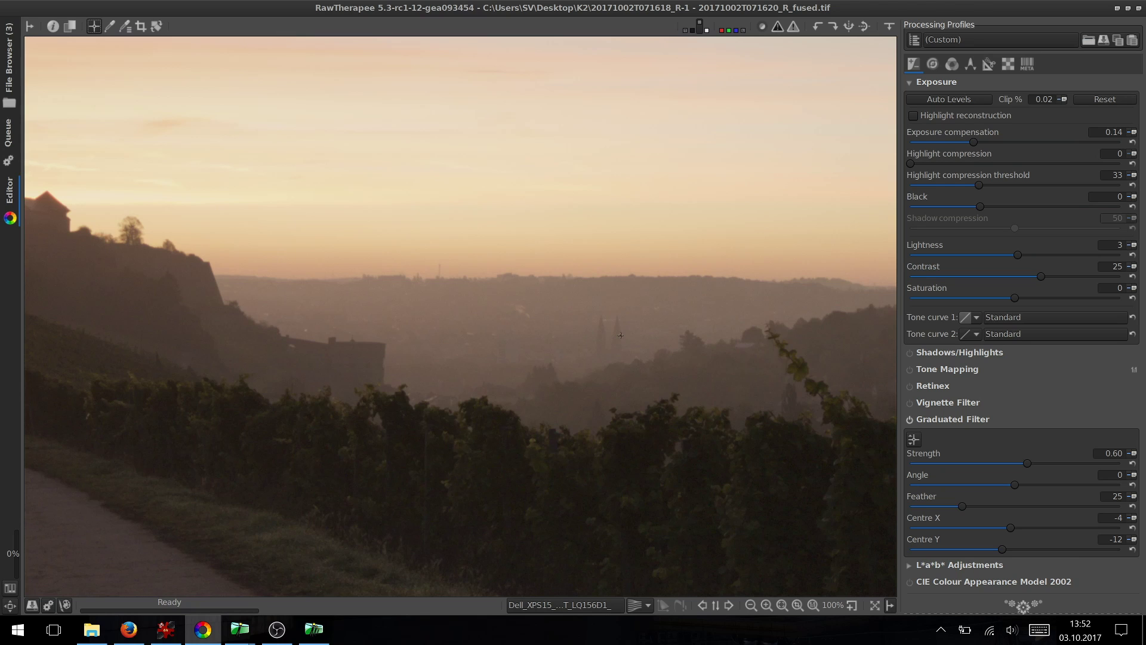
pyautogui.press('z')
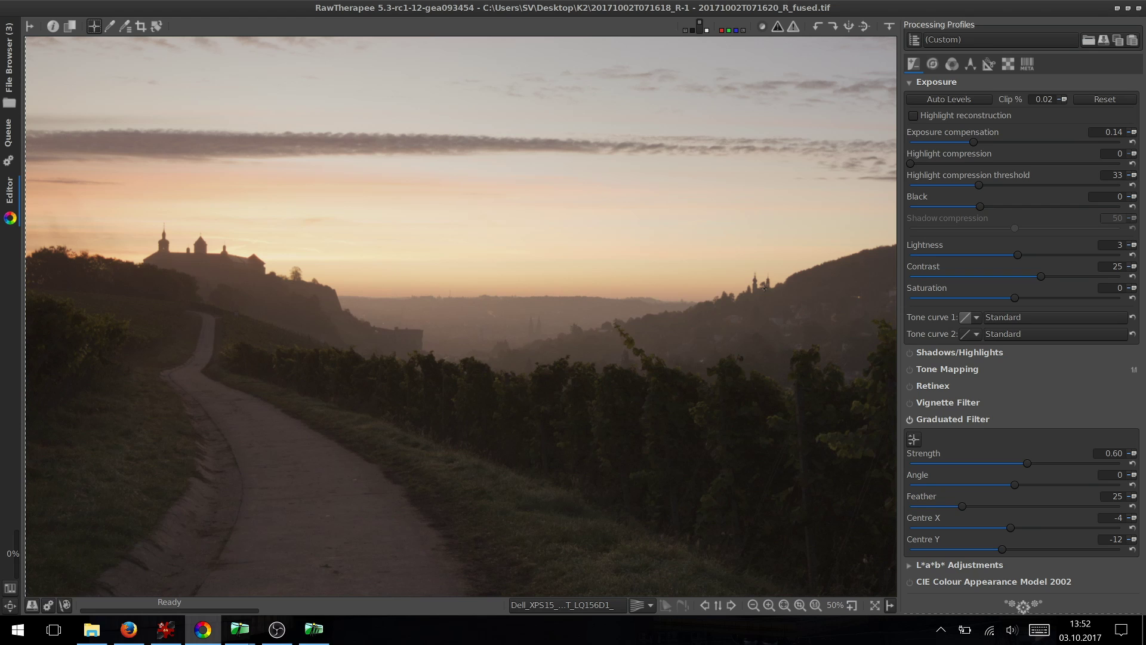
pyautogui.press('f')
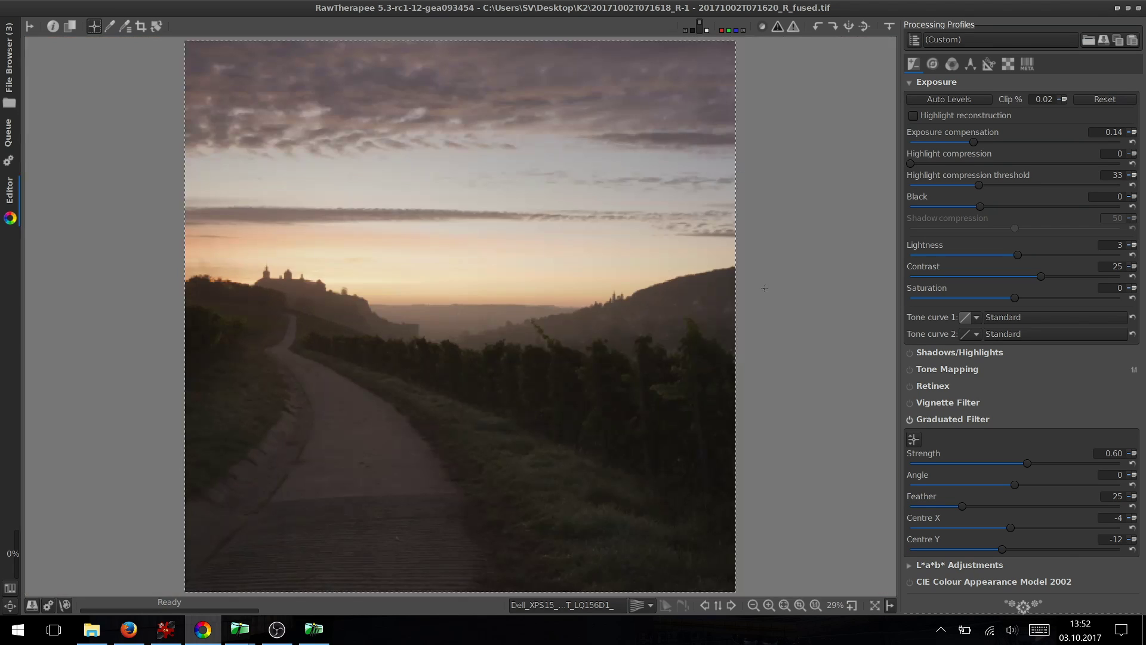
# - Try graduated filter strengths of 1.48 and about 0.59, settling on 0.64
pyautogui.click(1045, 463)
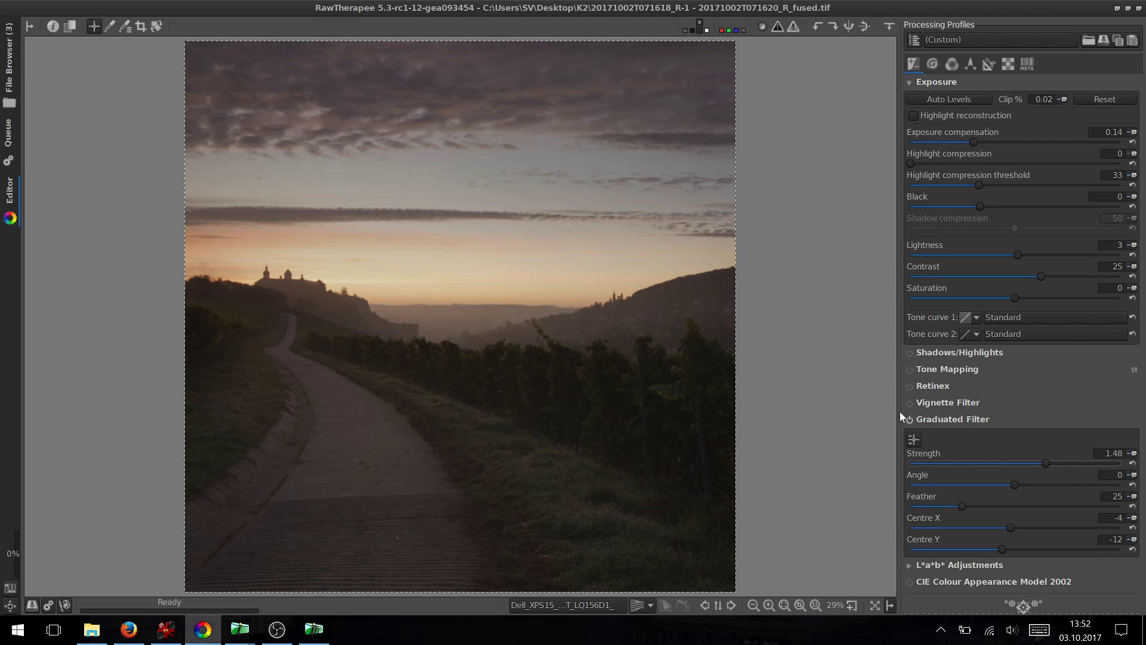
pyautogui.click(1132, 463)
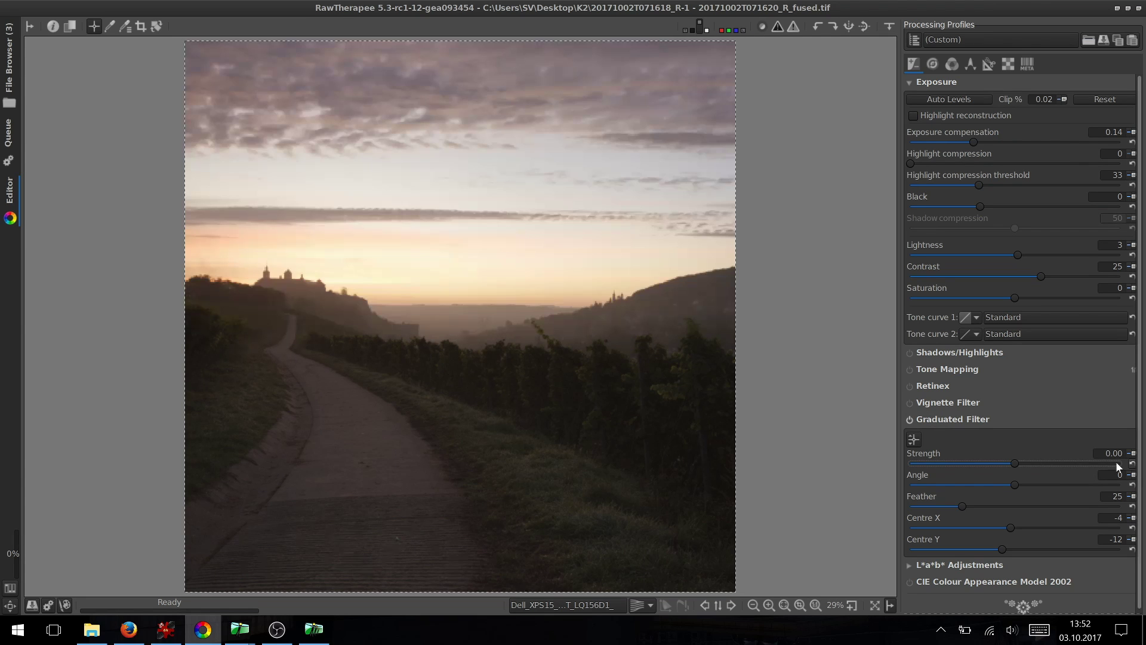
pyautogui.moveTo(1029, 468); pyautogui.dragTo(1029, 468)
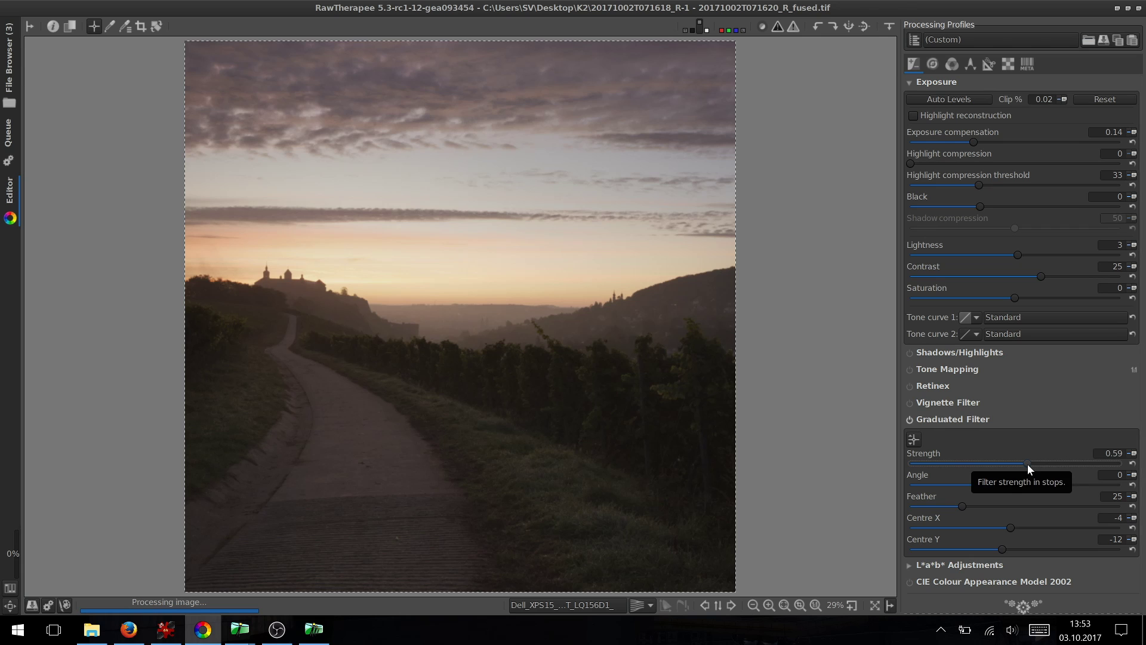
pyautogui.moveTo(1029, 468); pyautogui.dragTo(1029, 471)
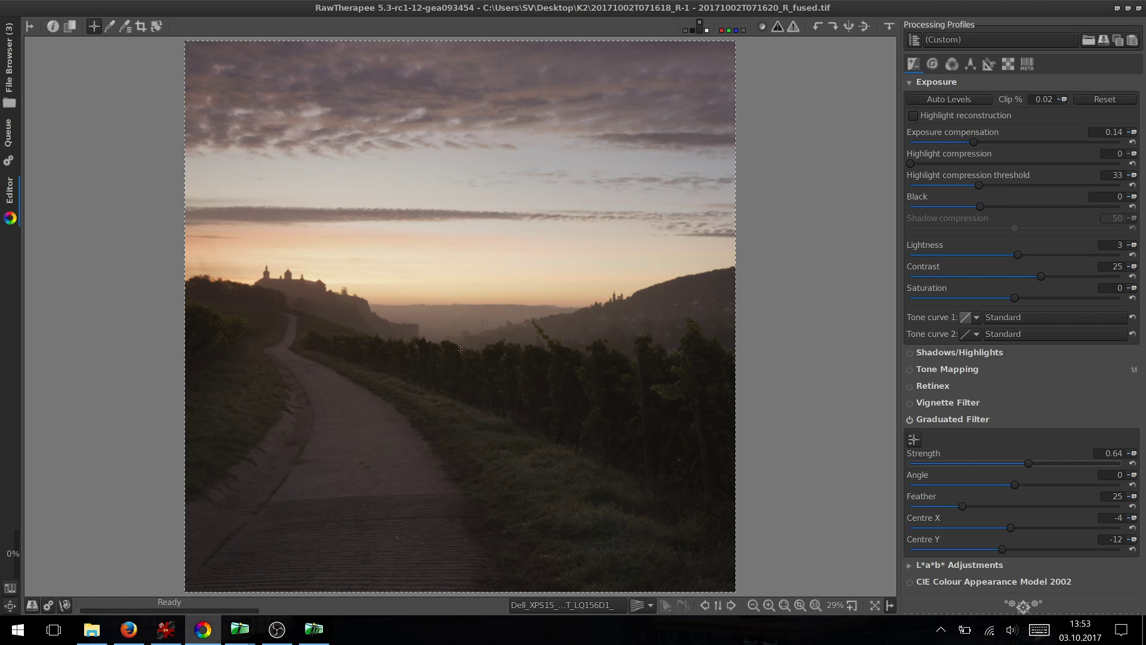
# - Collapse the graduated filter, expand the CIECAM02 settings, and reset exposure contrast to 0
pyautogui.click(940, 421)
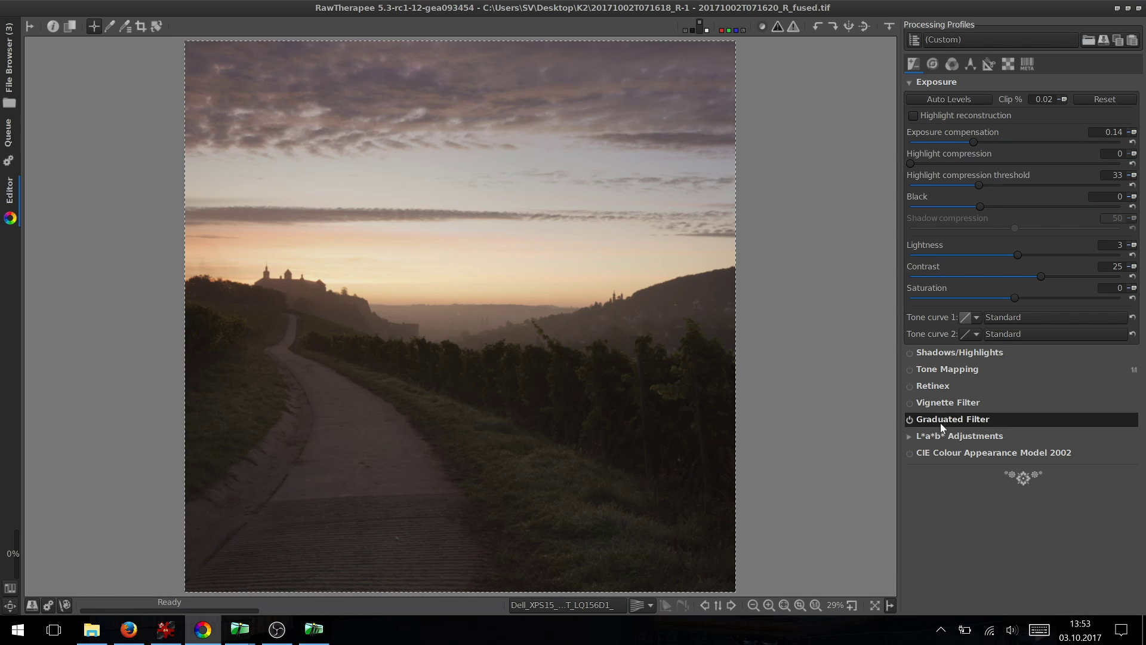
pyautogui.click(961, 457)
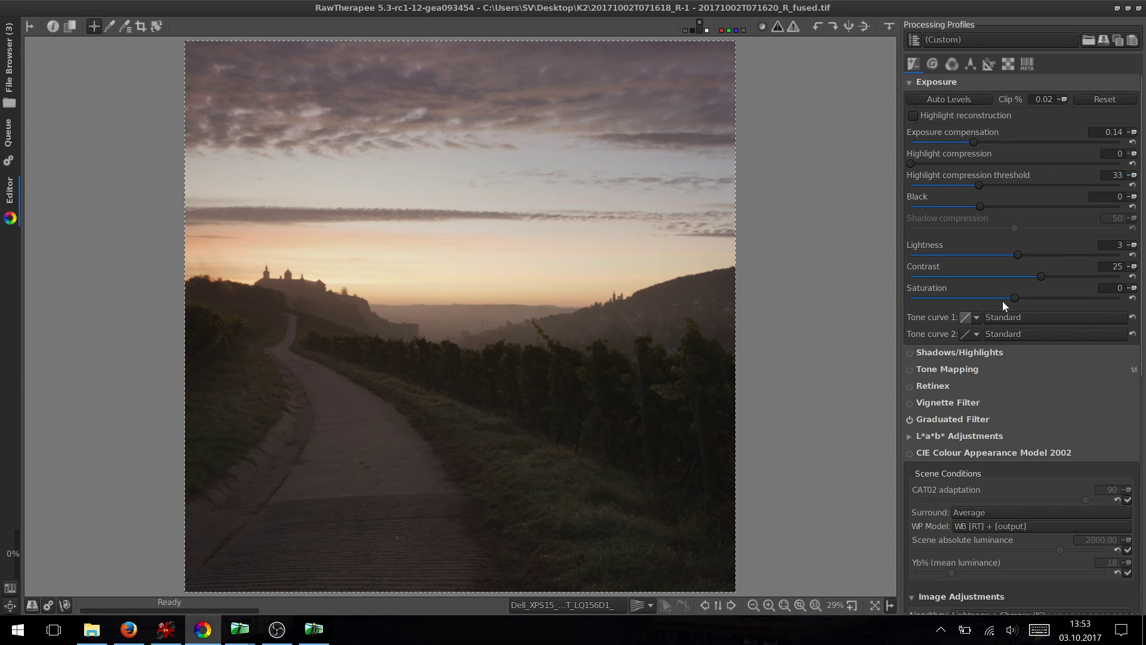
pyautogui.click(1133, 277)
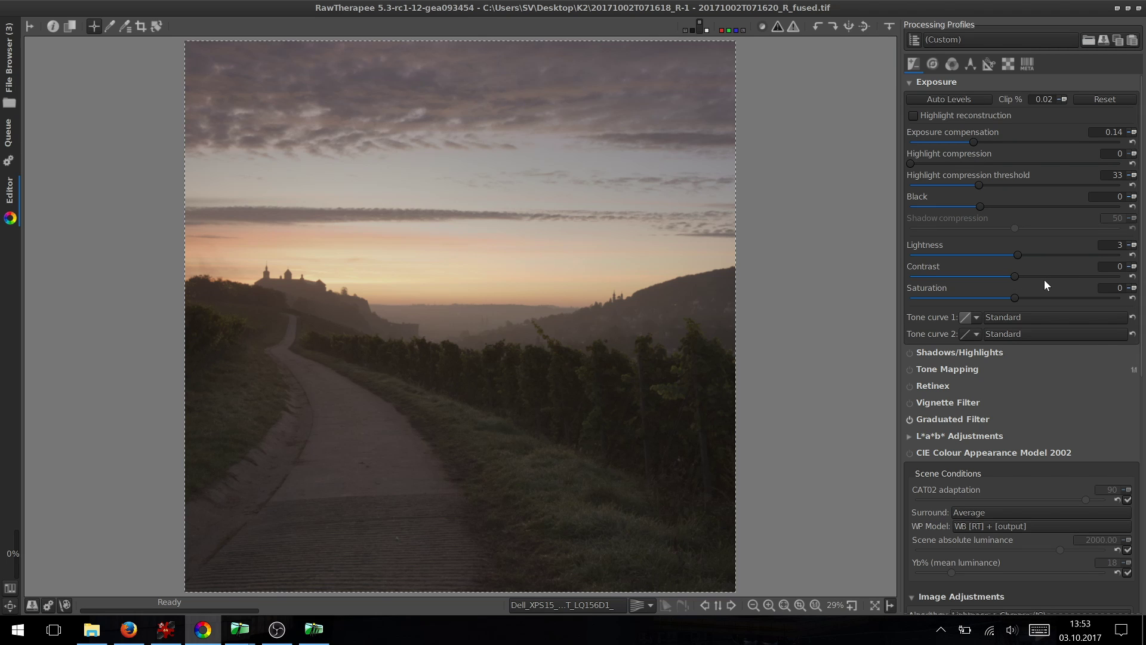
# - Show the left panel again, raise exposure compensation to 0.56 and set Black to 100
pyautogui.press('l')
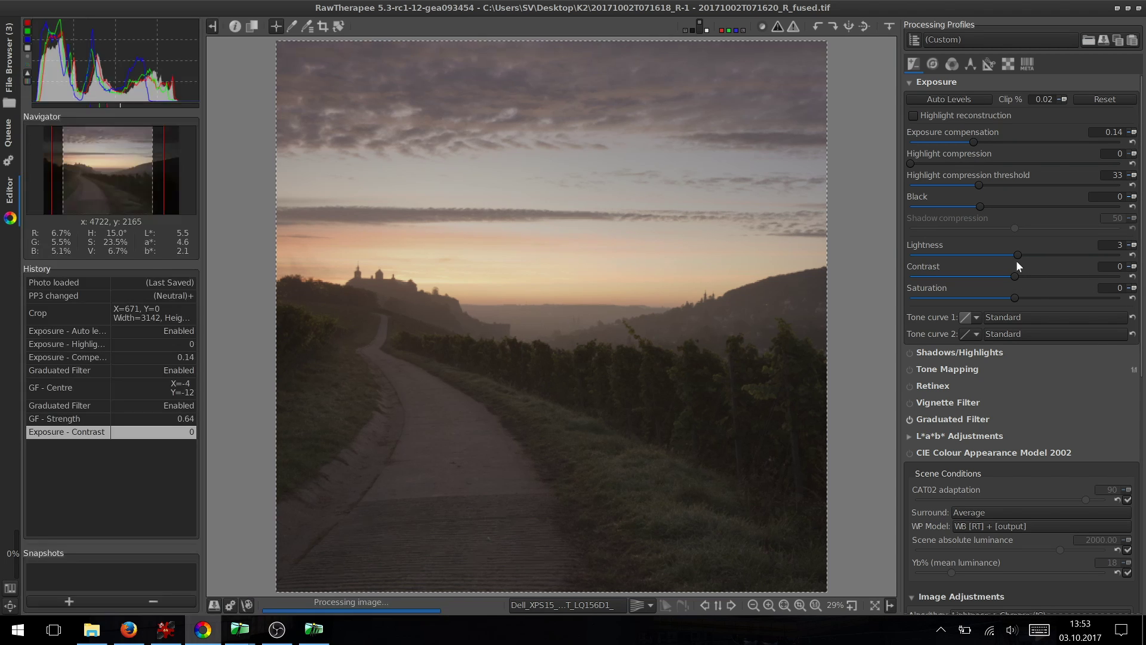
pyautogui.click(978, 142)
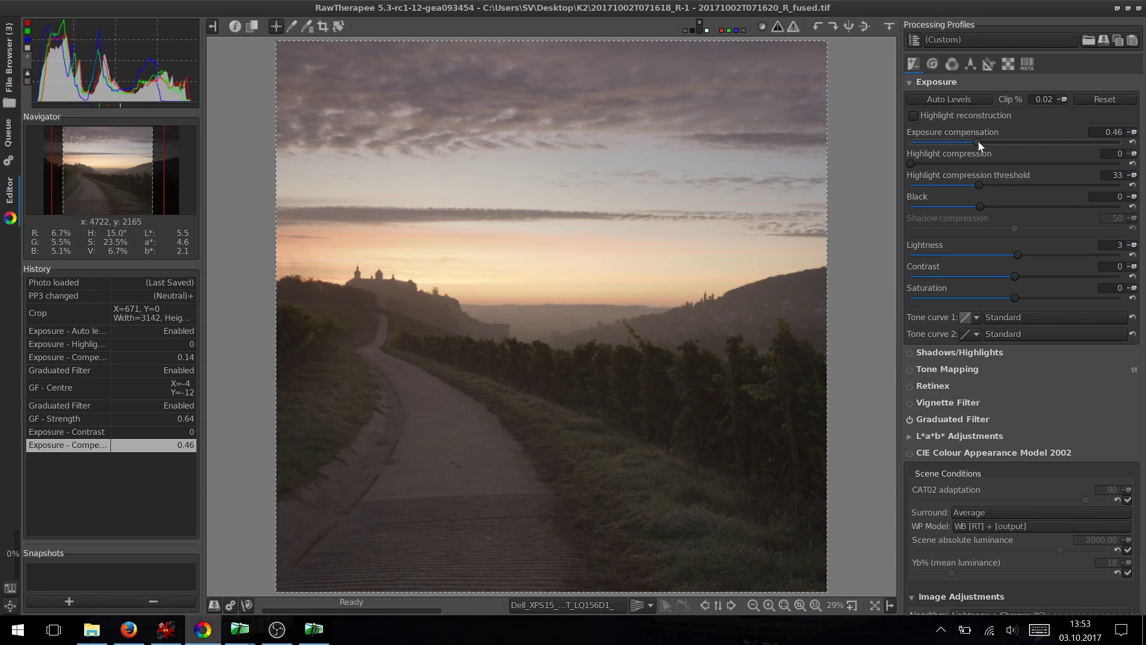
pyautogui.click(1134, 132)
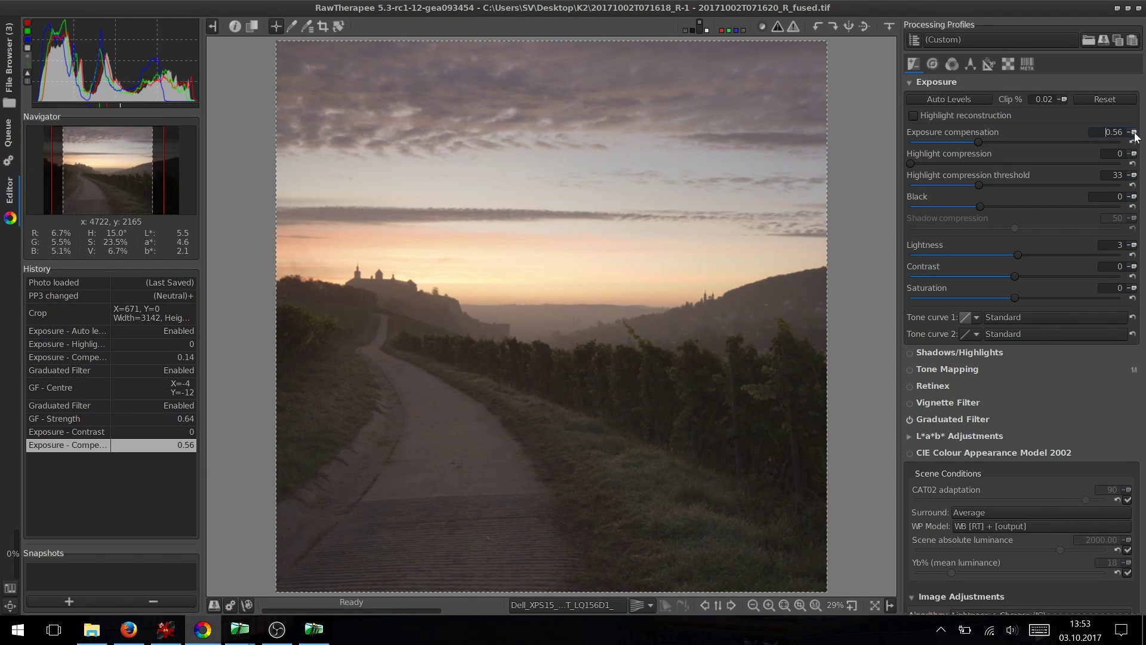
pyautogui.click(1133, 197)
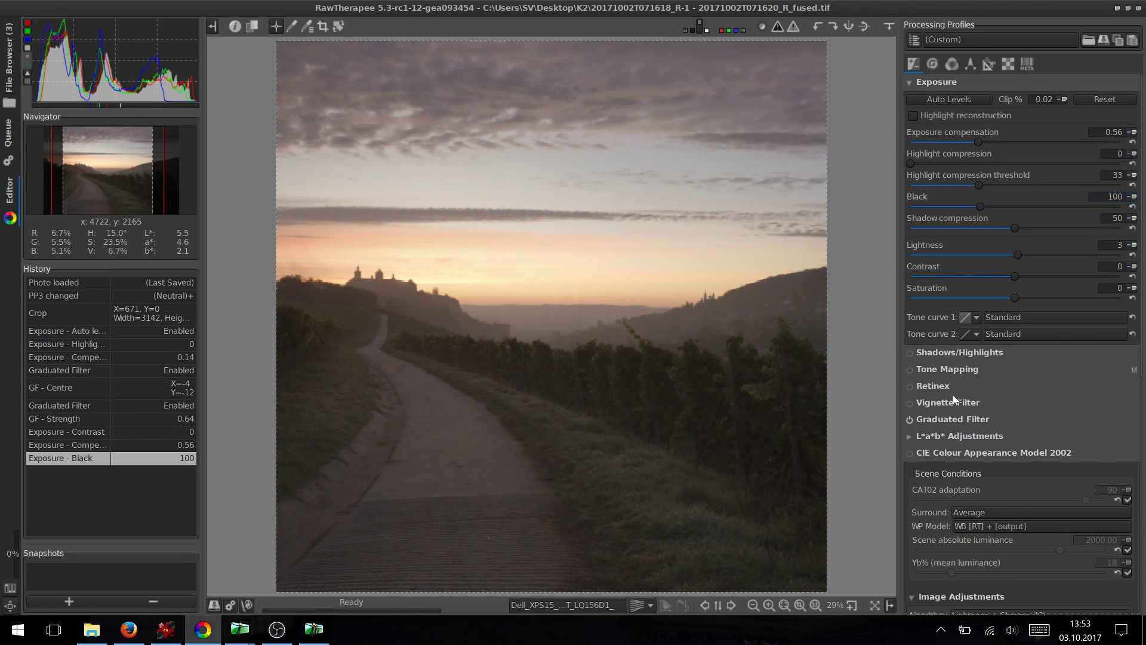
# - Expand the L*a*b* Adjustments panel
pyautogui.scroll(-5, 954, 399)
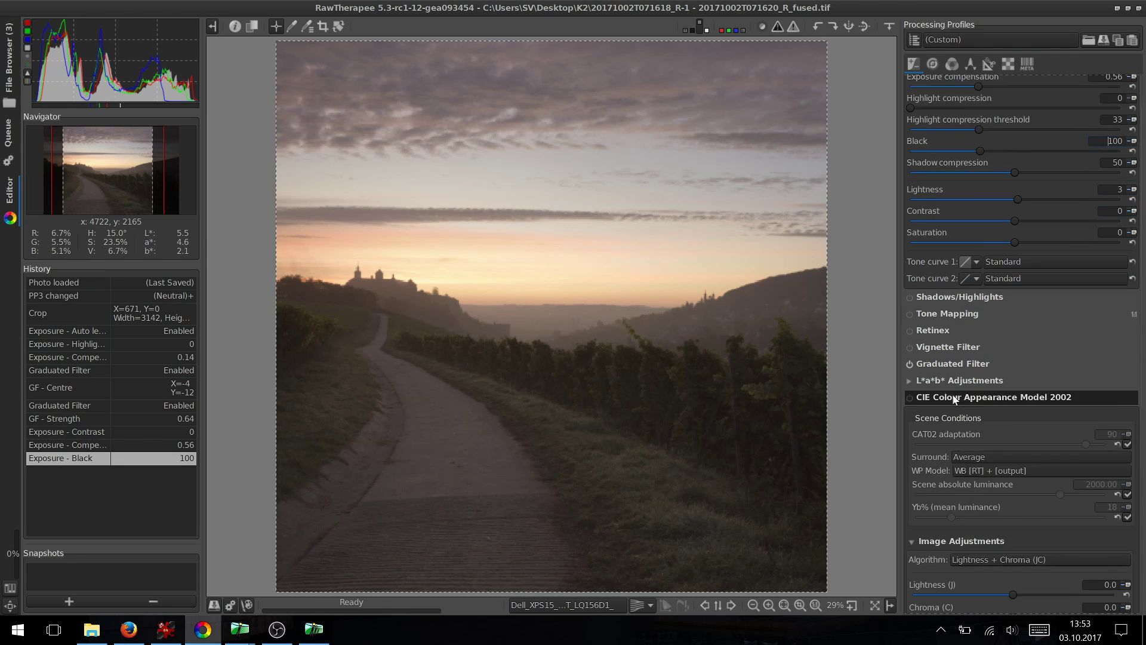
pyautogui.scroll(-7, 954, 399)
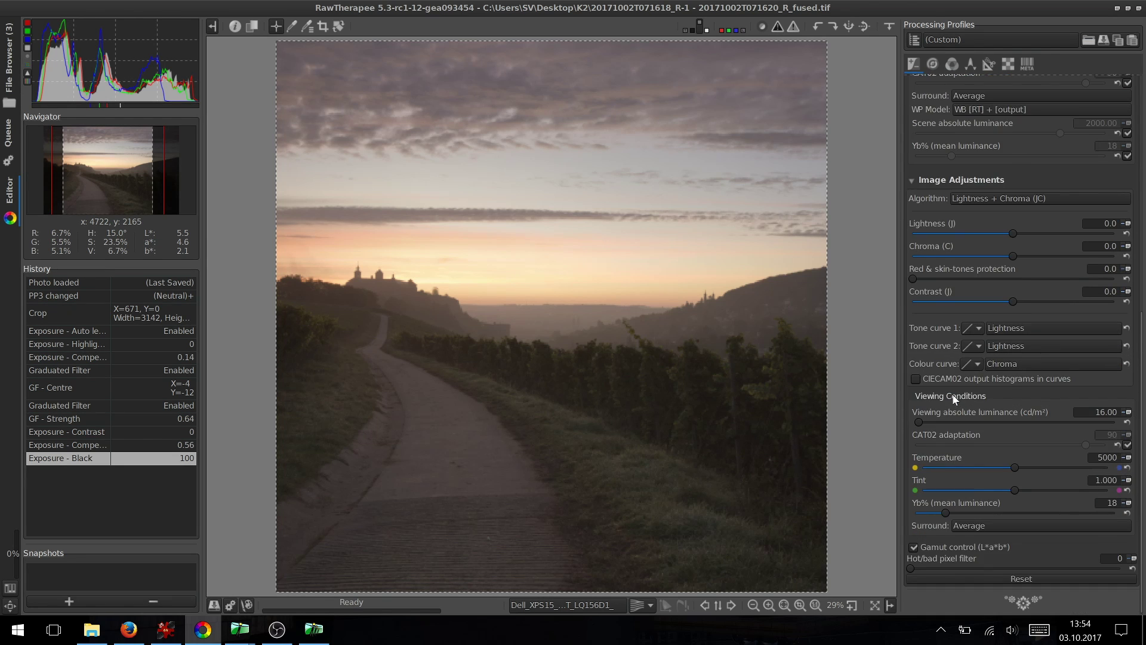
pyautogui.scroll(7, 952, 393)
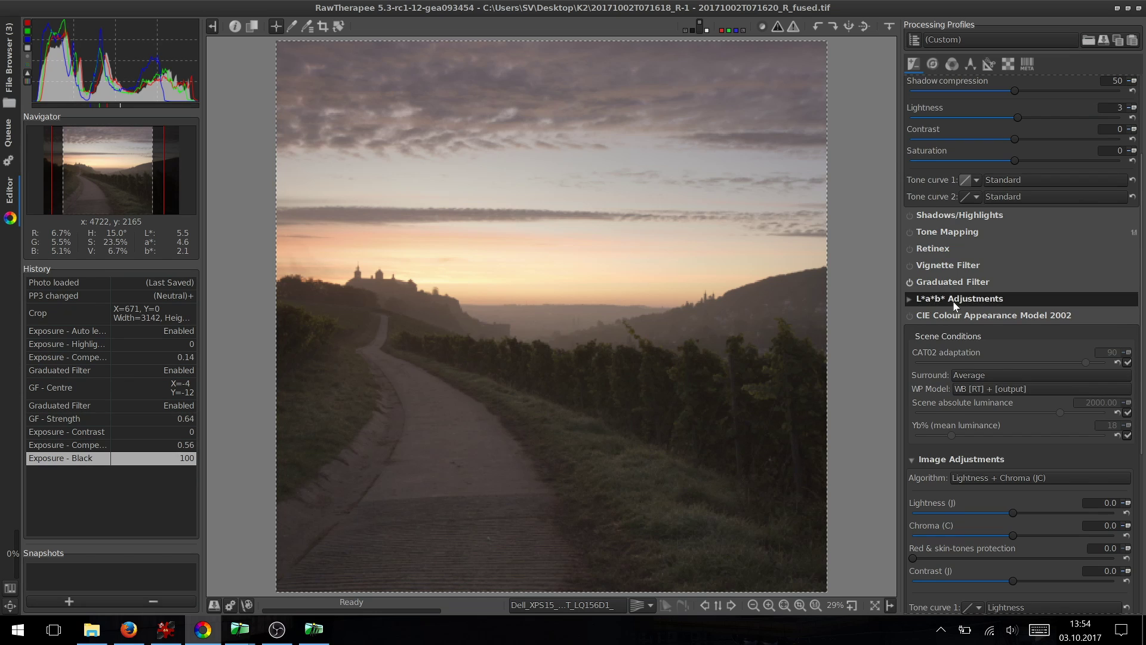
pyautogui.click(954, 301)
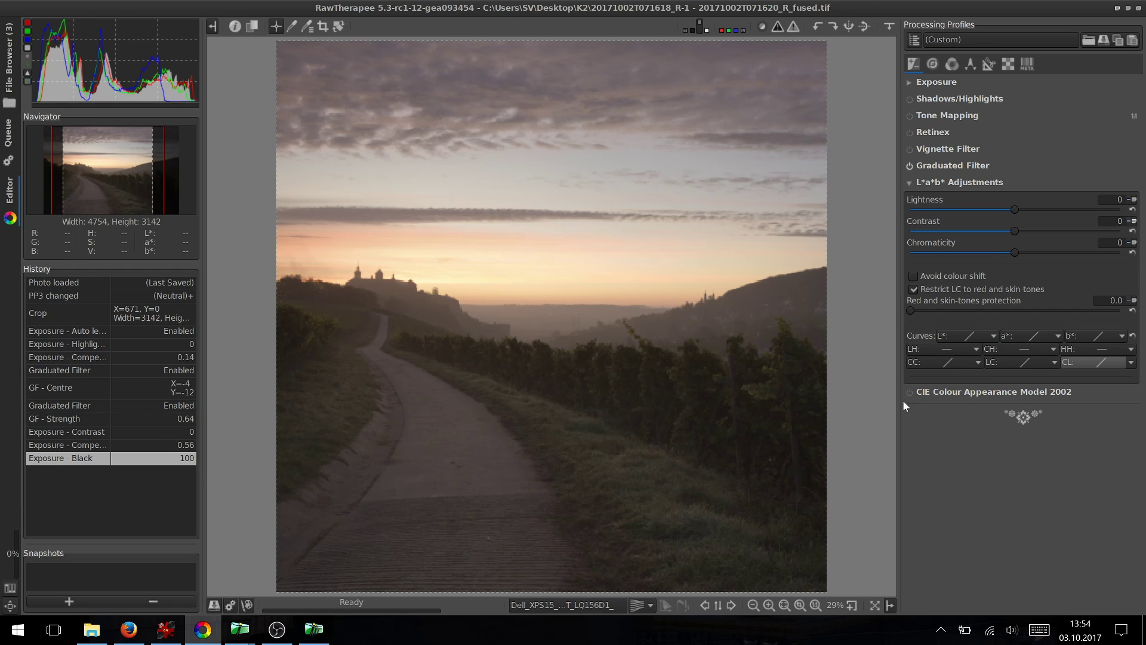
# - Compare dark, grey and white preview backgrounds, settling on white
pyautogui.click(707, 33)
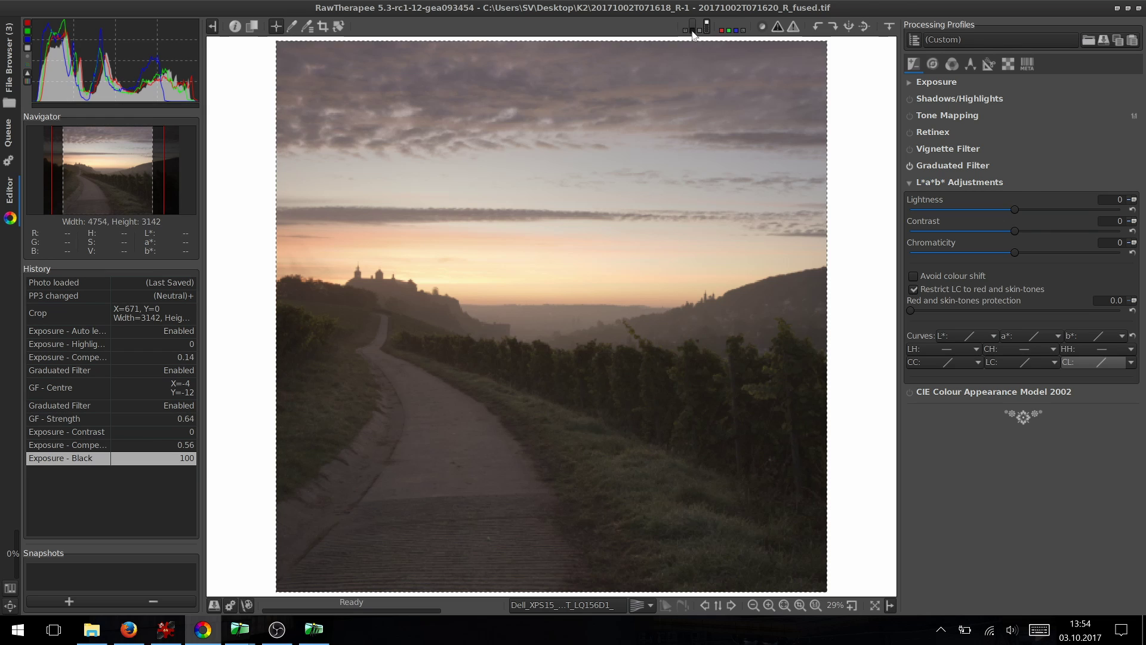
pyautogui.click(696, 28)
pyautogui.click(701, 30)
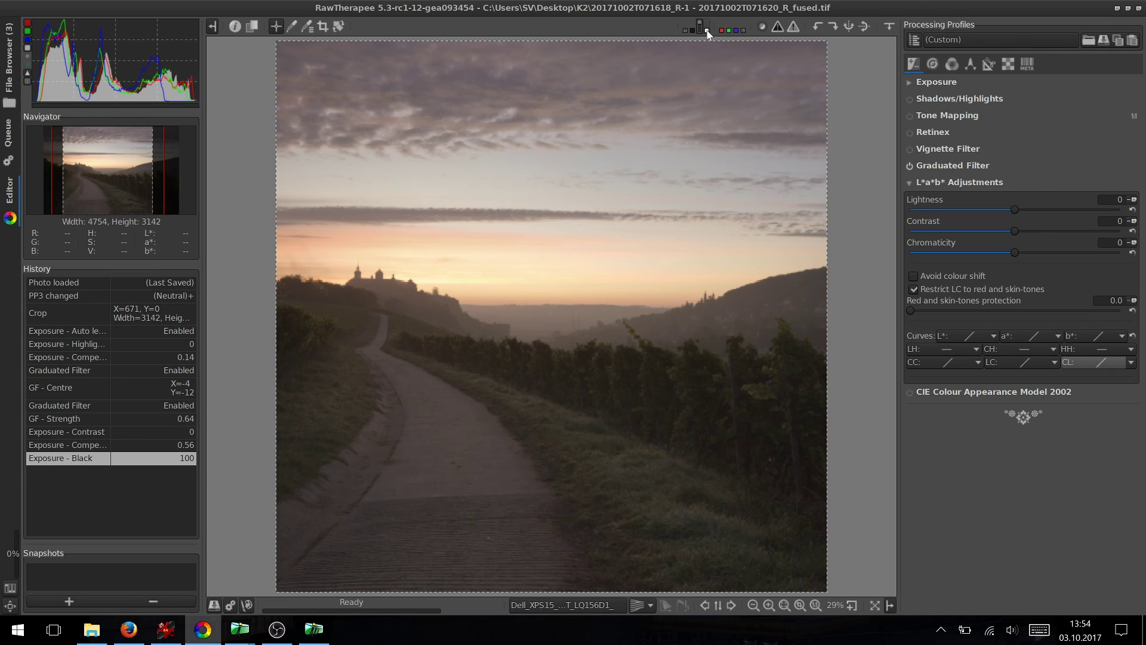
pyautogui.click(707, 32)
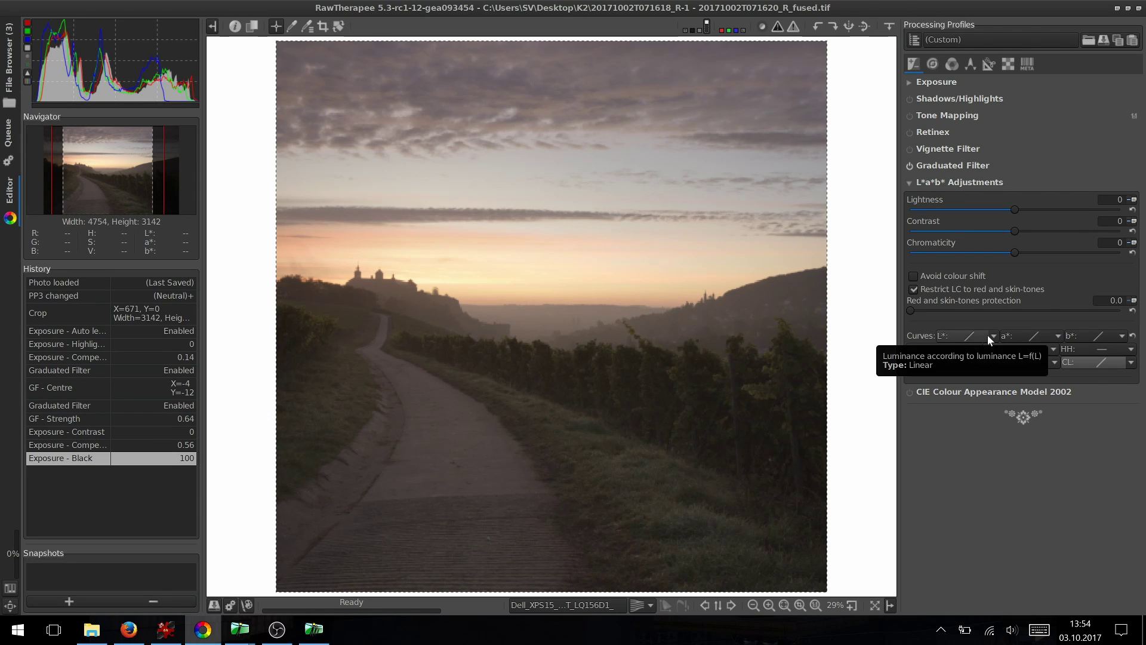
# - Set the L*a*b* Chromaticity slider to 16
pyautogui.click(1065, 249)
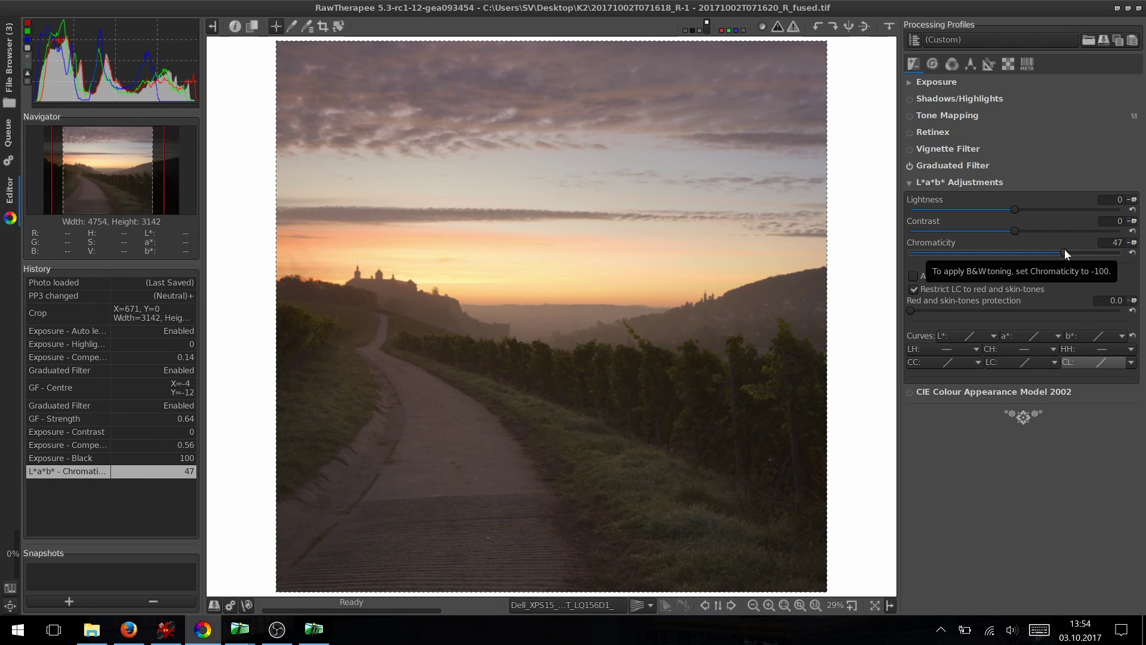
pyautogui.click(1133, 253)
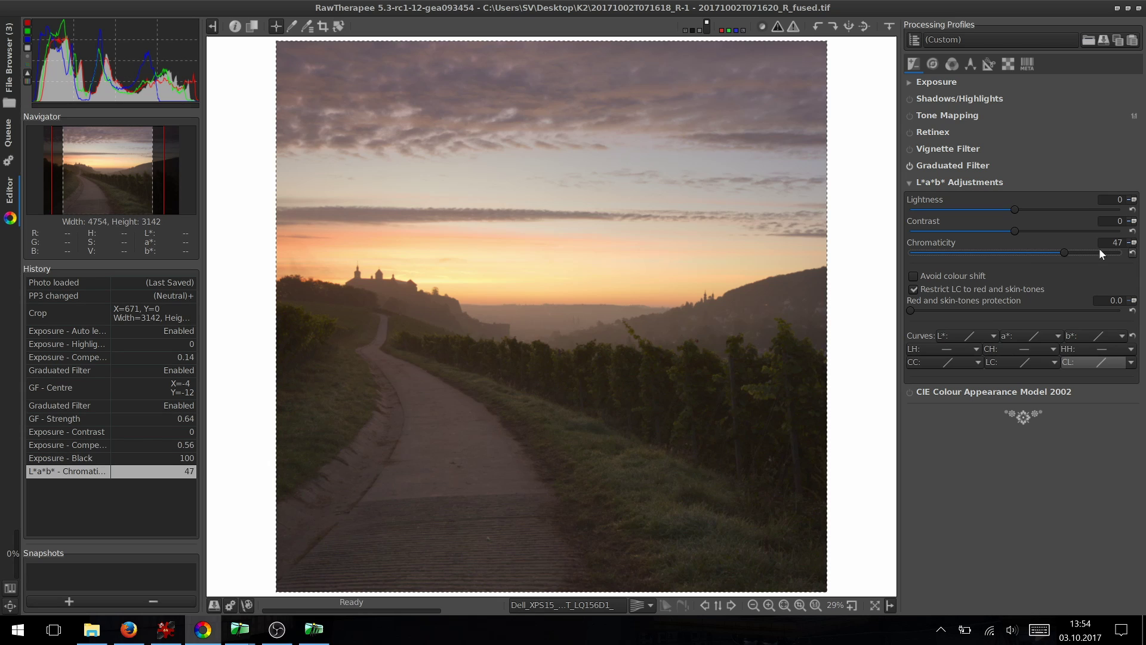
pyautogui.click(1032, 253)
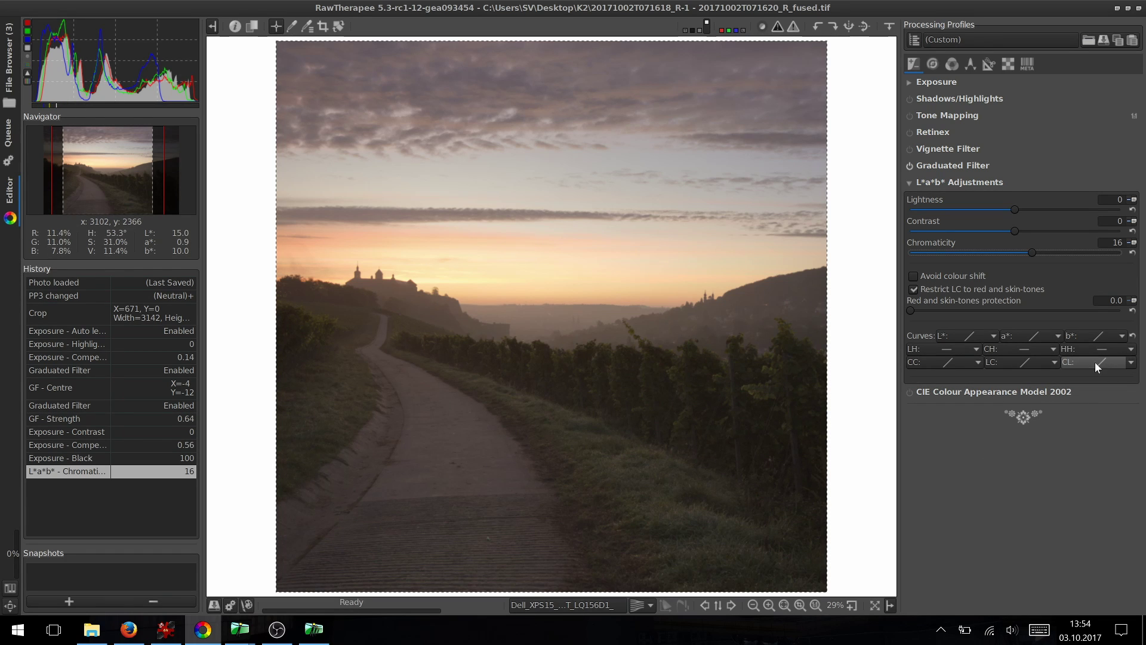
# - Switch the CL curve to Parametric and set its Darks to 16
pyautogui.click(1132, 364)
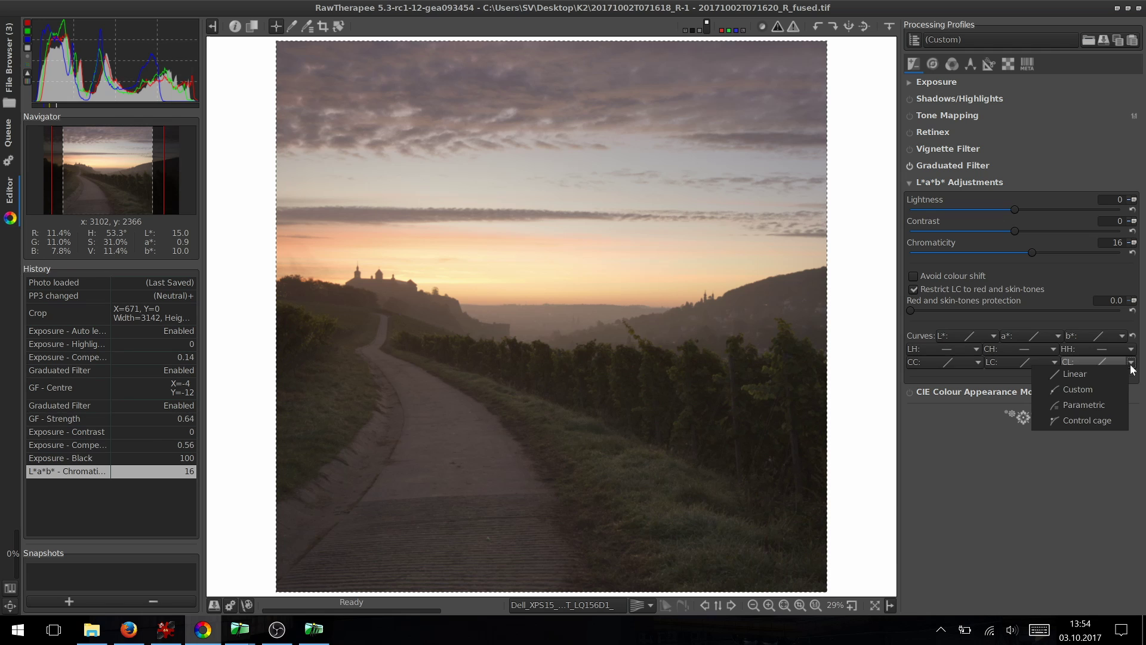
pyautogui.click(1073, 406)
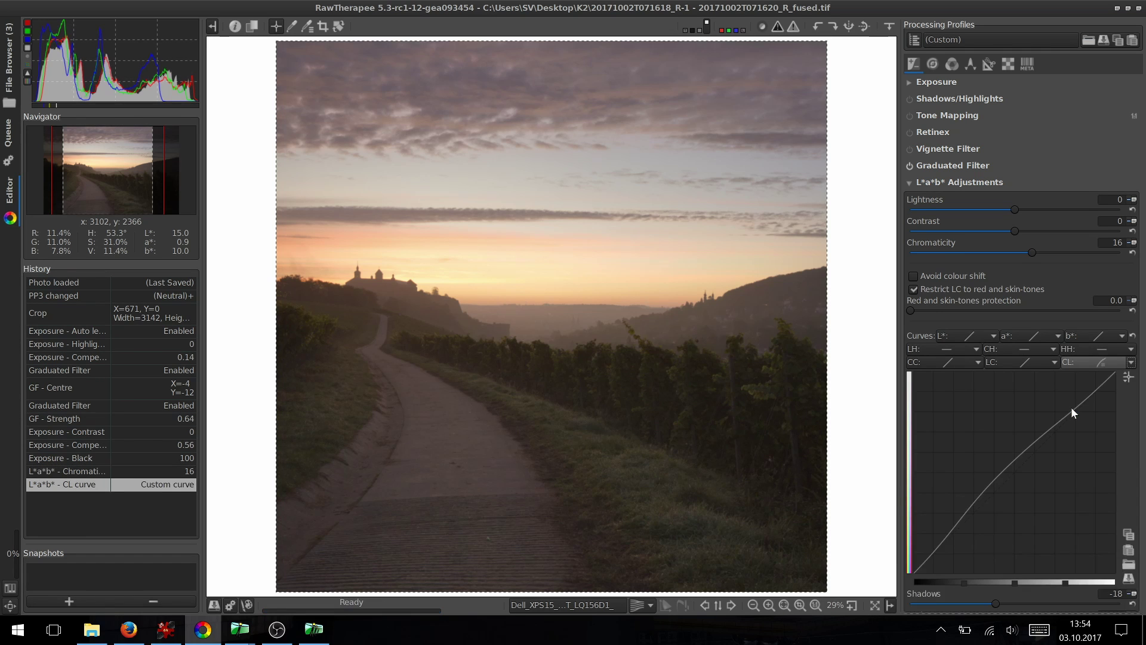
pyautogui.scroll(-3, 1072, 407)
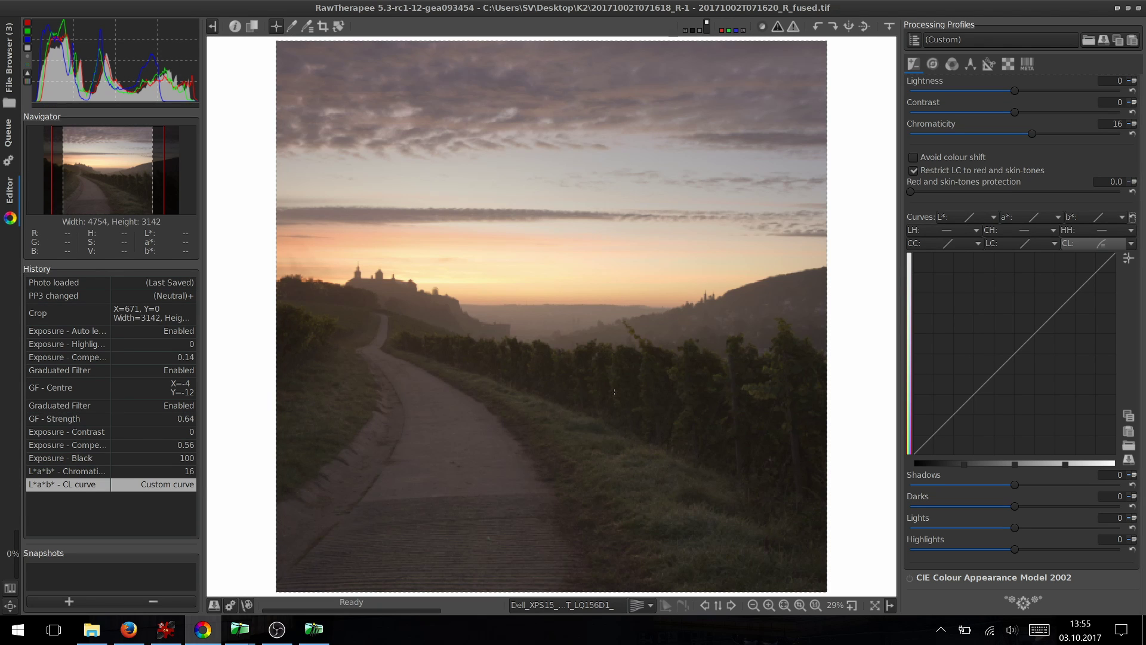
pyautogui.click(1114, 505)
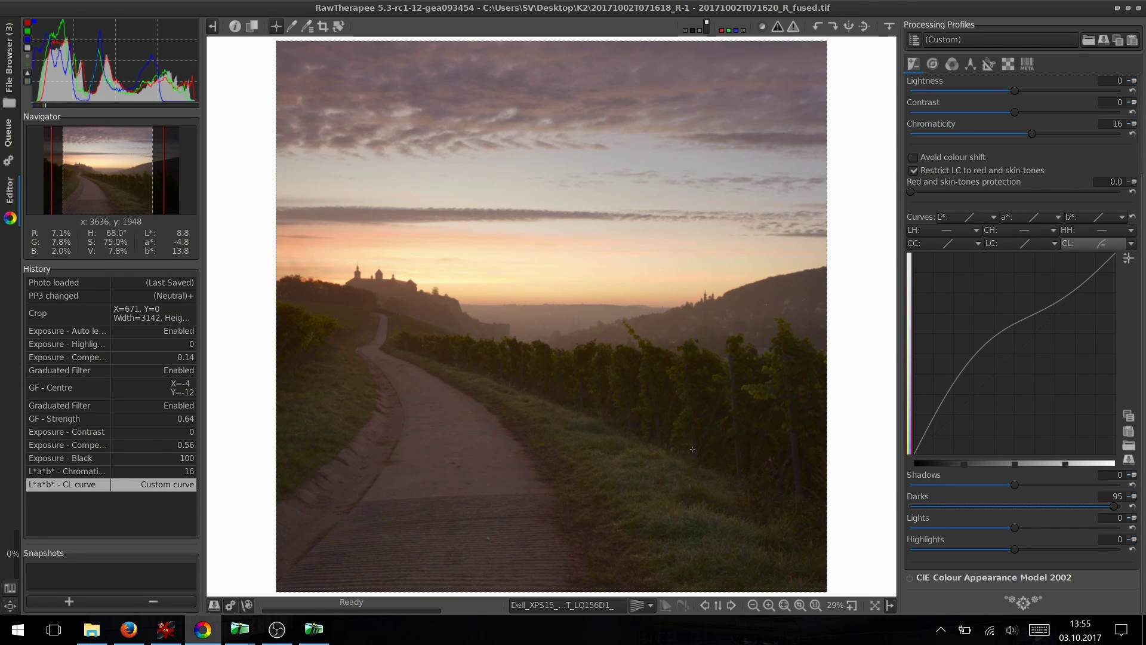
pyautogui.click(1132, 507)
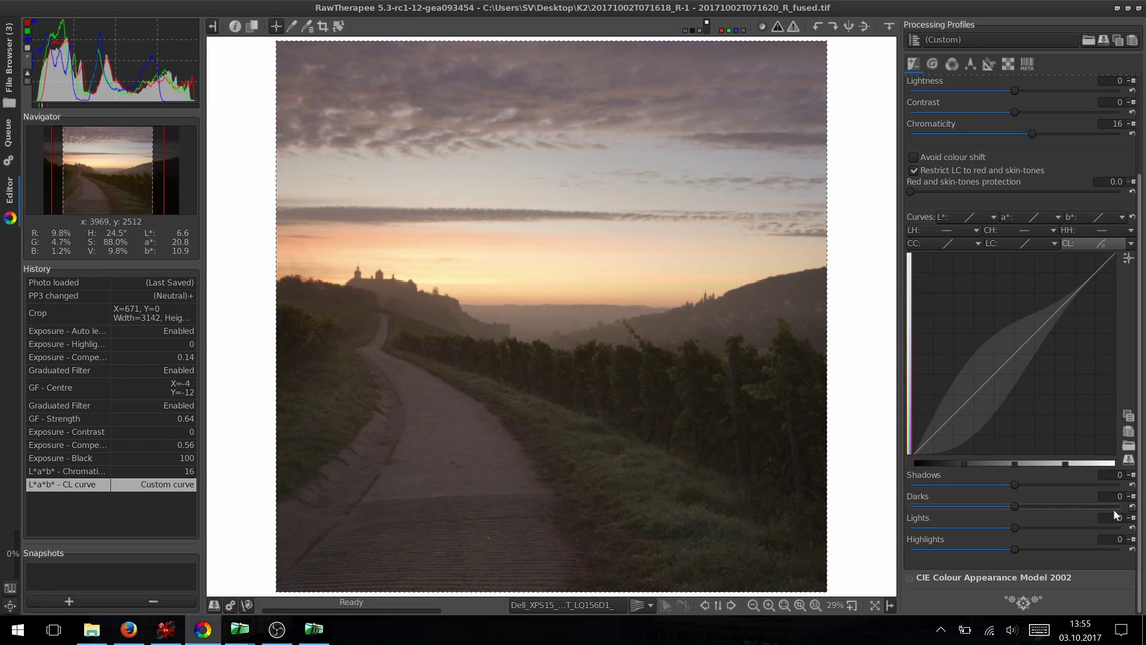
pyautogui.click(1031, 507)
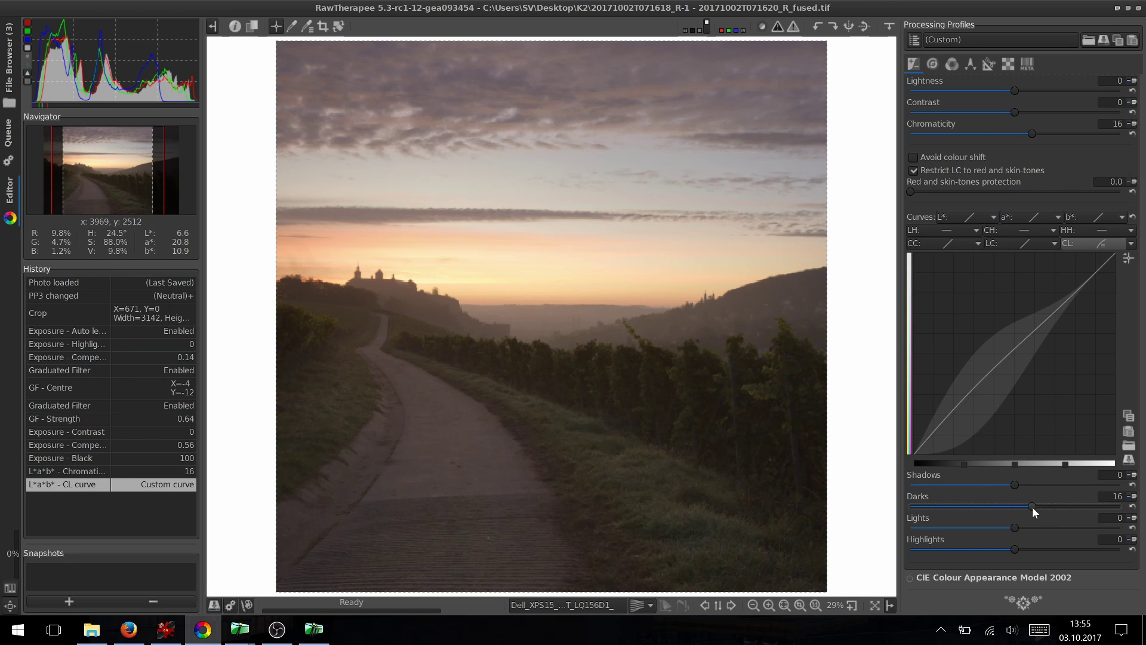
# - Set the CL curve Lights to 16 and Highlights to -37
pyautogui.click(1103, 527)
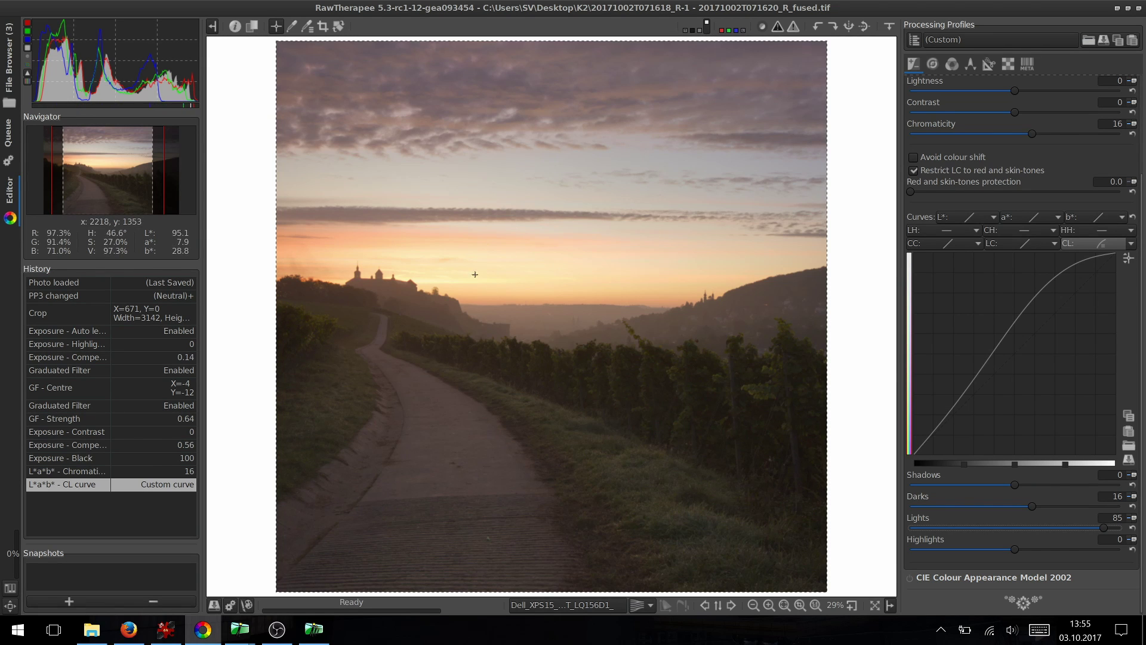
pyautogui.click(1132, 527)
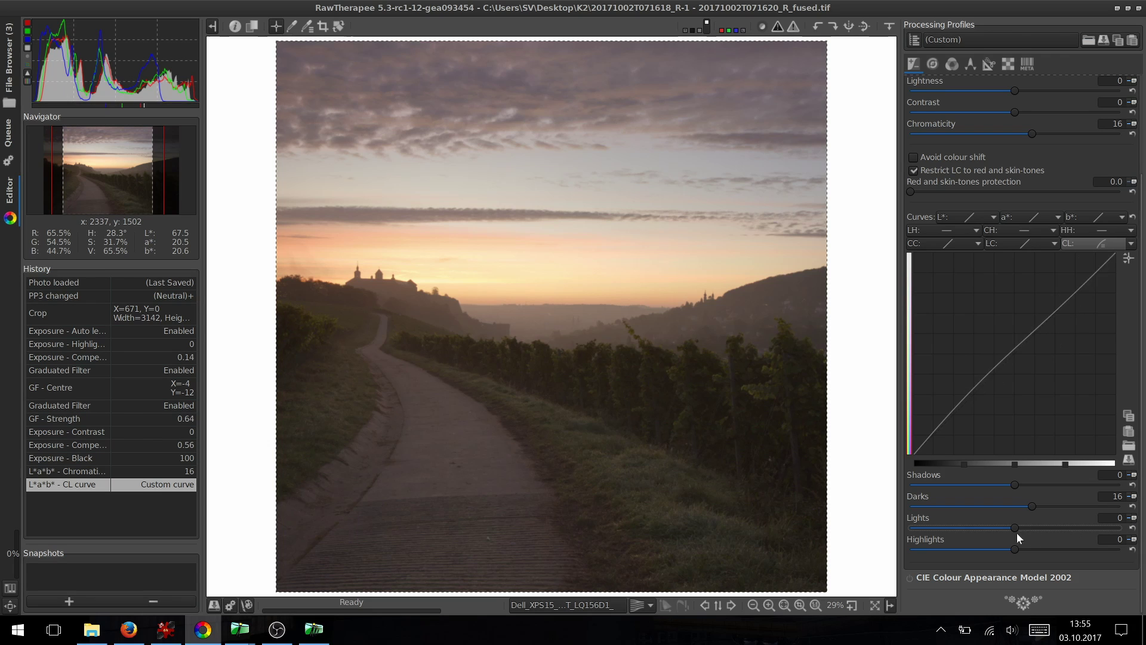
pyautogui.click(1027, 528)
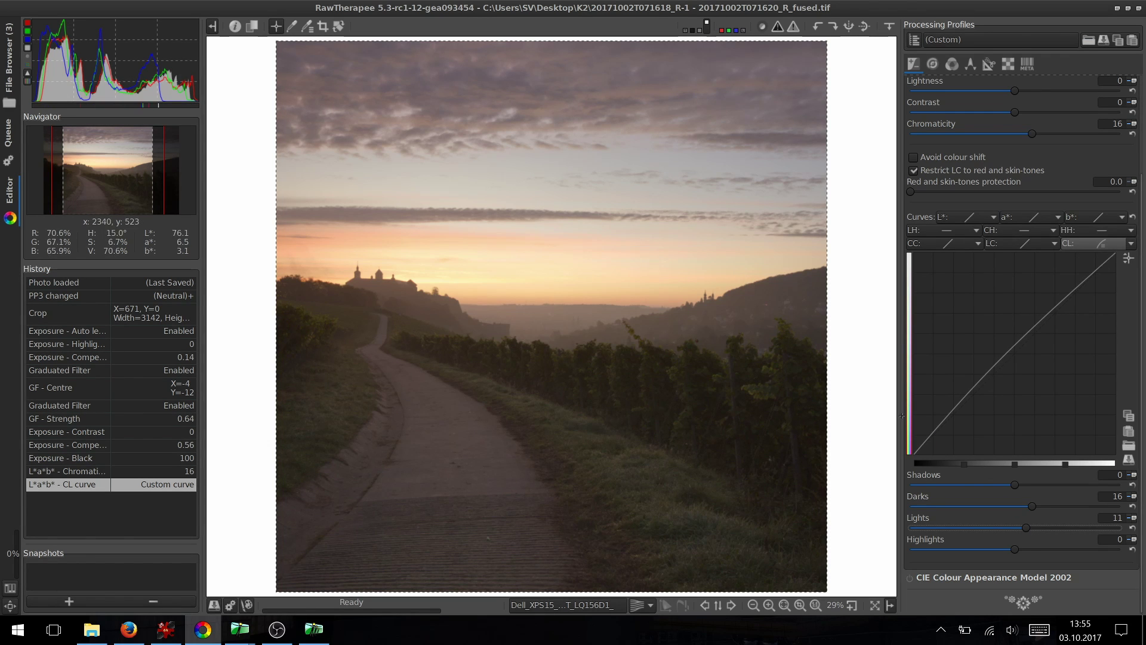
pyautogui.click(1032, 528)
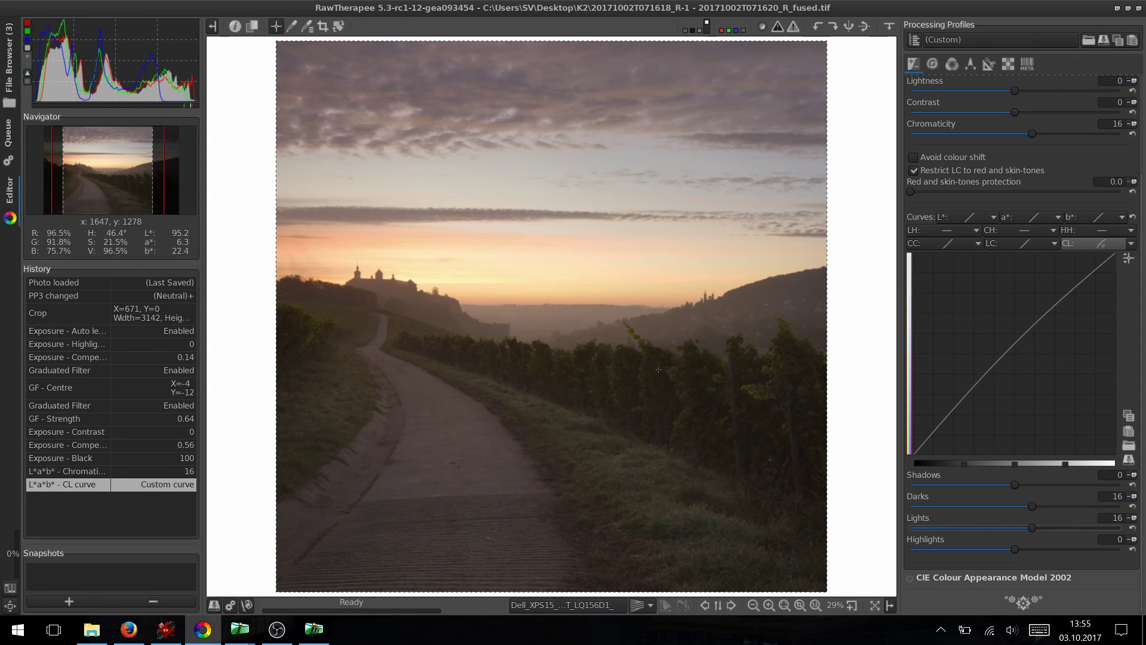
pyautogui.click(977, 549)
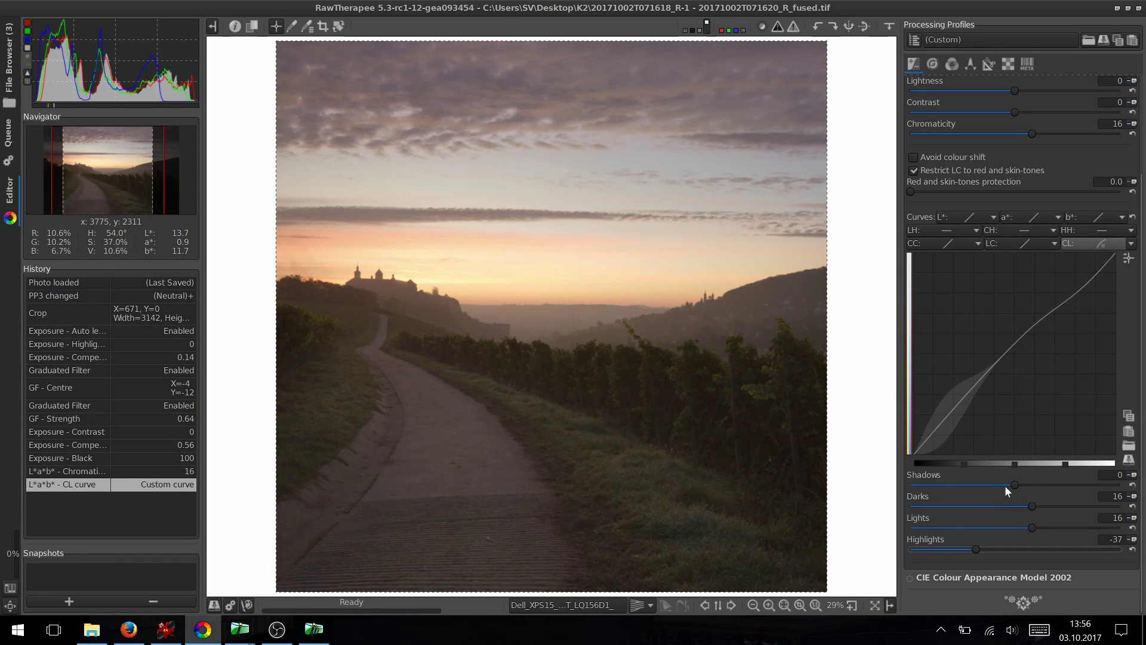
# - Set CL curve Shadows to -24 and Darks to 21, checking vineyard detail at 100%
pyautogui.press('z')
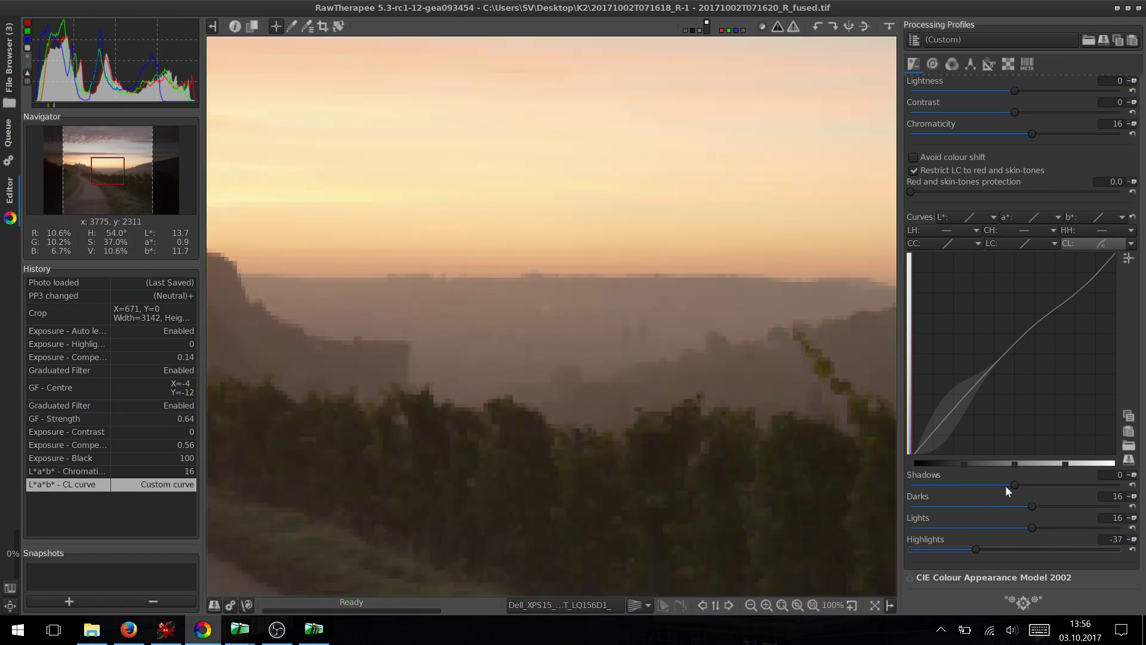
pyautogui.moveTo(686, 479); pyautogui.dragTo(681, 448)
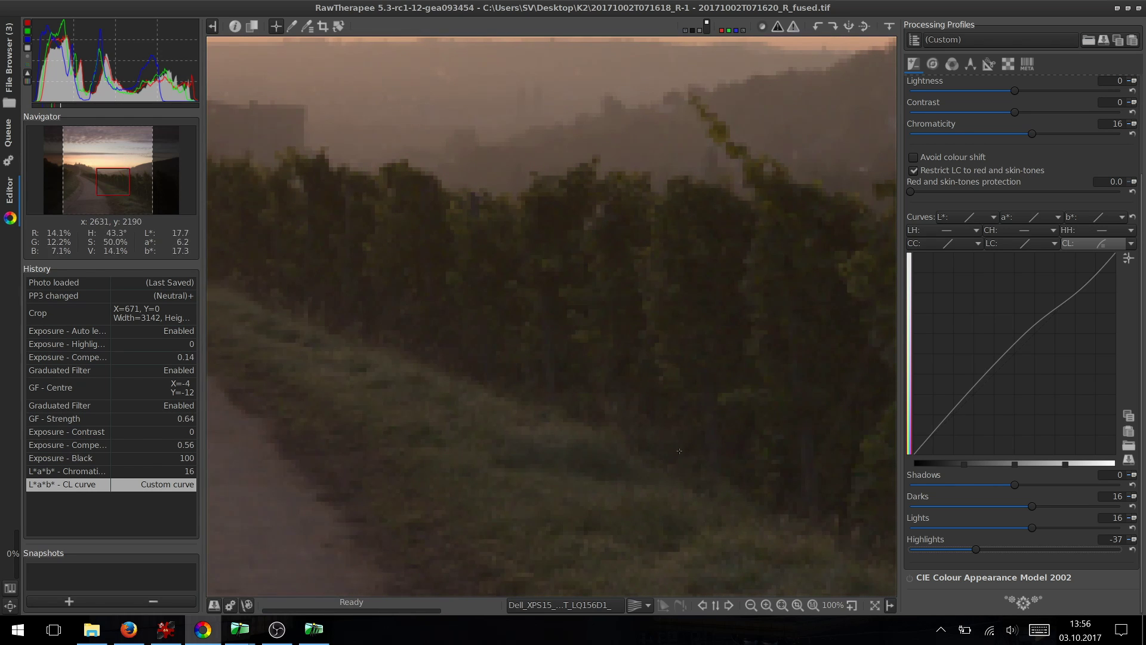
pyautogui.click(991, 486)
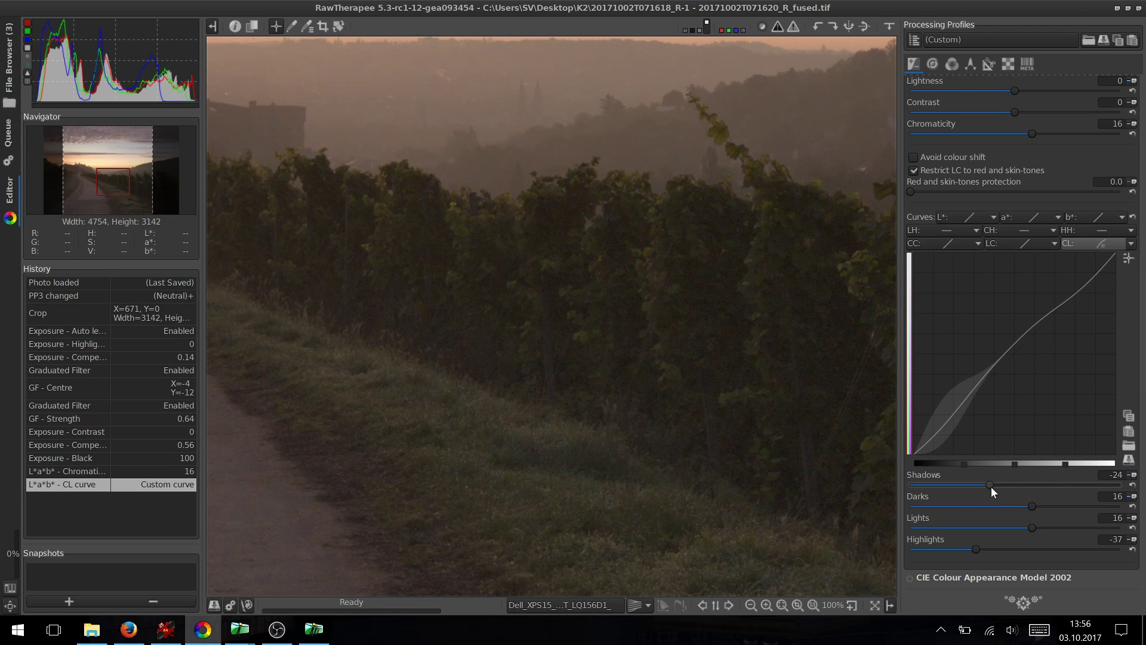
pyautogui.press('f')
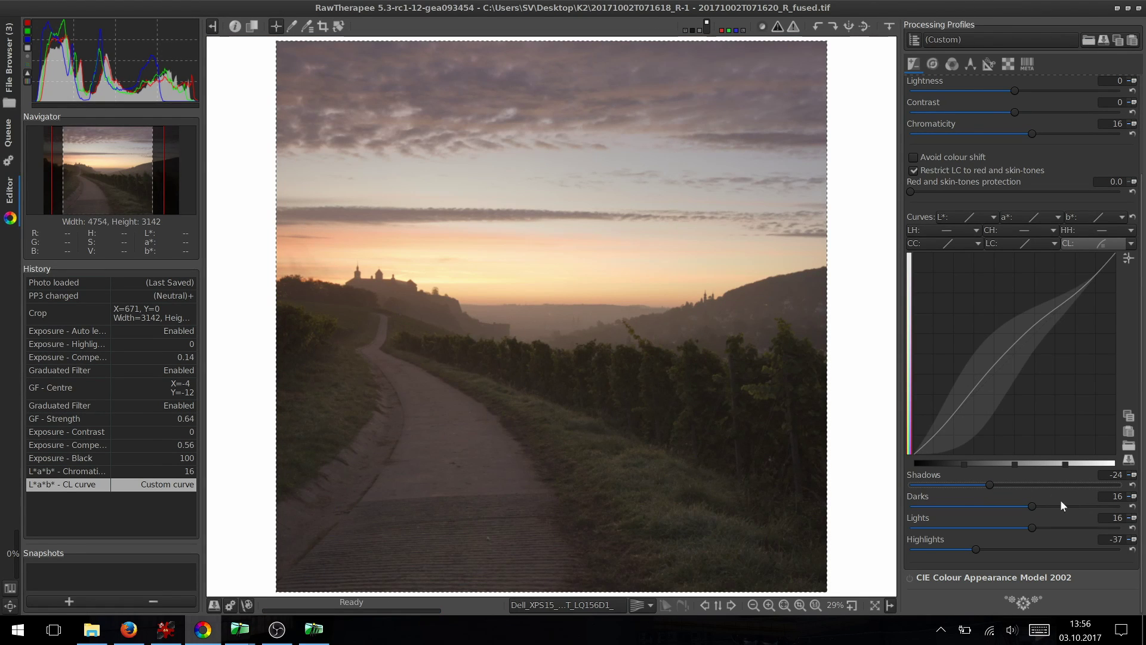
pyautogui.click(1037, 507)
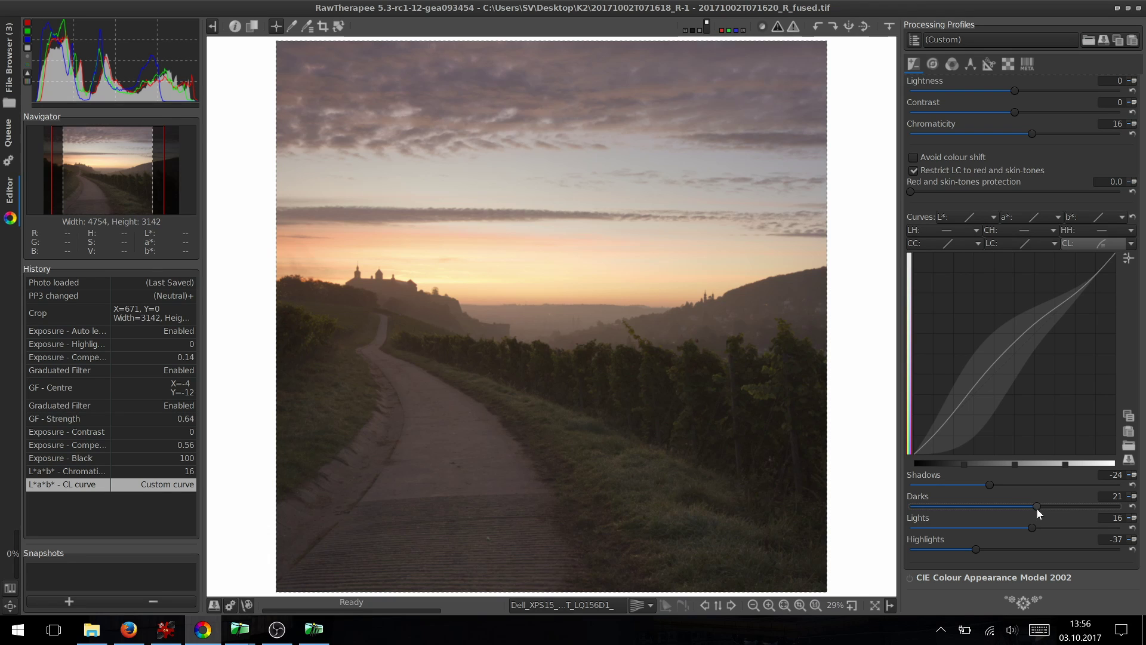
pyautogui.press('-')
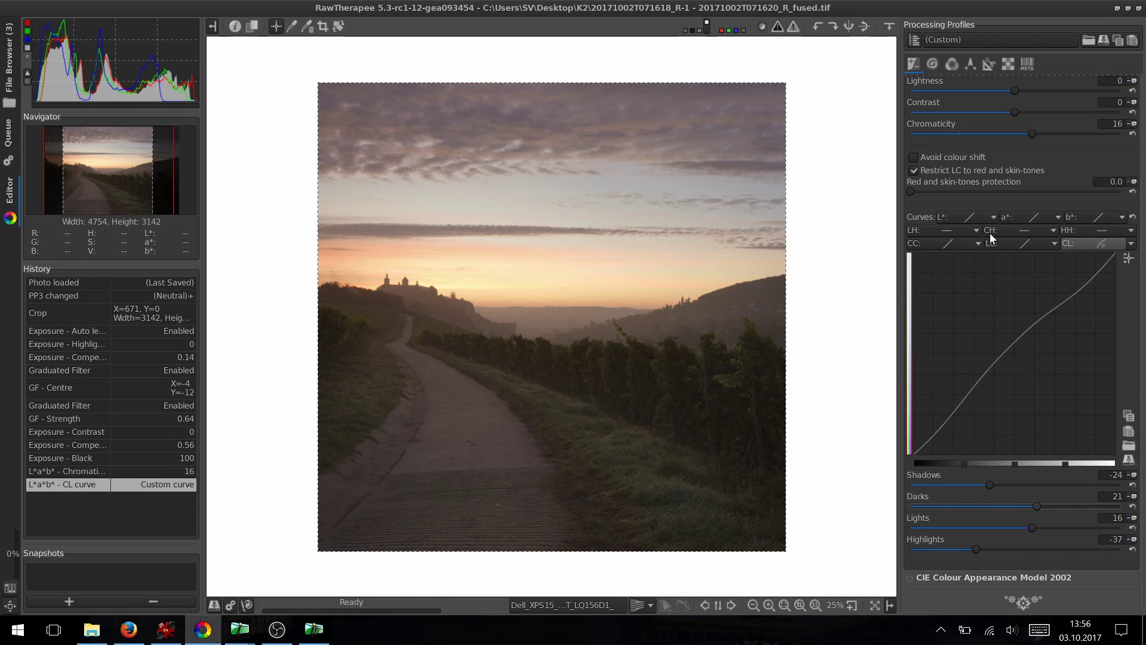
# - Try grey and black preview backgrounds, then switch back to white
pyautogui.scroll(3, 990, 154)
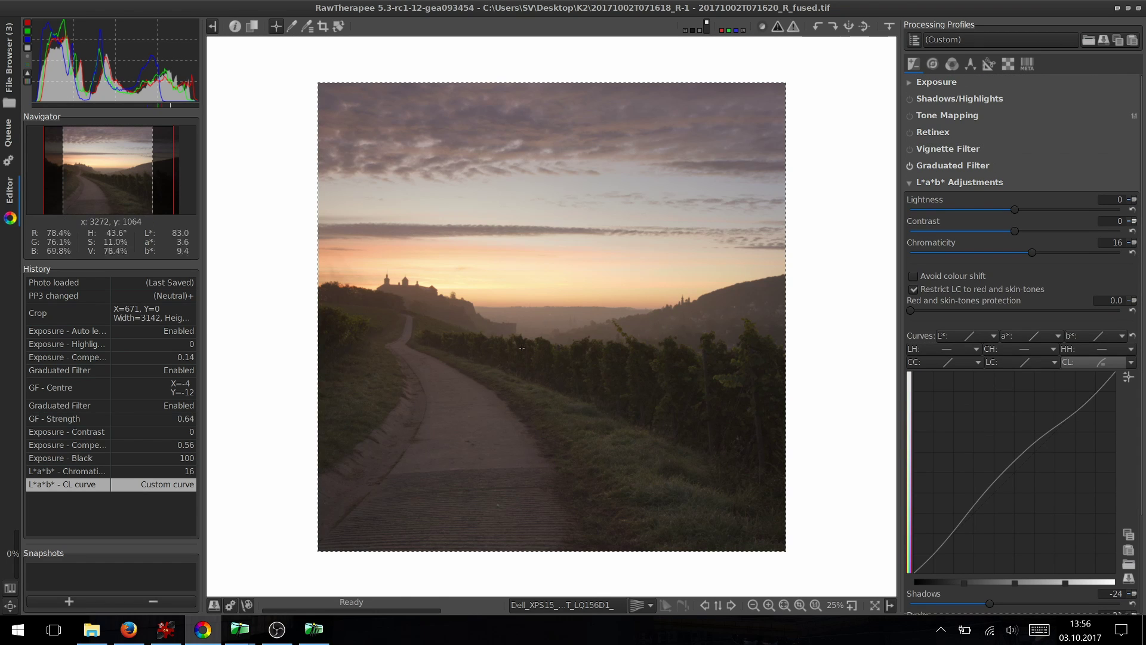
pyautogui.click(701, 30)
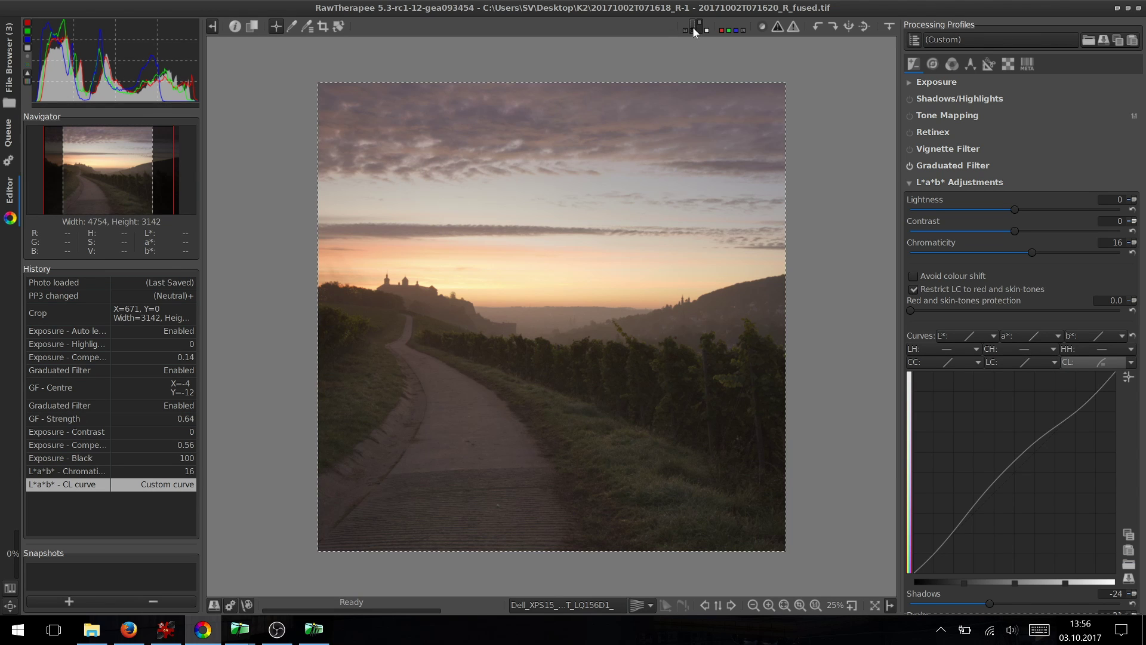
pyautogui.click(693, 27)
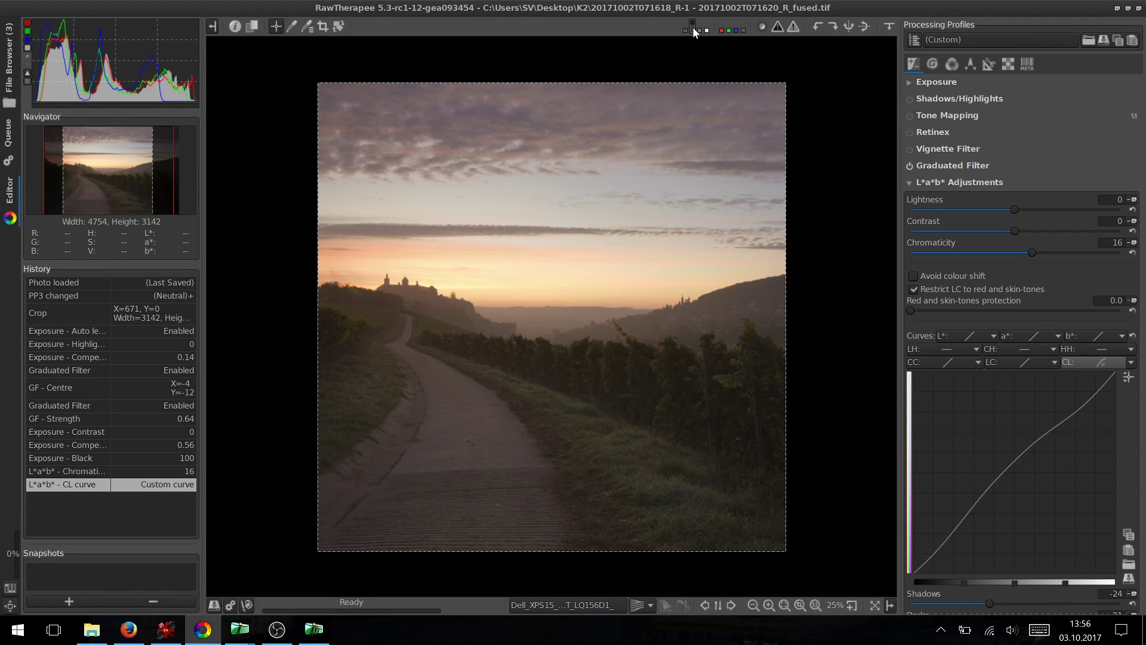
pyautogui.click(707, 29)
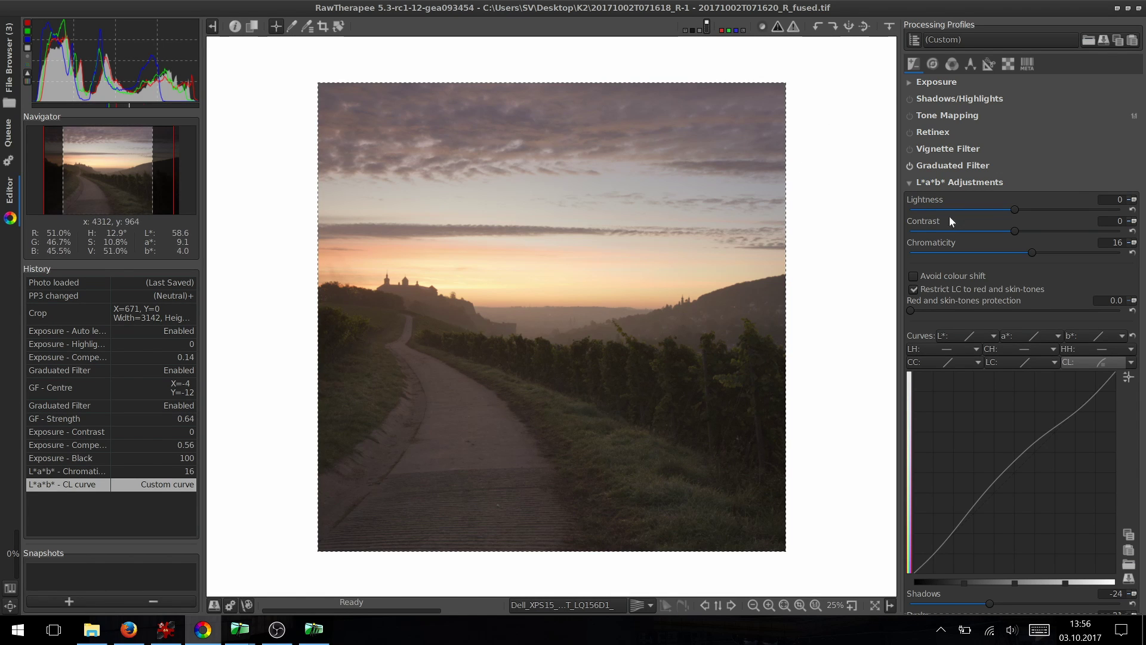
# - Set L*a*b* Lightness to 12, leaving Contrast at 0
pyautogui.moveTo(1016, 213); pyautogui.dragTo(1027, 211)
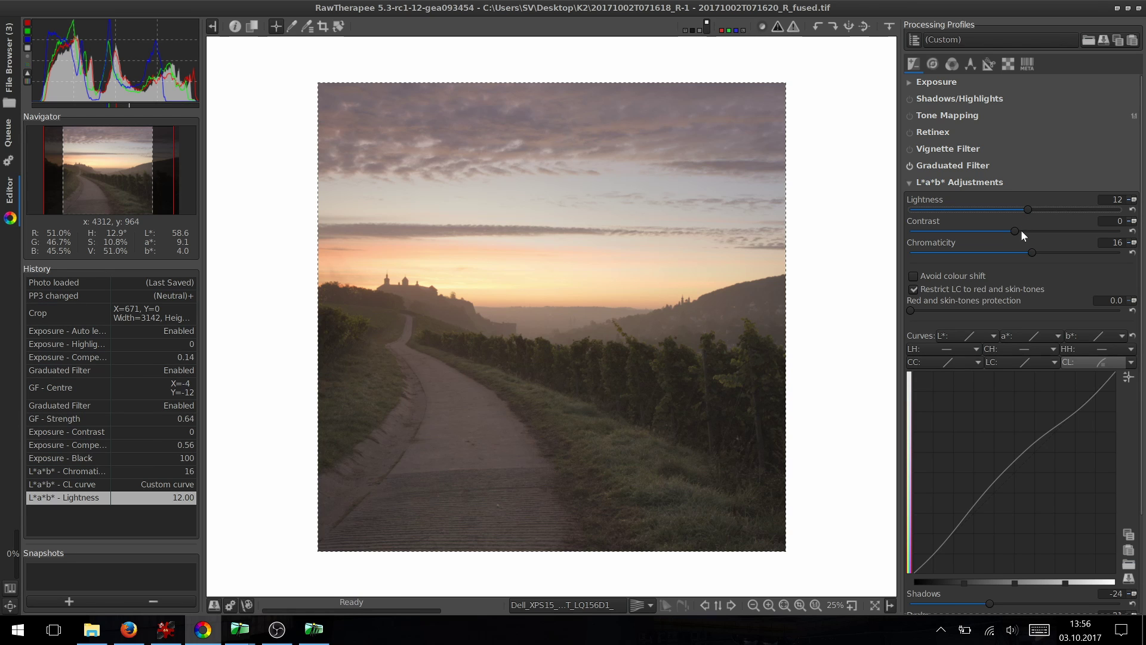
pyautogui.click(1021, 230)
pyautogui.moveTo(1021, 230); pyautogui.dragTo(1015, 231)
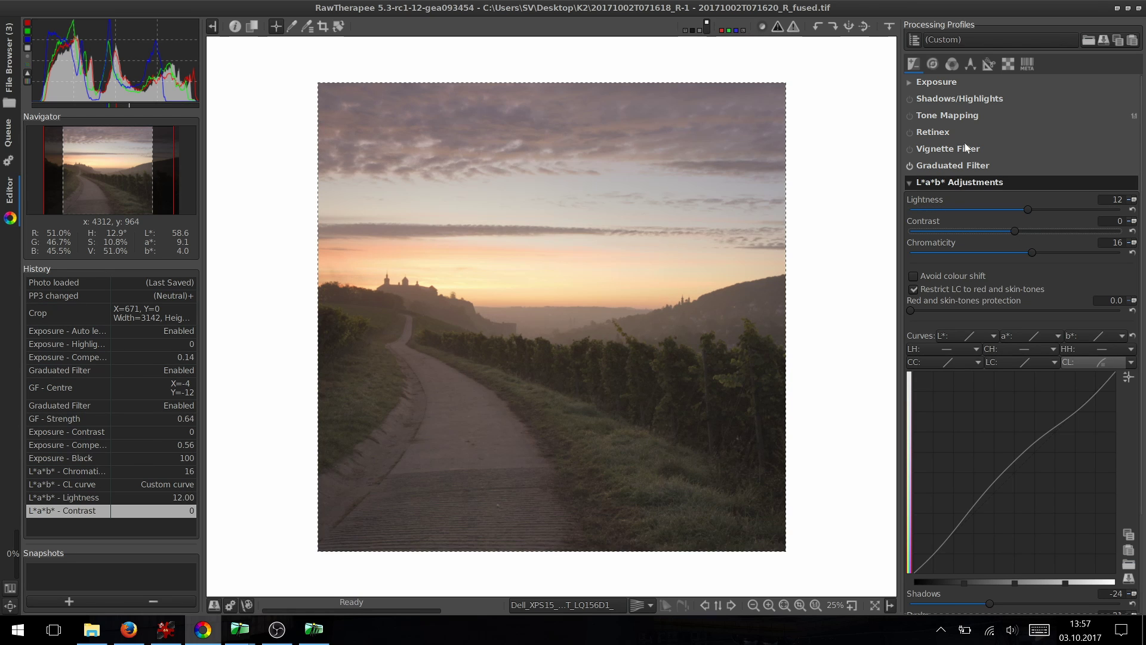
pyautogui.click(940, 84)
# - Make Exposure Tone curve 1 a straight line in Perceptual mode
pyautogui.click(976, 317)
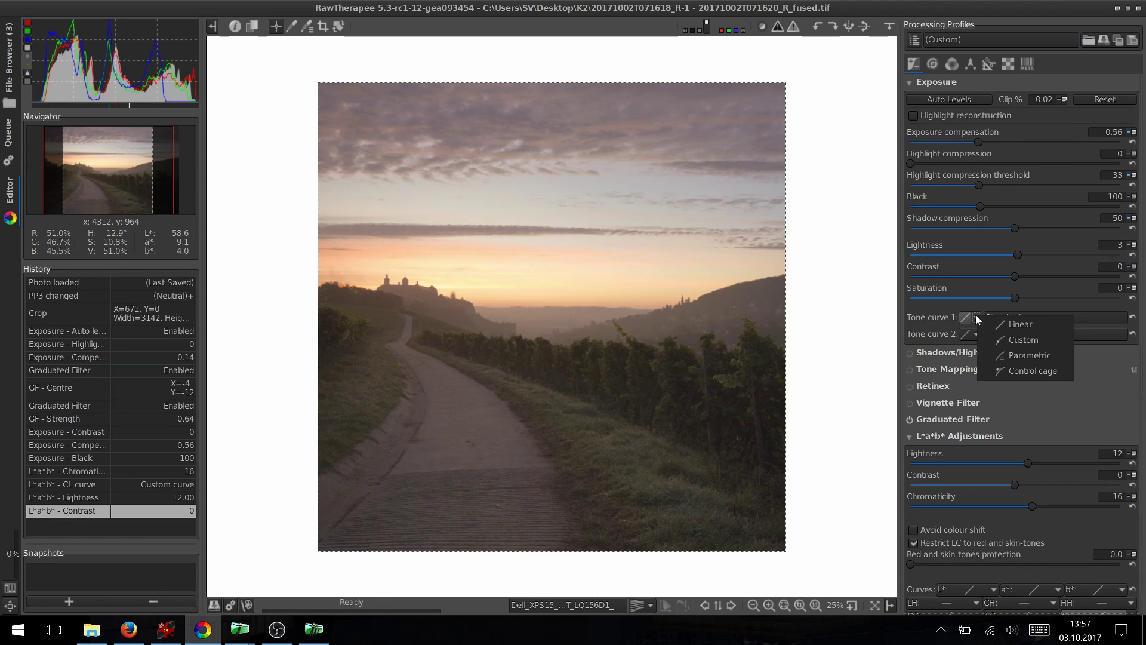
pyautogui.press('Escape')
pyautogui.click(1016, 371)
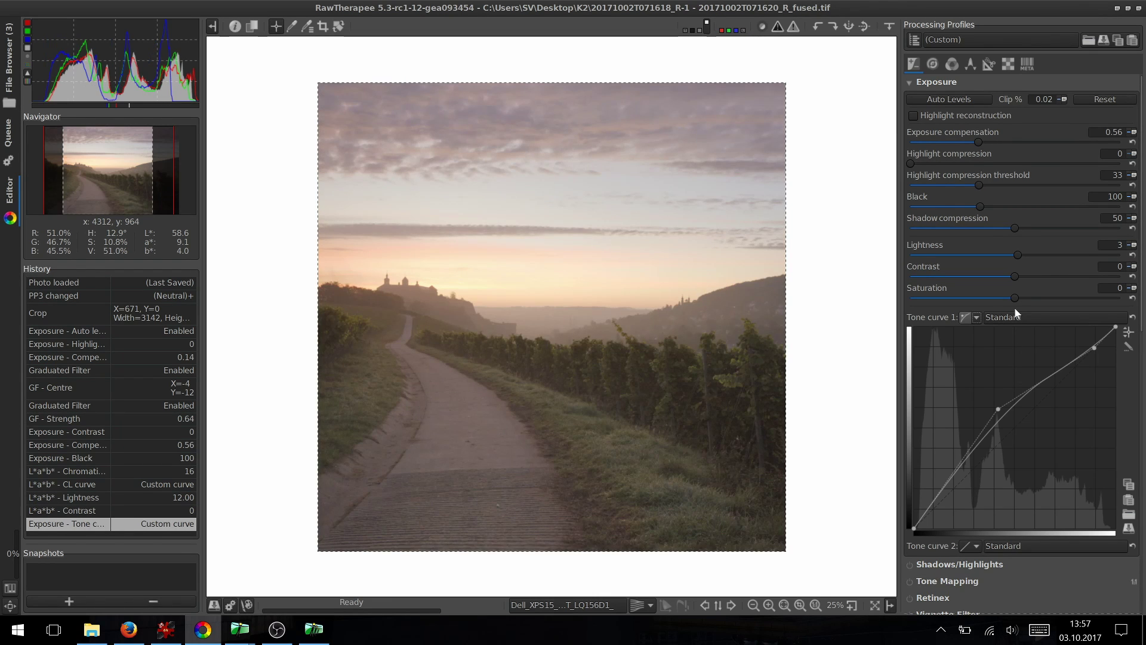
pyautogui.click(1133, 319)
pyautogui.click(1064, 315)
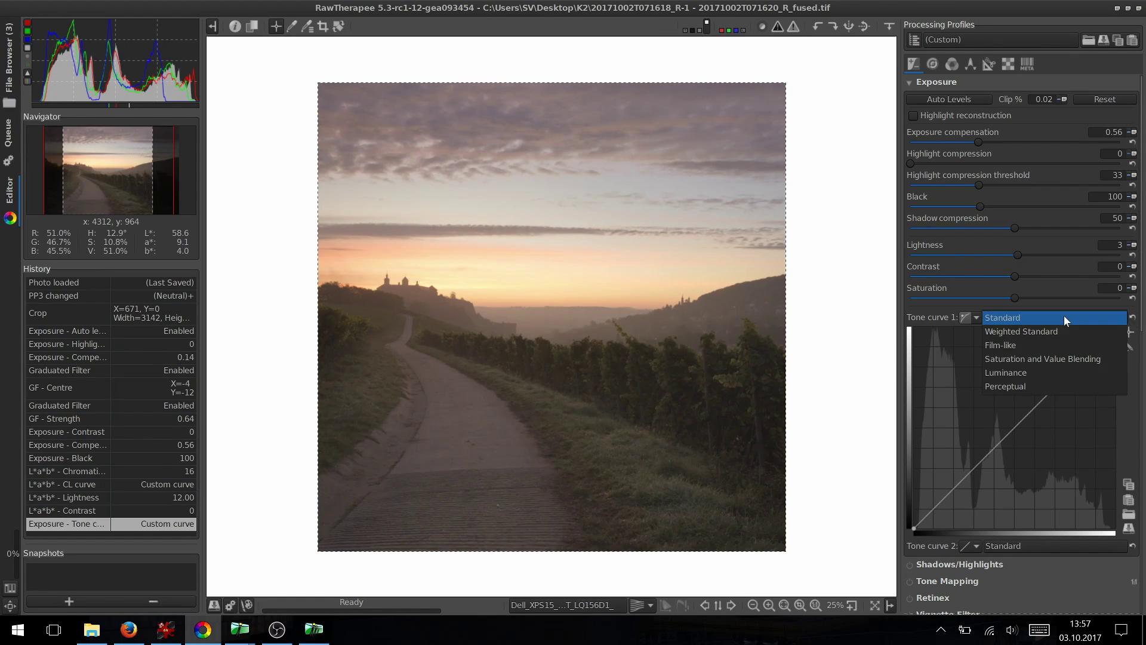
pyautogui.click(1005, 387)
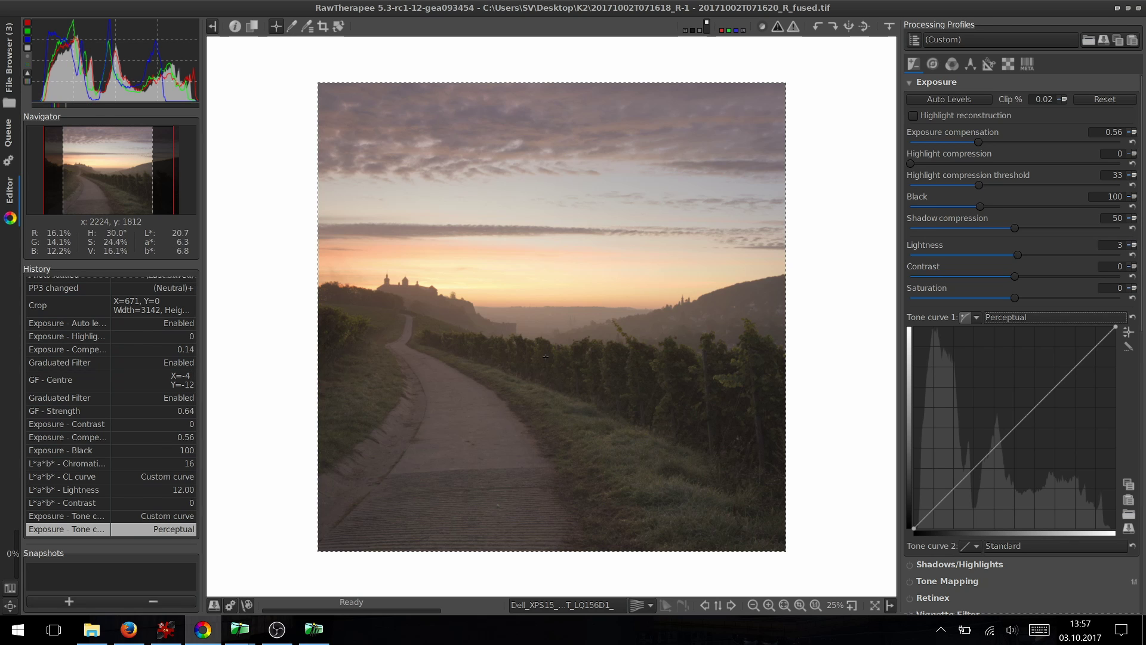
pyautogui.press('z')
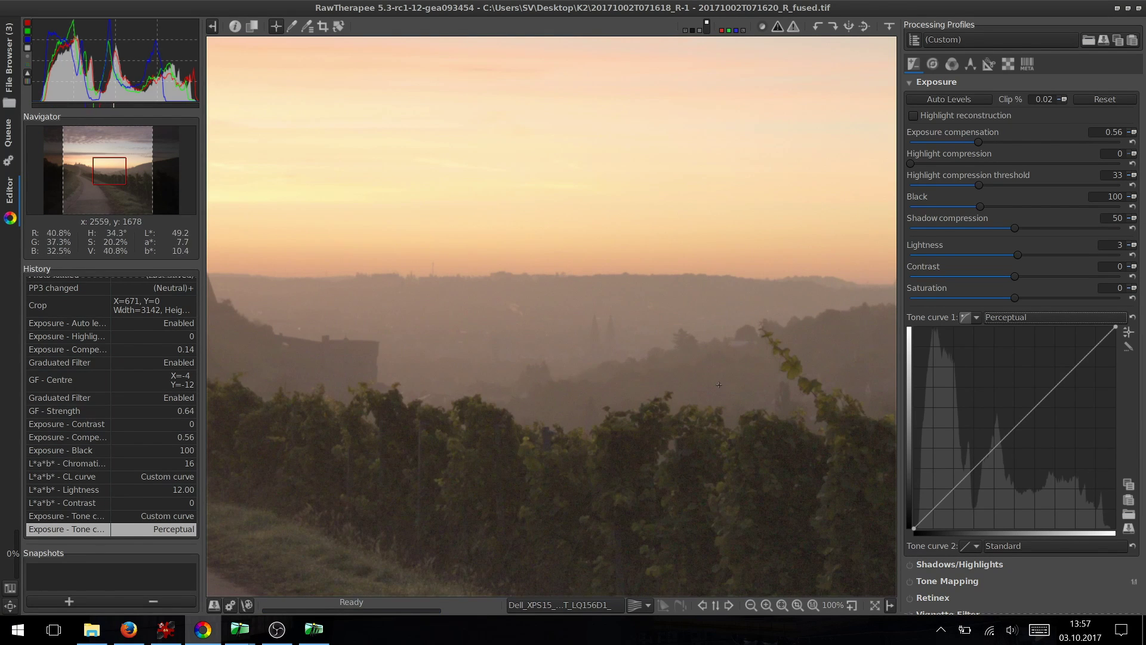
# - Pick two Tone curve 1 points from the image and lift one to brighten upper midtones
pyautogui.click(1129, 332)
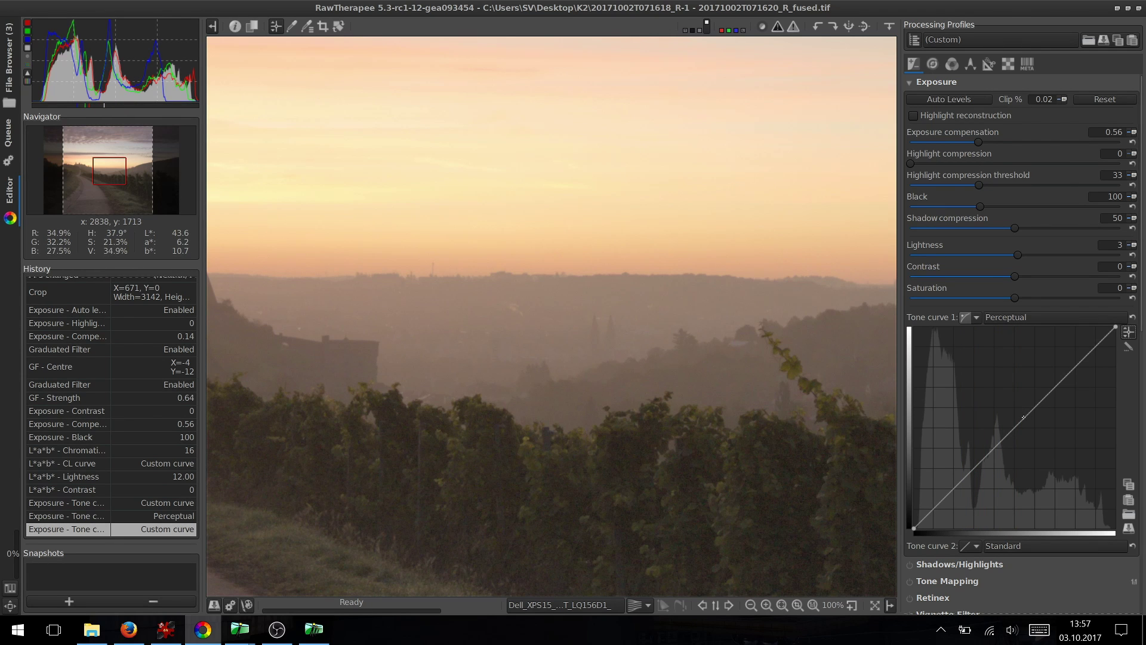
pyautogui.click(1022, 420)
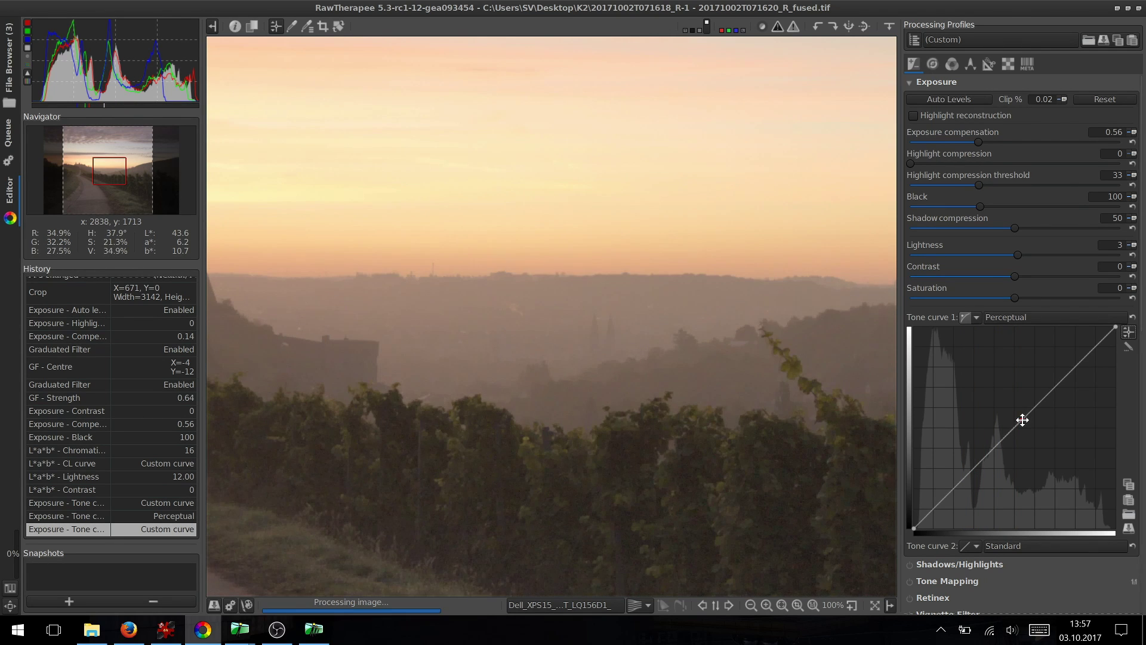
pyautogui.click(975, 470)
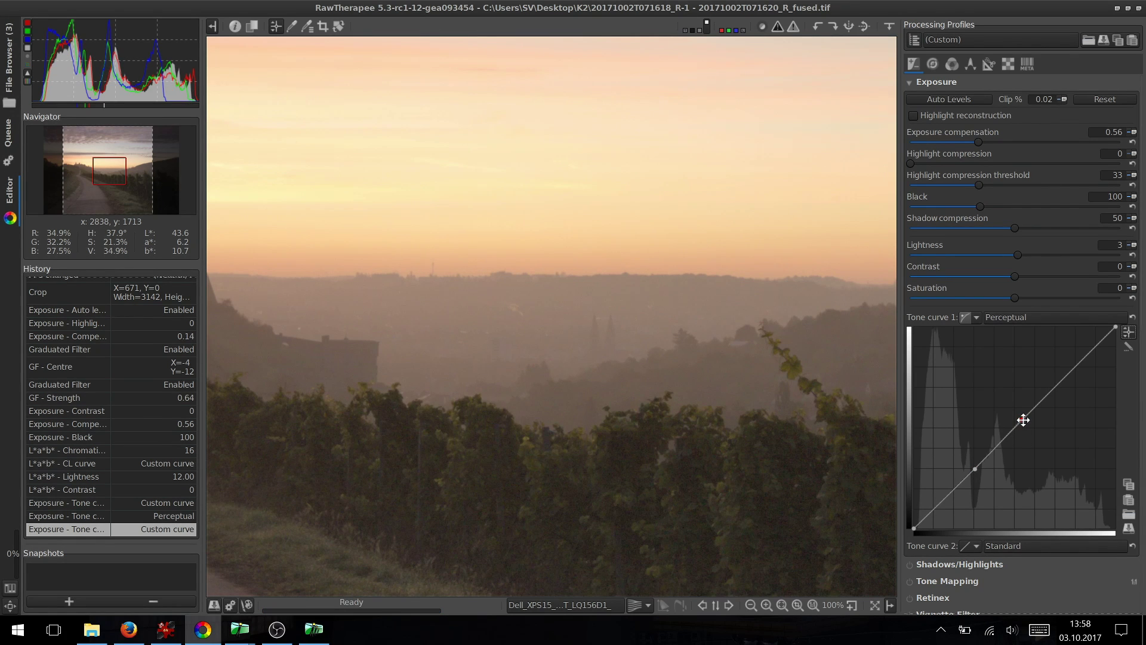
pyautogui.moveTo(1024, 422); pyautogui.dragTo(1025, 408)
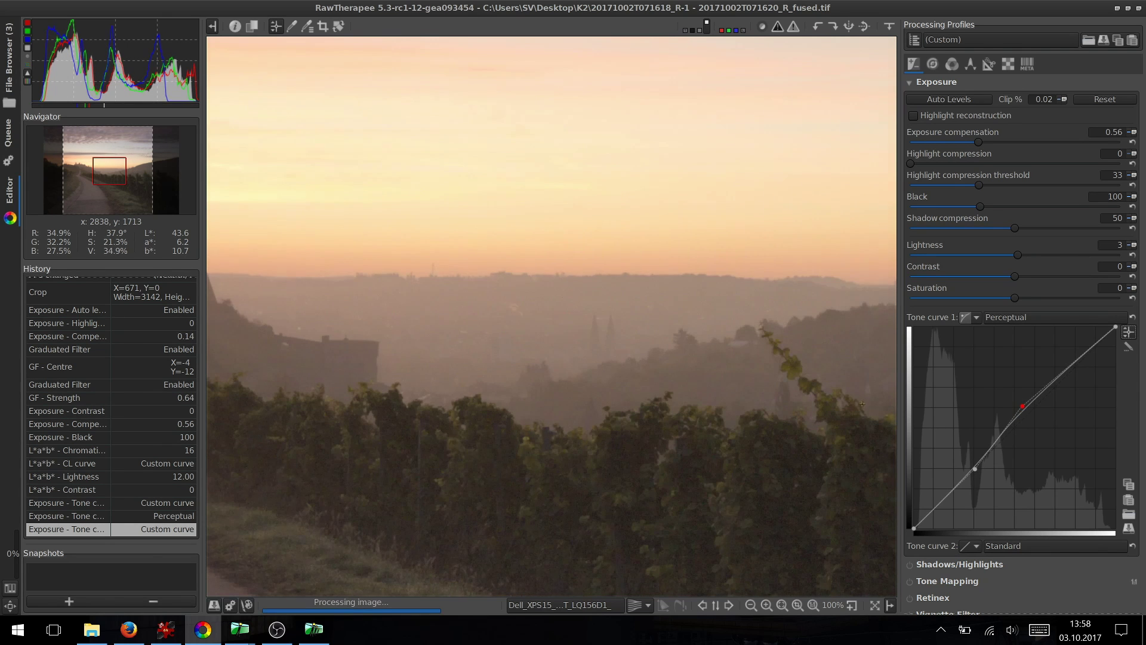
# - Compare against the straight-curve version in History and keep the edited Custom curve
pyautogui.click(148, 517)
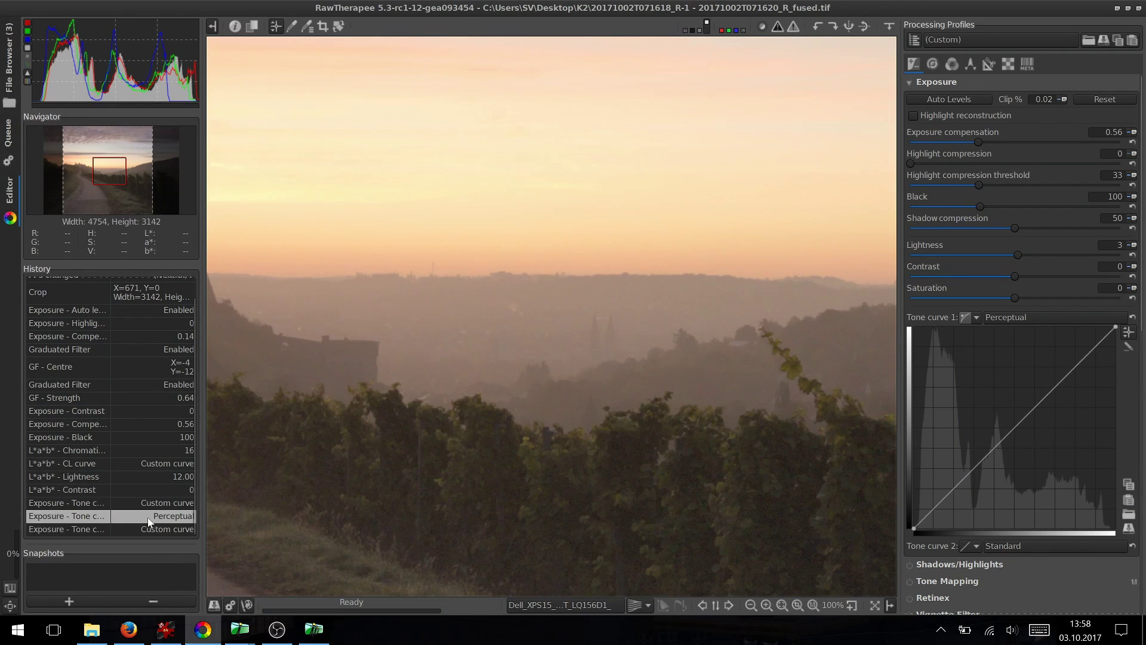
pyautogui.click(153, 530)
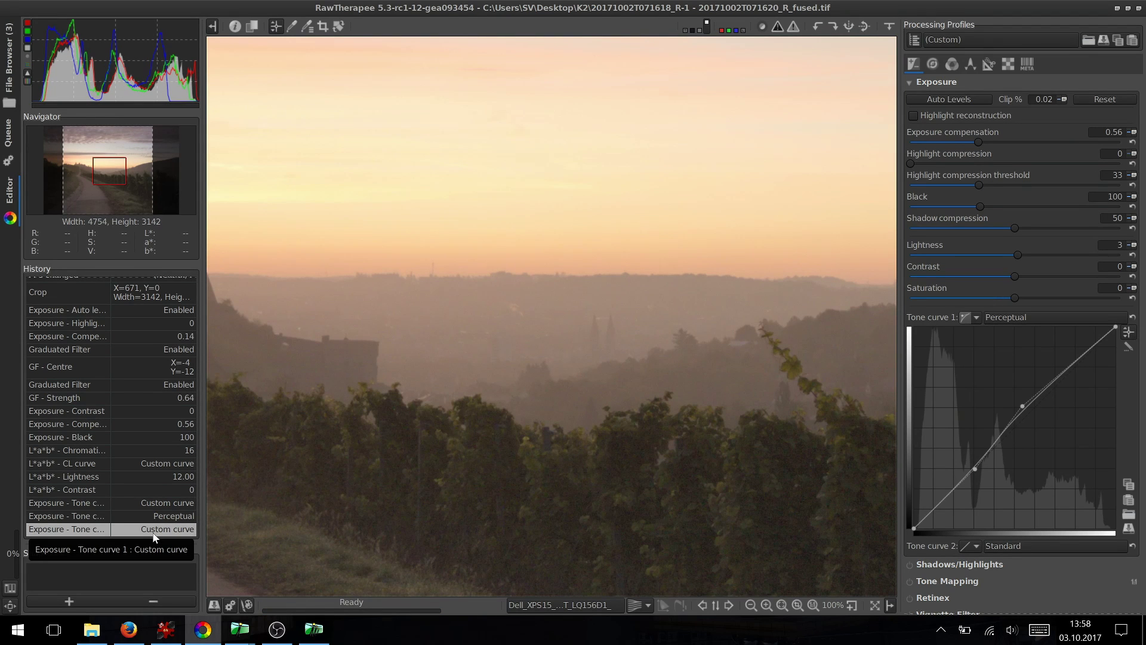
pyautogui.press('f')
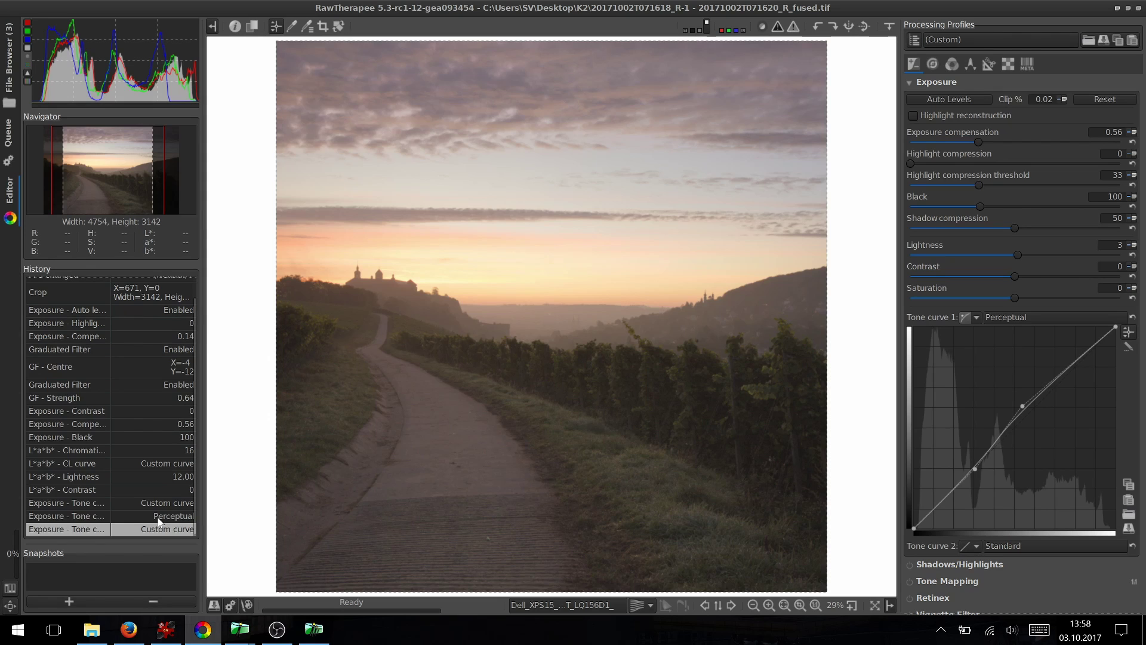
pyautogui.click(160, 517)
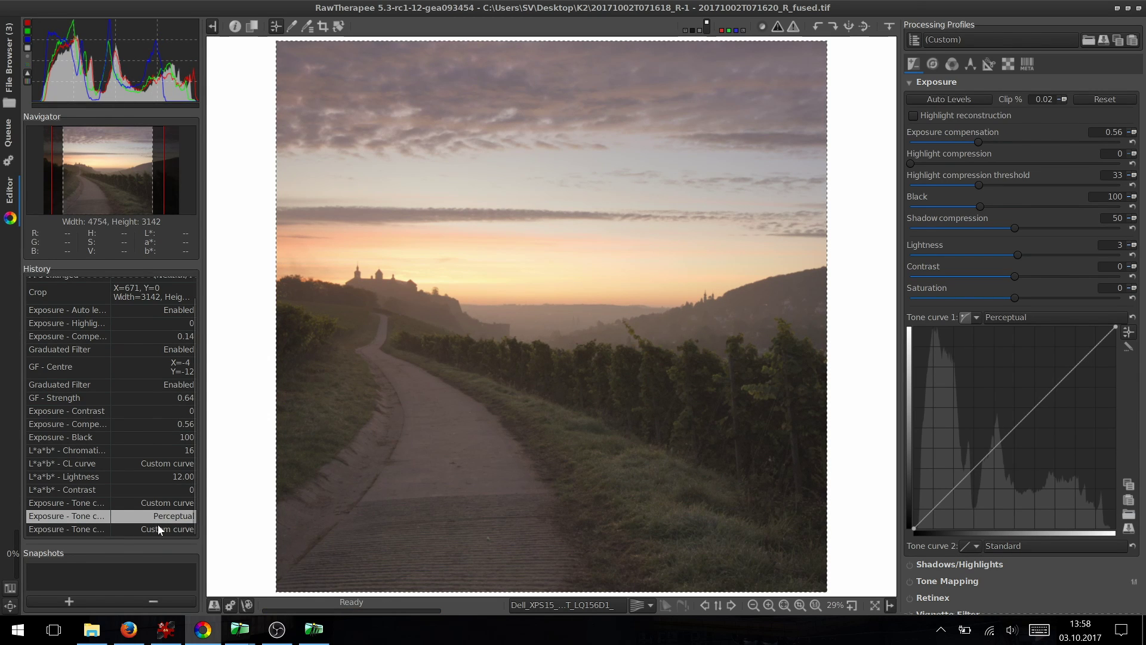
pyautogui.click(160, 529)
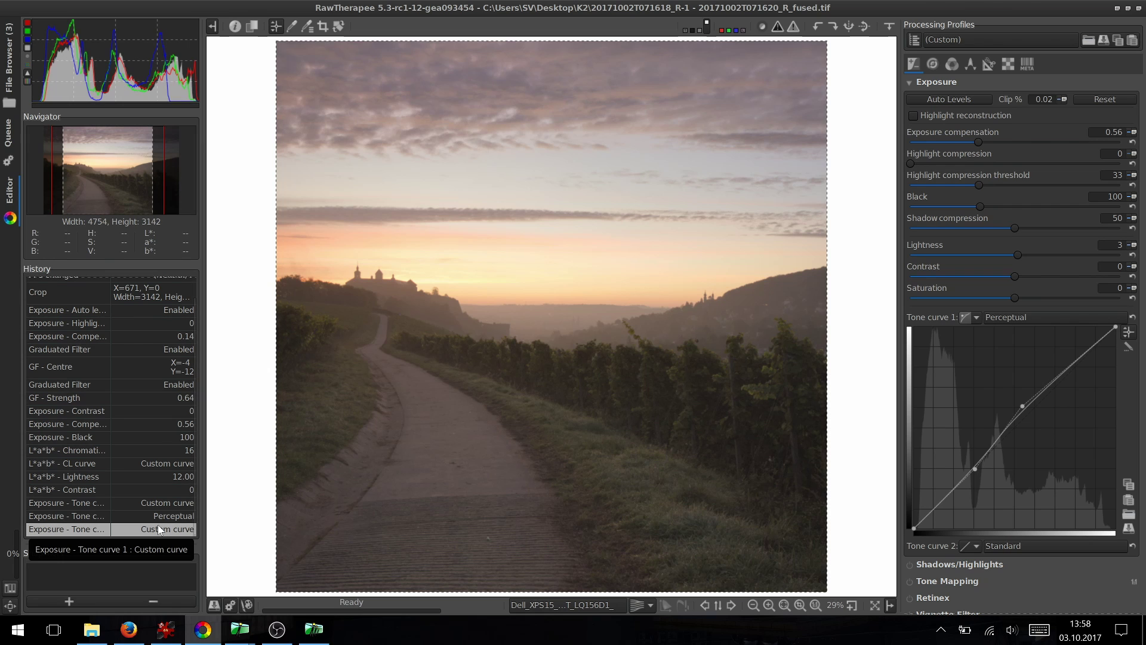
pyautogui.click(160, 517)
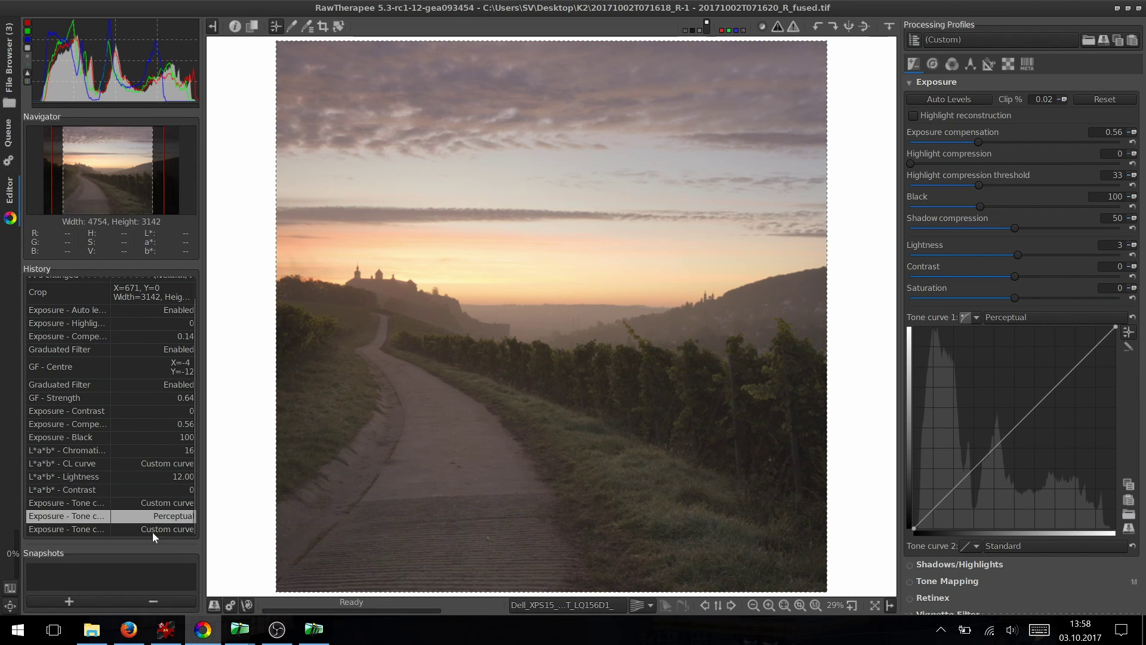
pyautogui.click(152, 532)
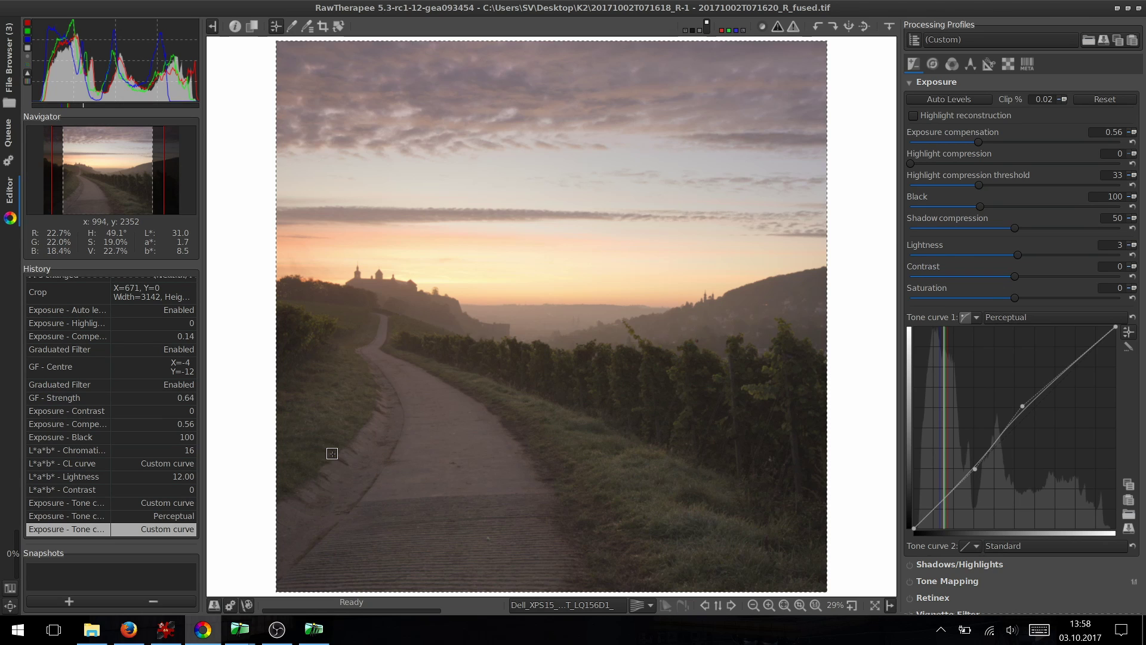
# - In the Detail tab, enable Contrast by Detail Levels and set level 2 to 1.26
pyautogui.press('z')
pyautogui.hotkey('alt', 'd')
pyautogui.click(931, 149)
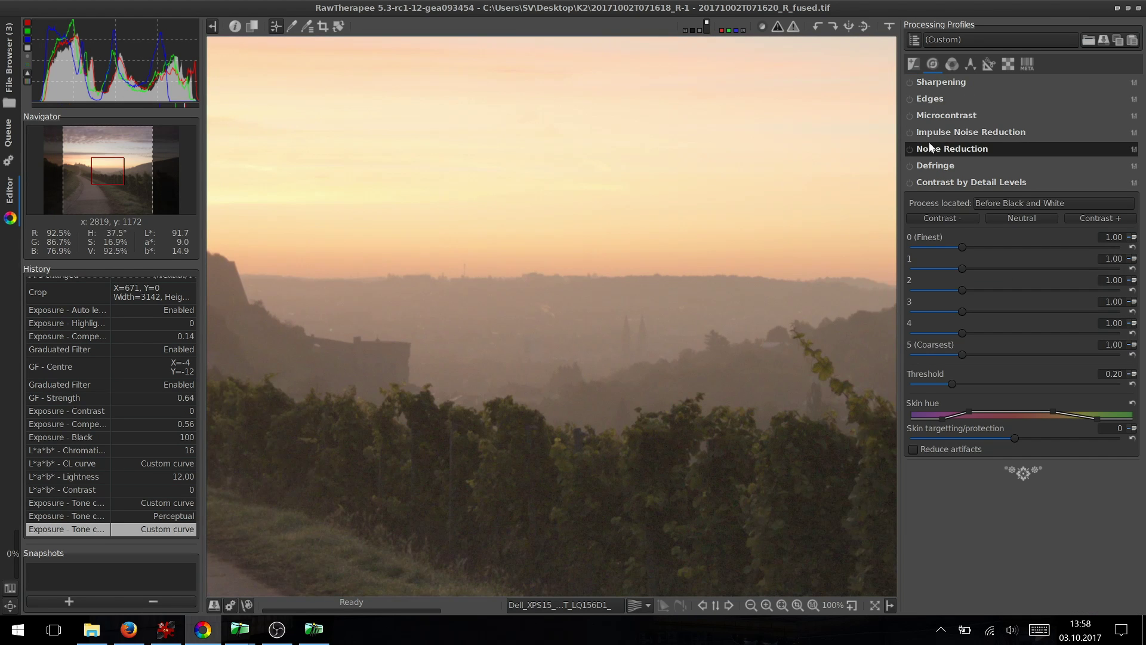
pyautogui.click(909, 183)
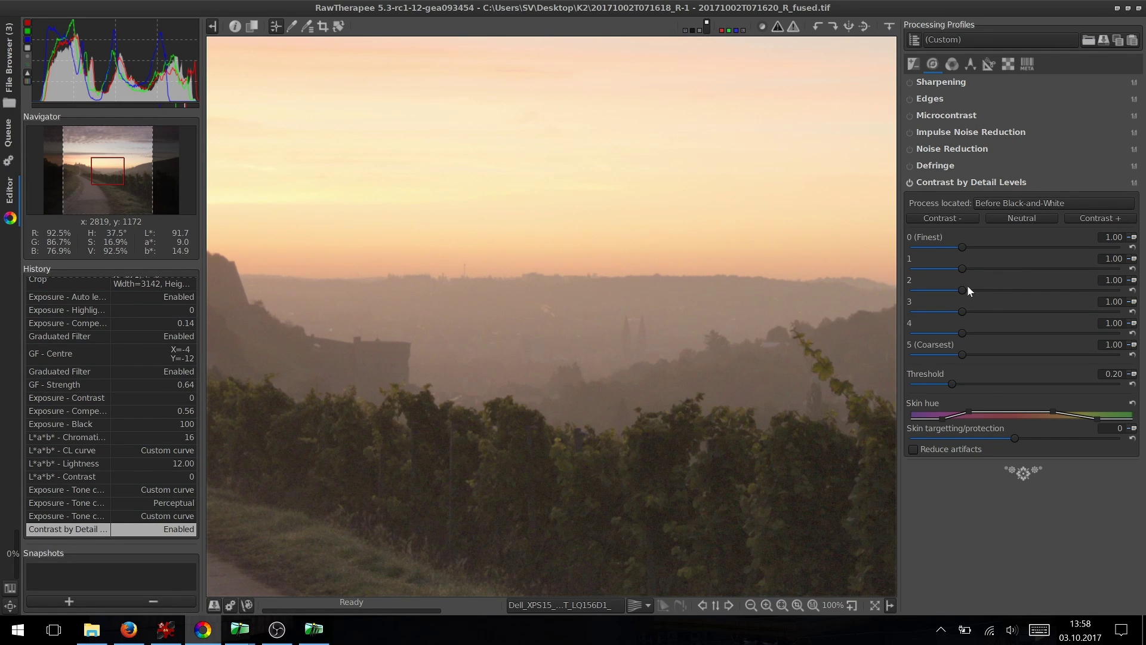
pyautogui.click(1022, 268)
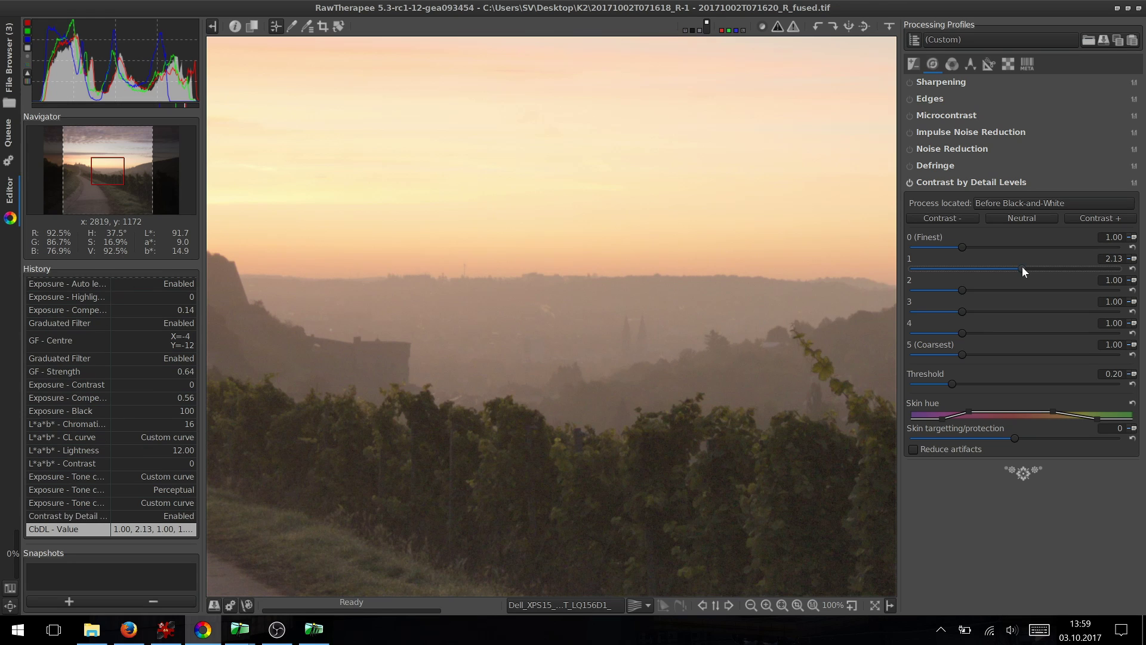
pyautogui.click(1133, 269)
pyautogui.click(1109, 291)
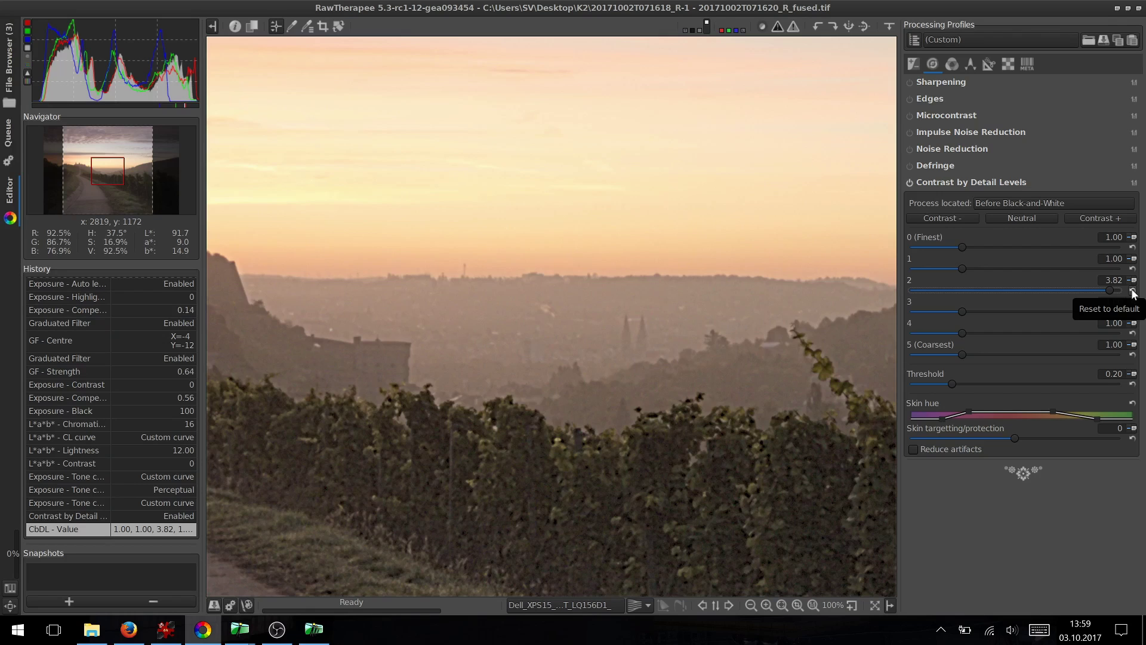
pyautogui.click(1132, 291)
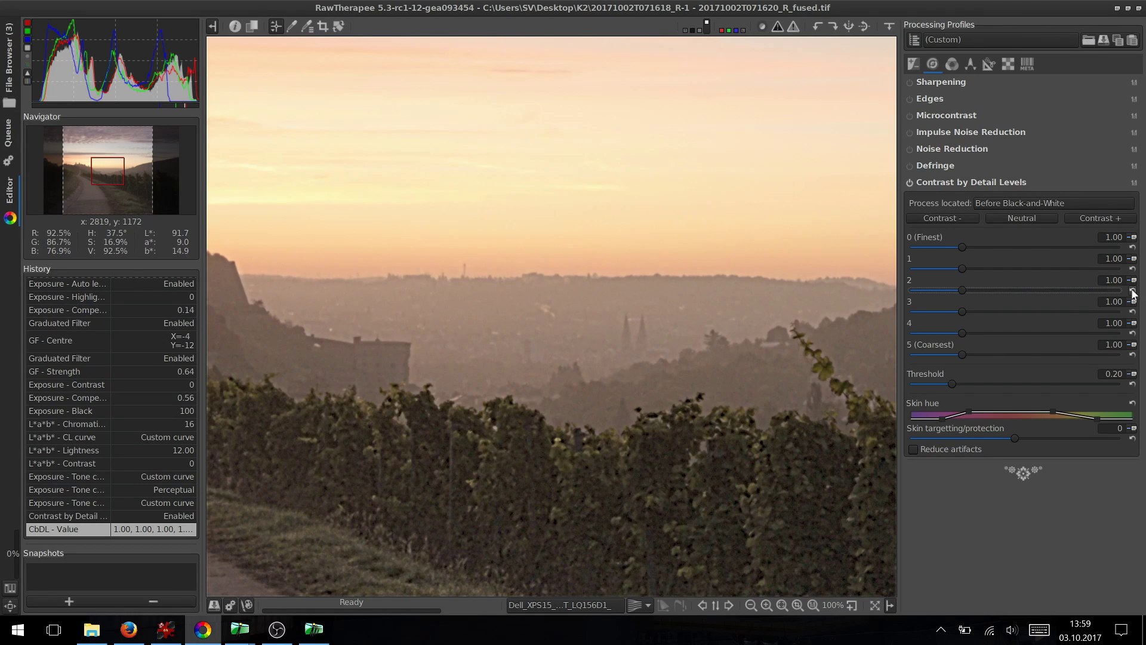
pyautogui.click(977, 290)
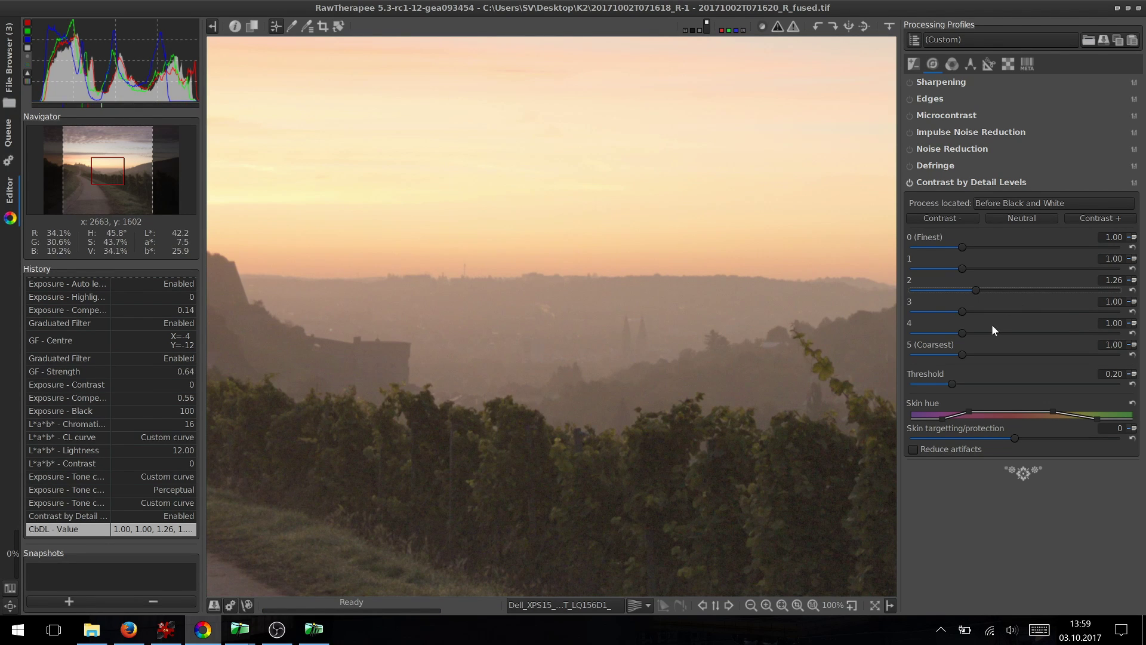
# - Set Contrast by Detail Levels level 4 to 1.17 and level 5 to 1.27
pyautogui.press('-')
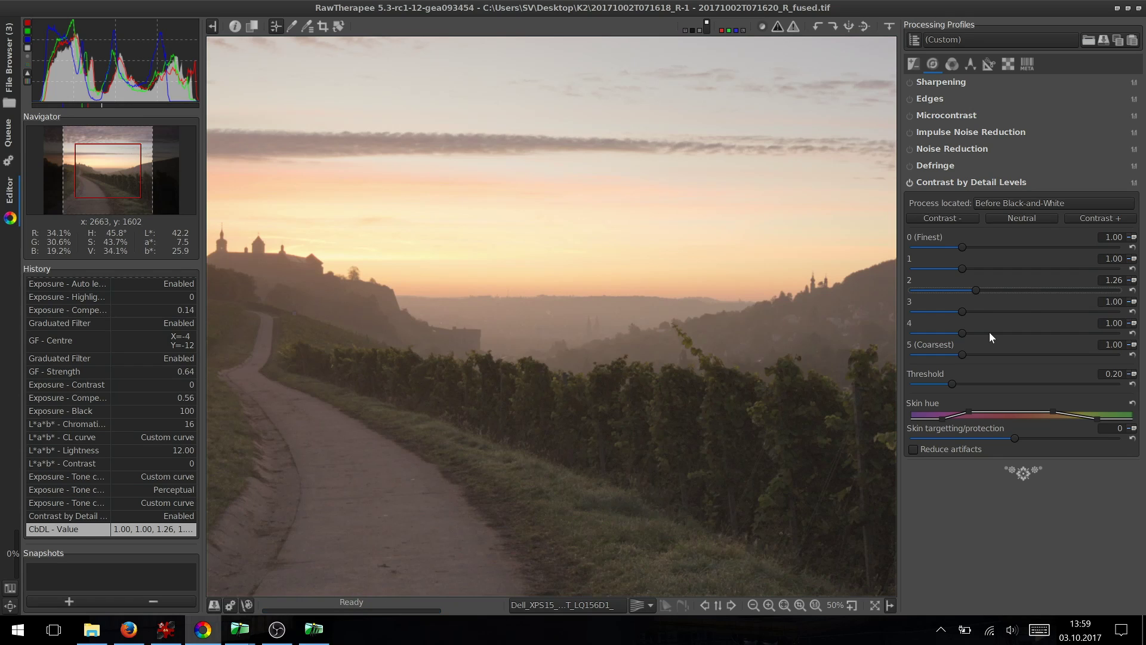
pyautogui.click(1026, 336)
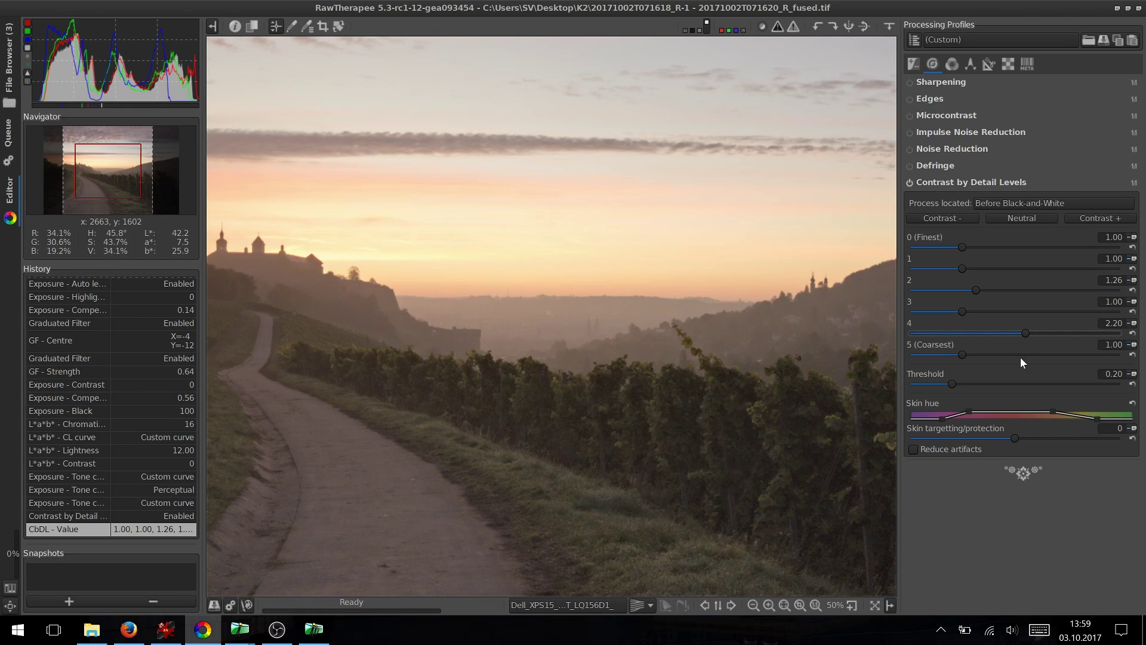
pyautogui.click(1133, 335)
pyautogui.click(1031, 354)
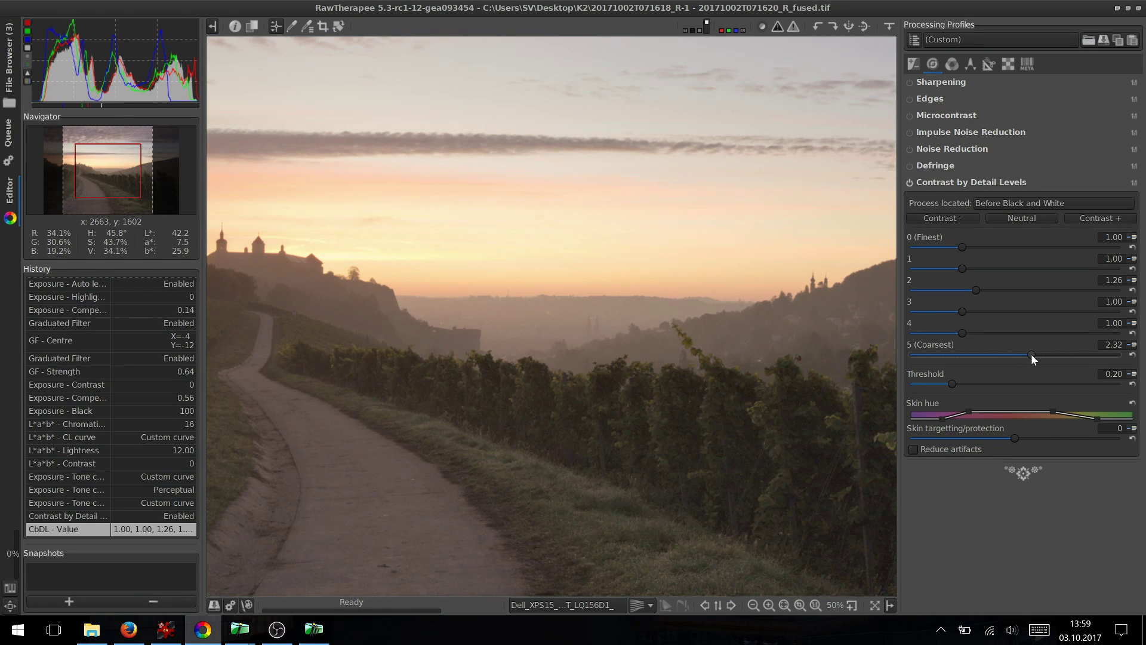
pyautogui.click(1133, 355)
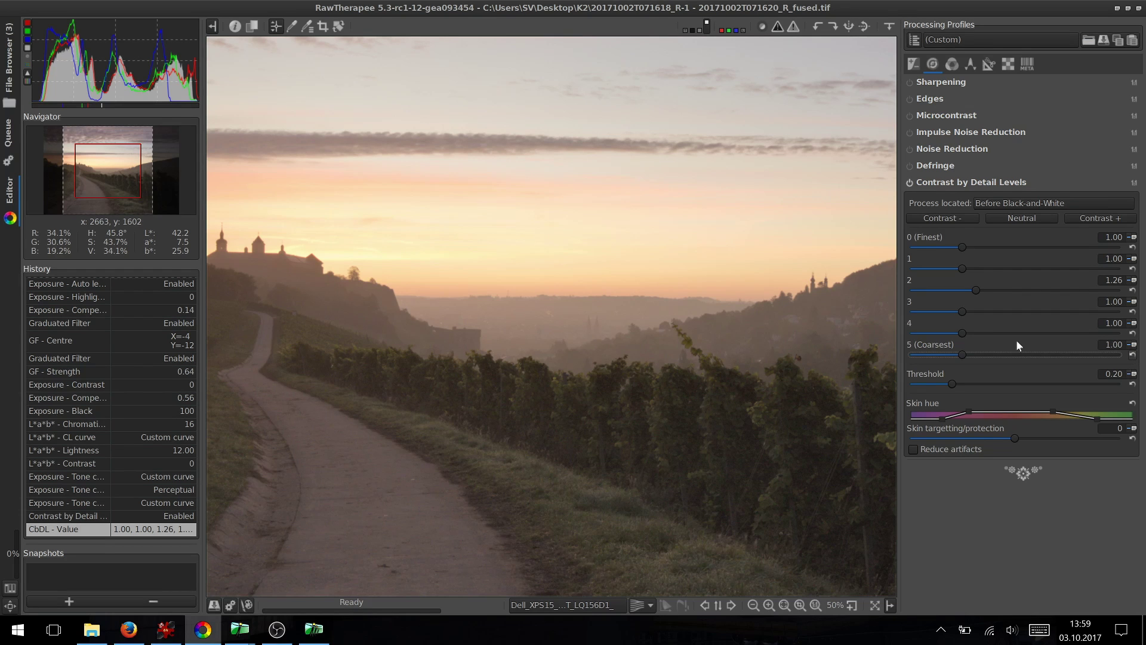
pyautogui.click(972, 332)
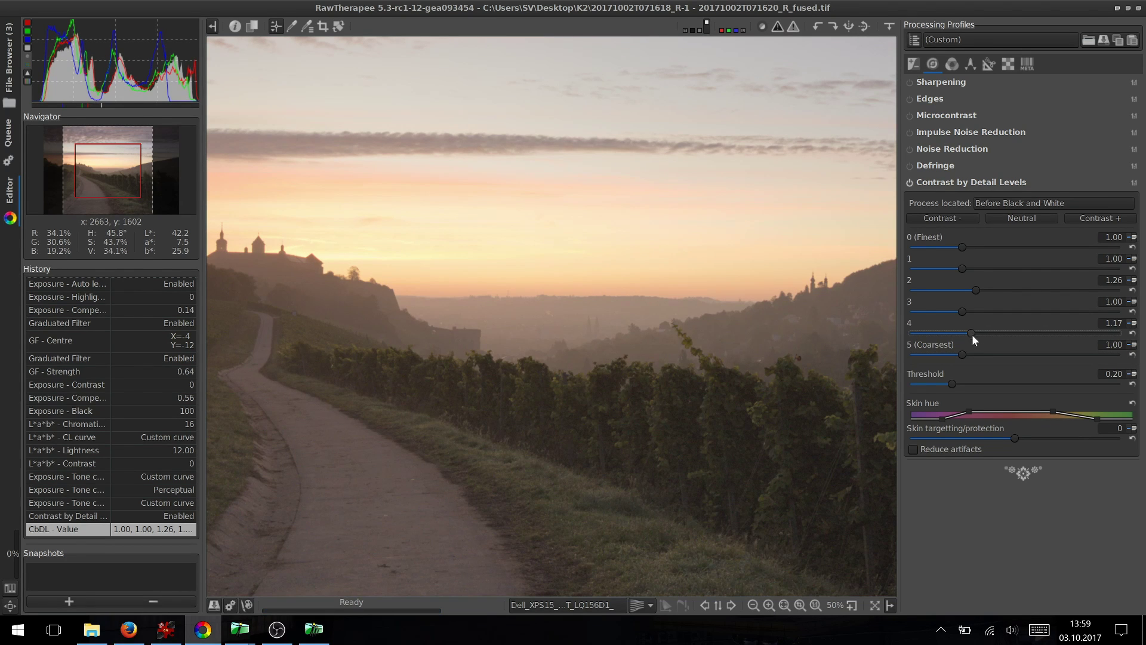
pyautogui.click(977, 353)
# - Toggle Contrast by Detail Levels off and on to compare, leaving it enabled
pyautogui.click(910, 183)
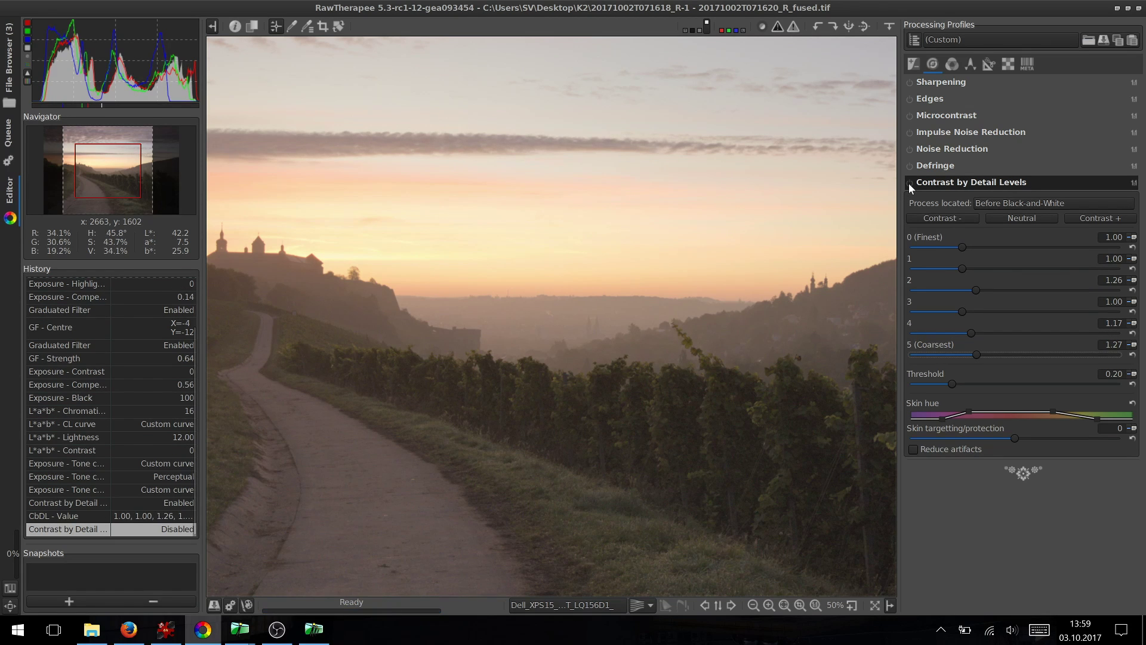
pyautogui.click(909, 184)
pyautogui.click(908, 184)
pyautogui.click(908, 184)
# - Save the processed image under the file name 'Final'
pyautogui.press('f')
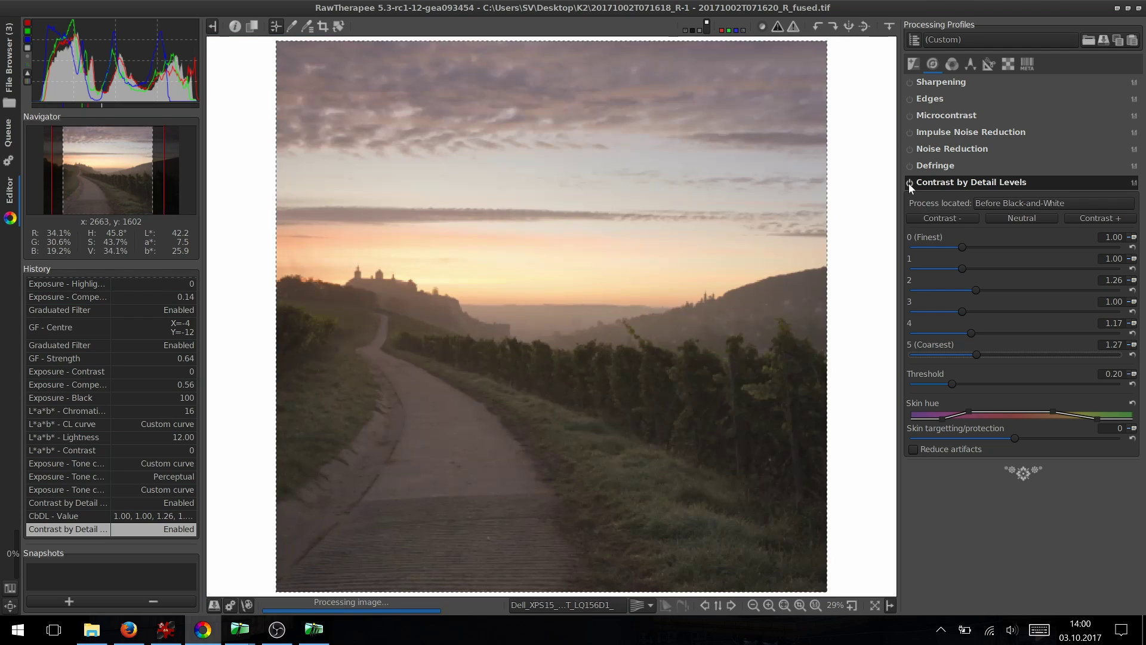
pyautogui.hotkey('ctrl', 's')
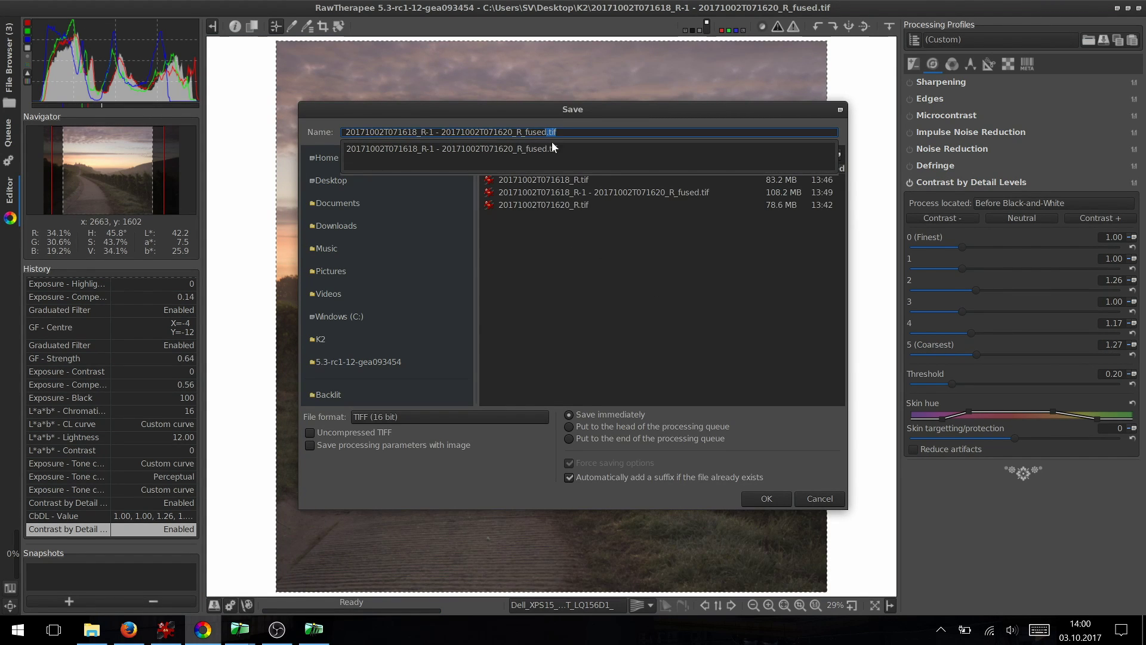
pyautogui.hotkey('ctrl', 'a')
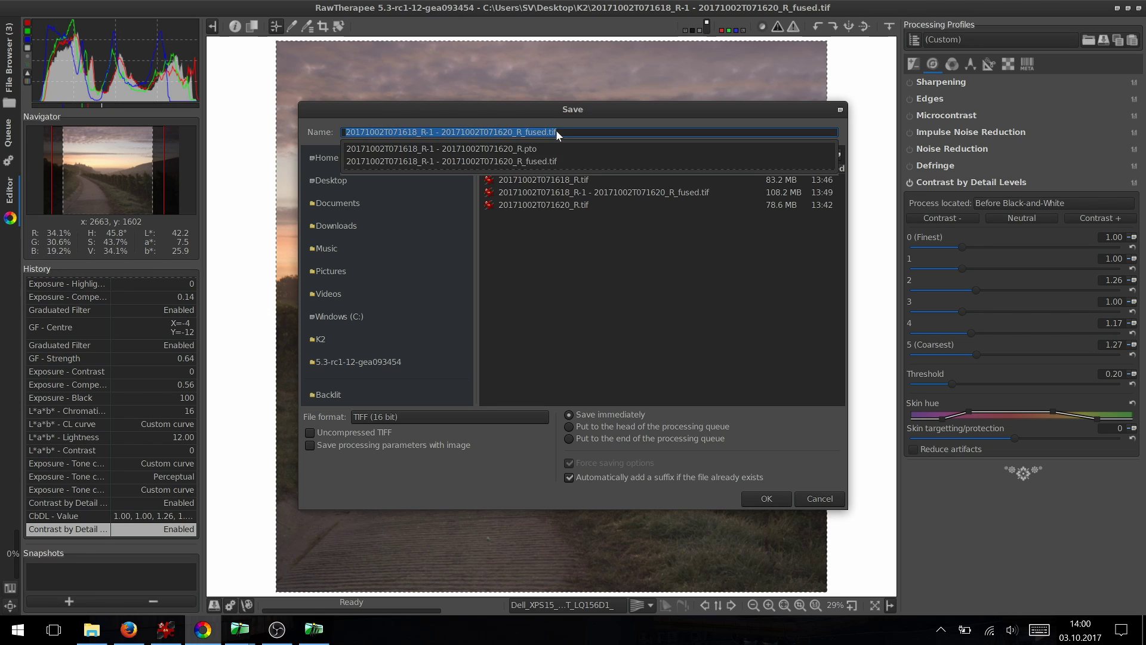
pyautogui.write('Final')
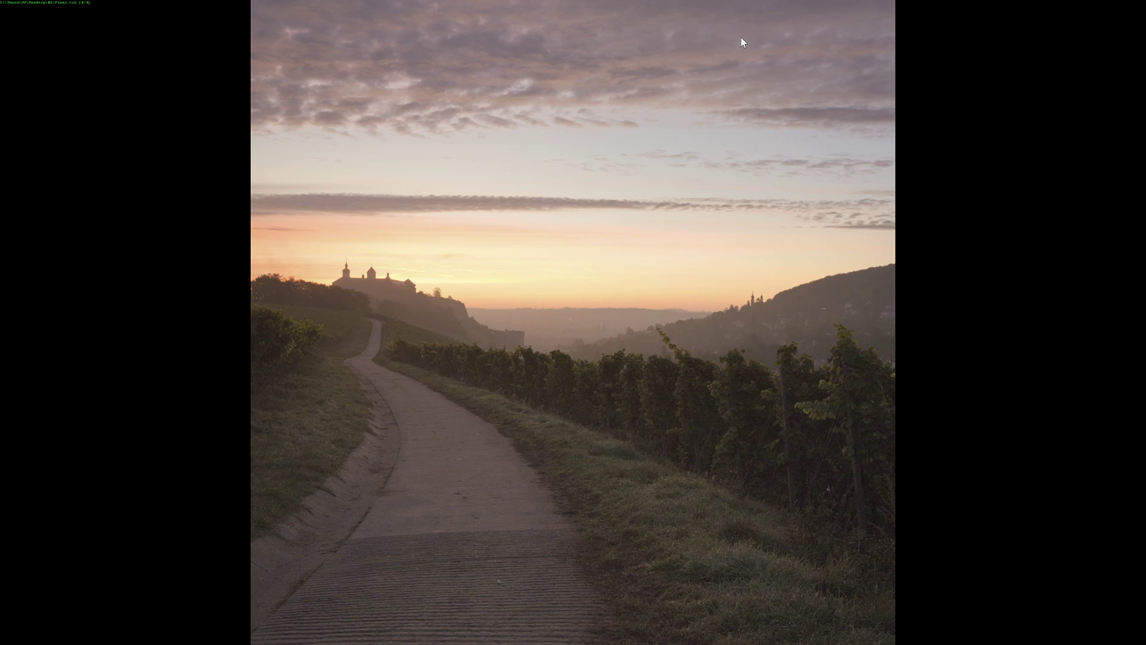
# - Leave the full-screen review of Final.tif
pyautogui.press('Return')
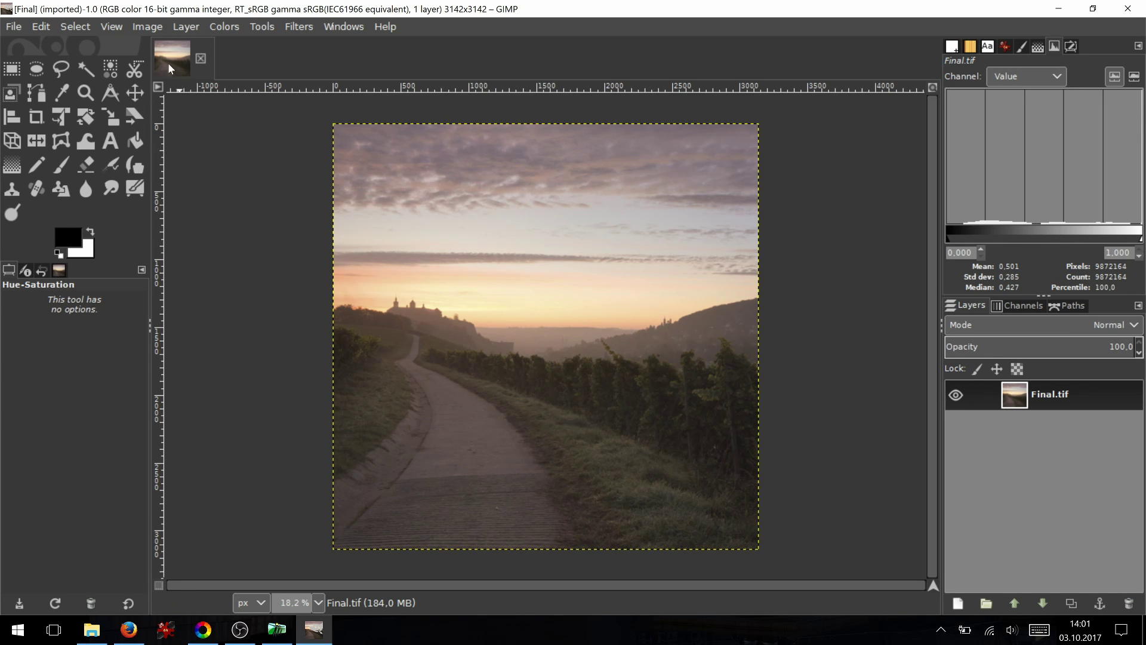
# - Resize the canvas to 115% with linked width and height, giving 3613 × 3613 px
pyautogui.click(113, 28)
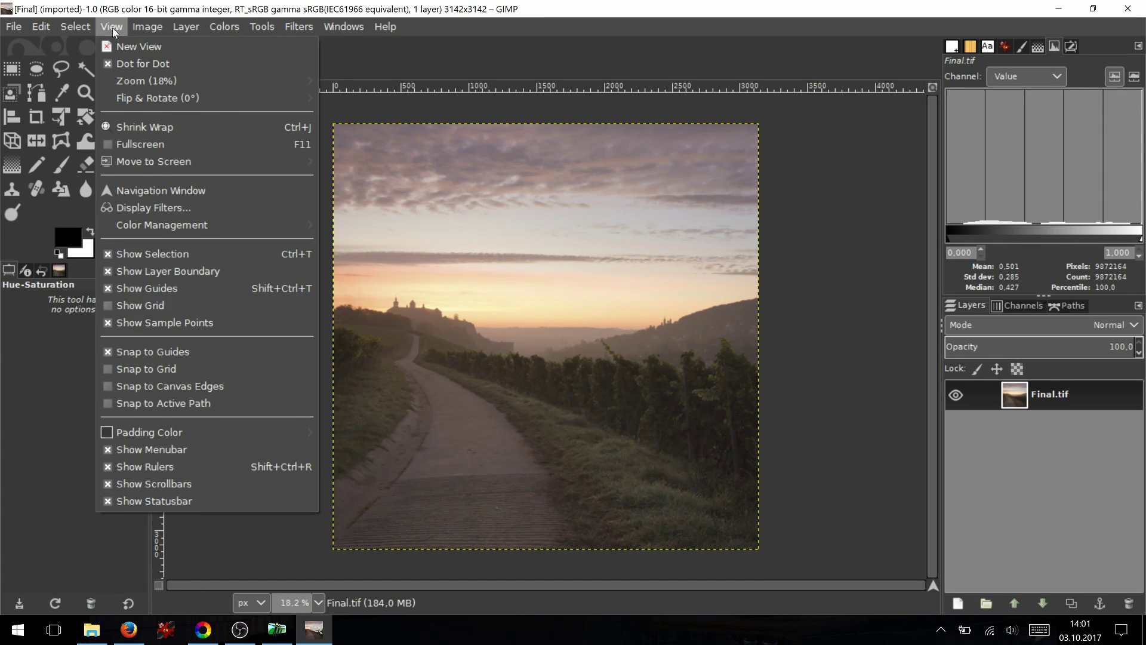
pyautogui.moveTo(143, 28)
pyautogui.click(187, 158)
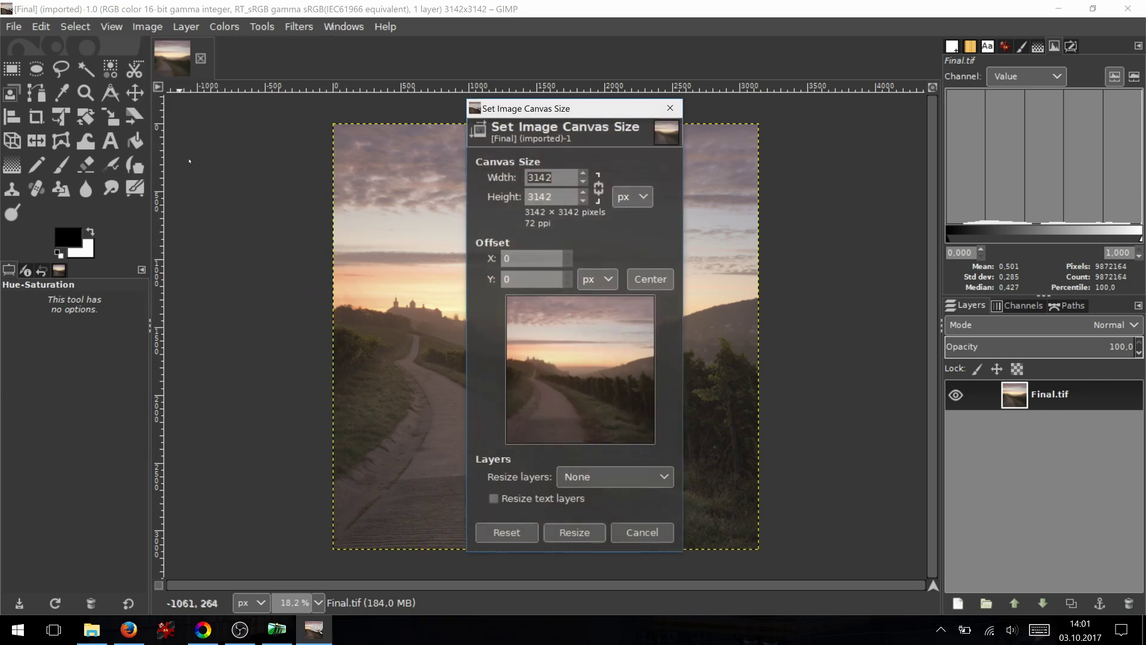
pyautogui.click(633, 196)
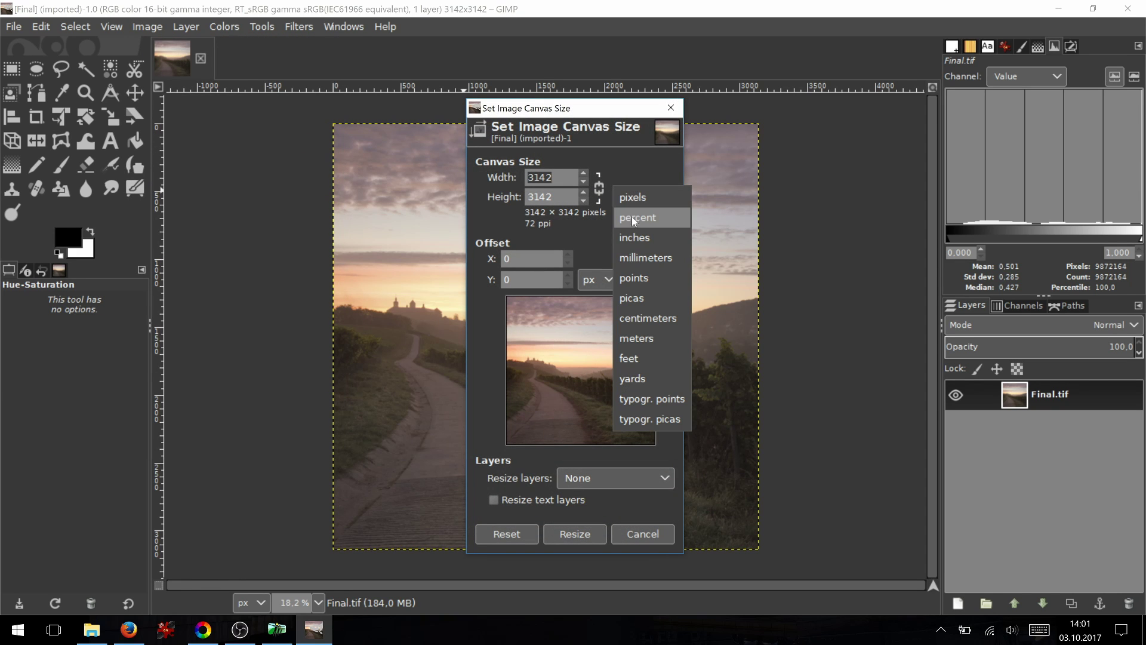
pyautogui.click(635, 218)
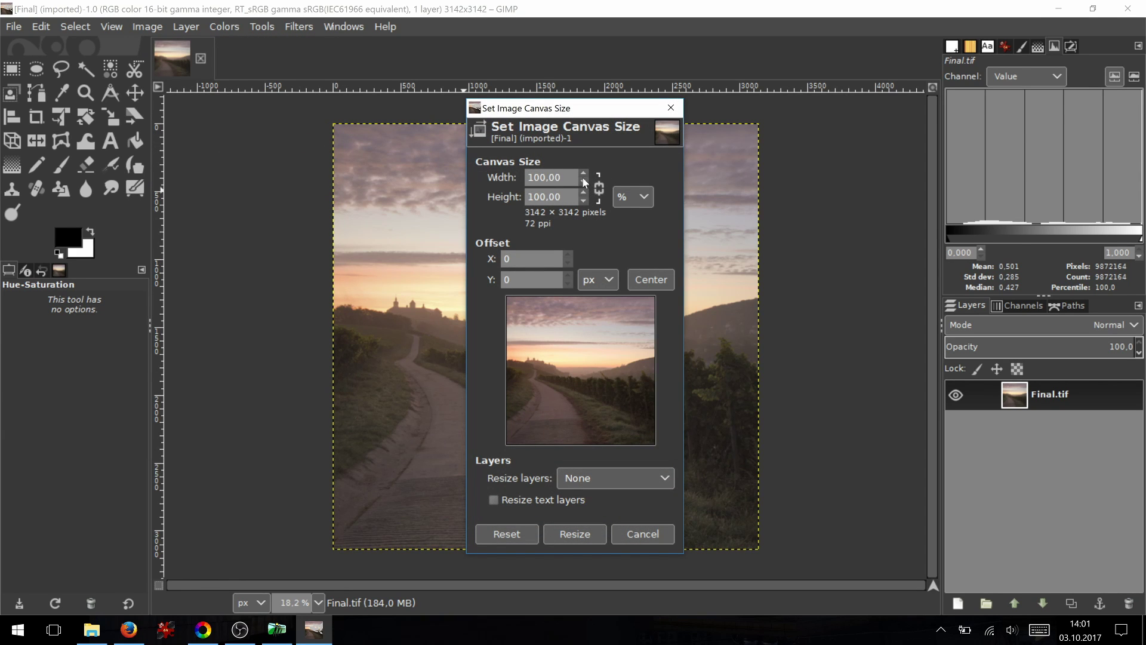
pyautogui.click(598, 190)
pyautogui.tripleClick(549, 177)
pyautogui.write('115')
pyautogui.press('Return')
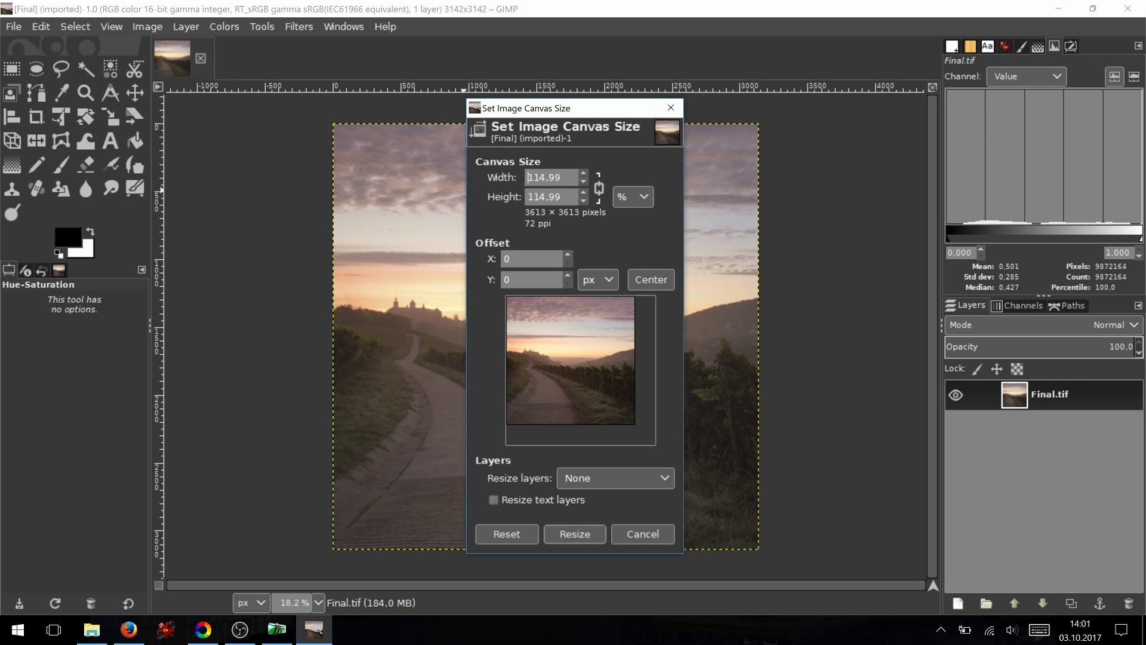
pyautogui.click(574, 533)
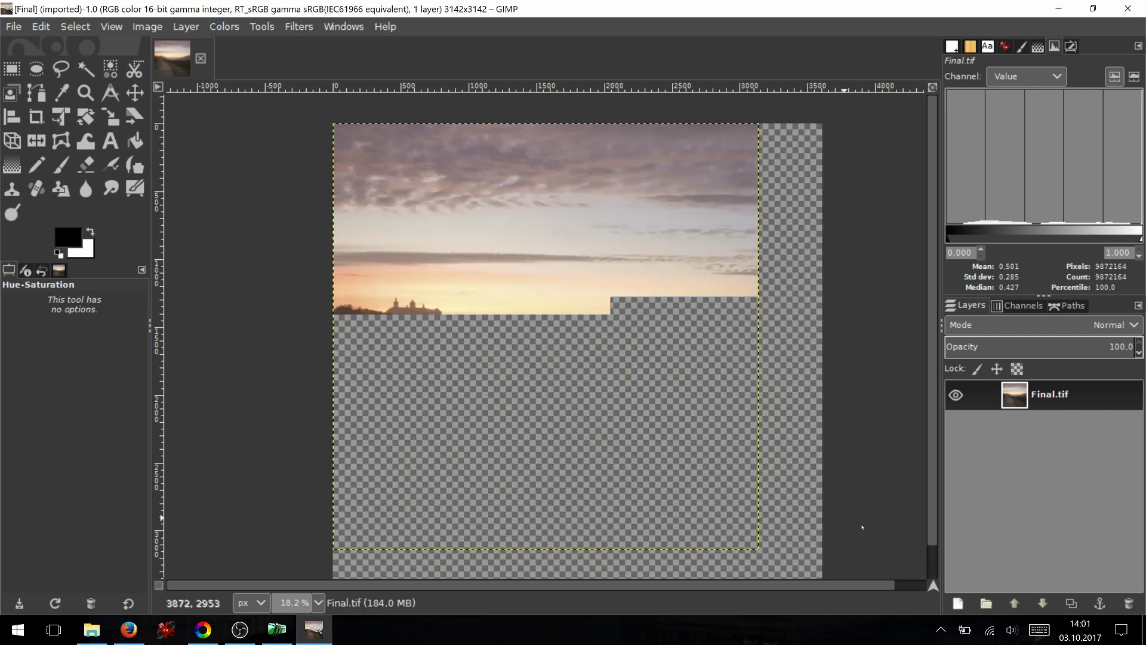
# - Add a new layer, bucket-fill it white, move it beneath Final.tif, then reselect Final.tif
pyautogui.click(958, 604)
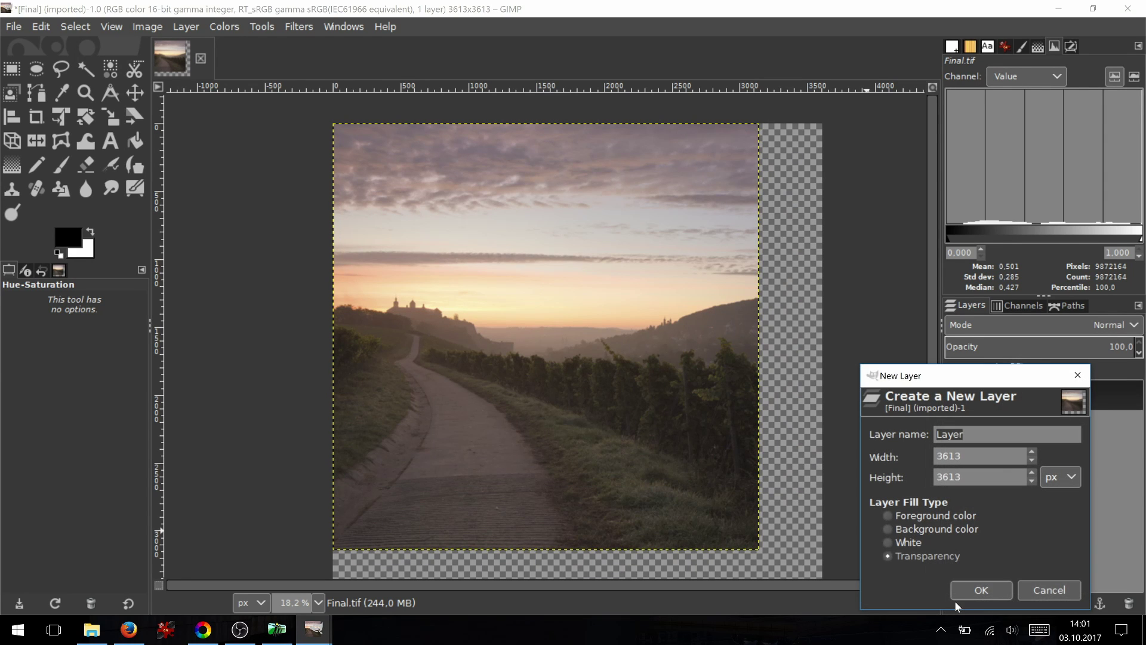
pyautogui.click(972, 595)
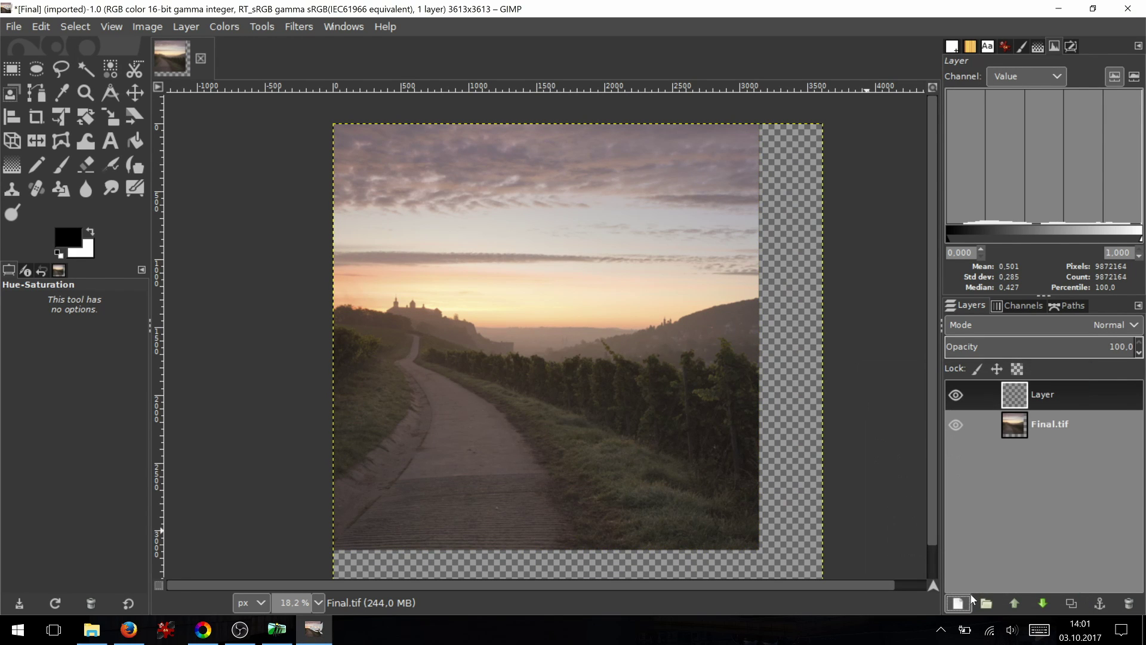
pyautogui.press('x')
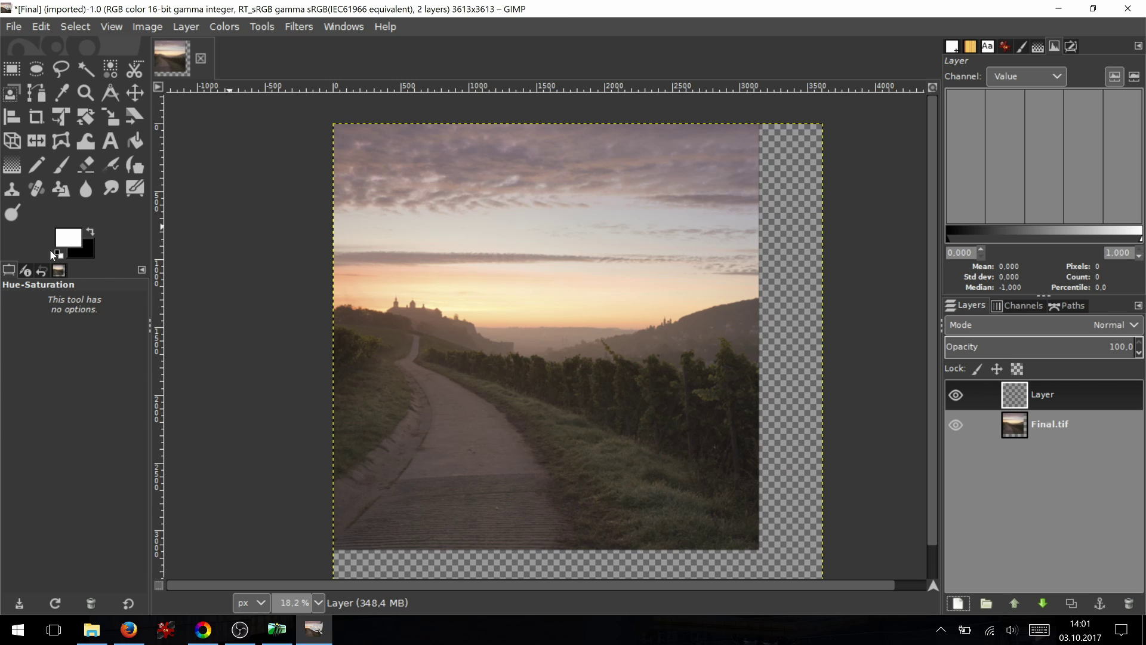
pyautogui.click(136, 149)
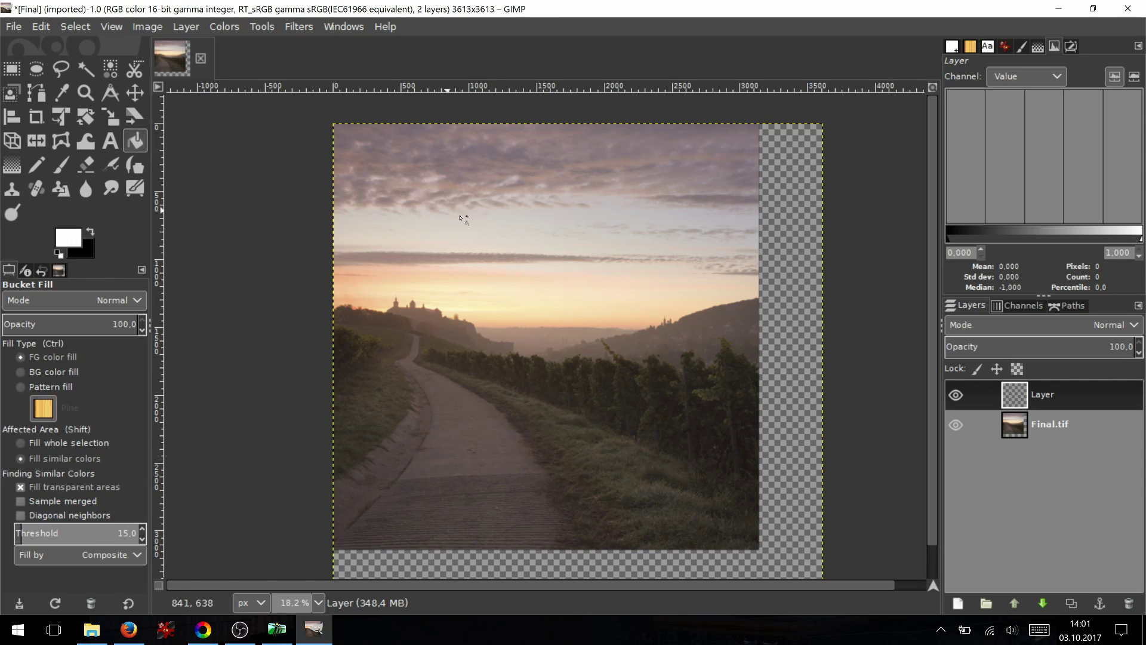
pyautogui.click(750, 258)
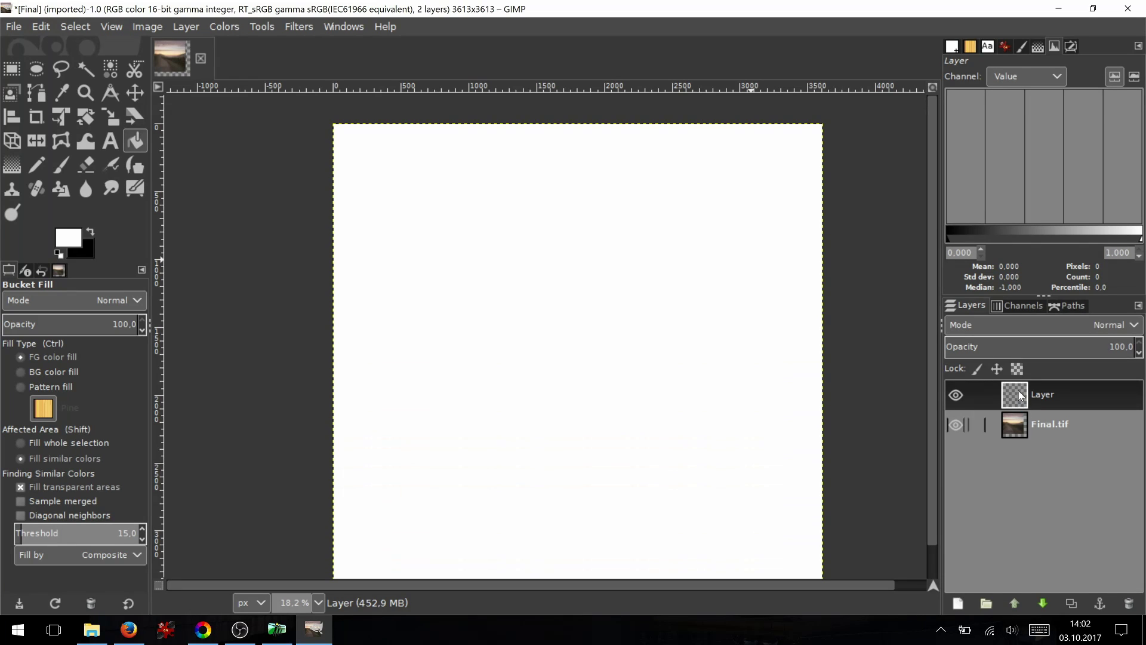
pyautogui.moveTo(1021, 397); pyautogui.dragTo(1027, 439)
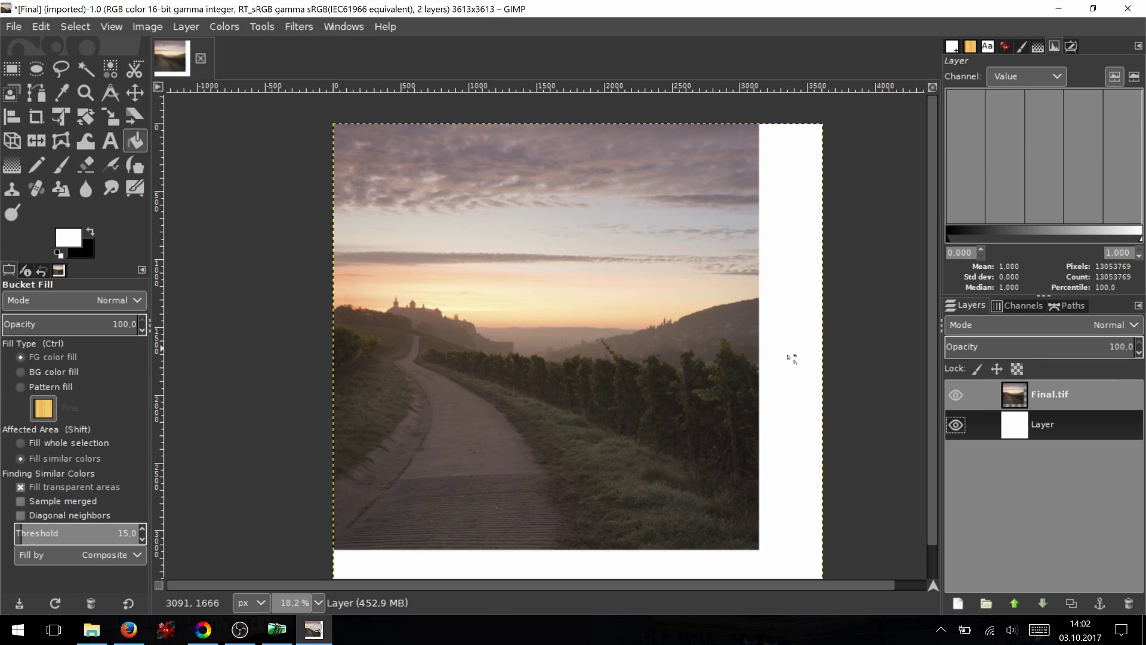
pyautogui.click(1009, 399)
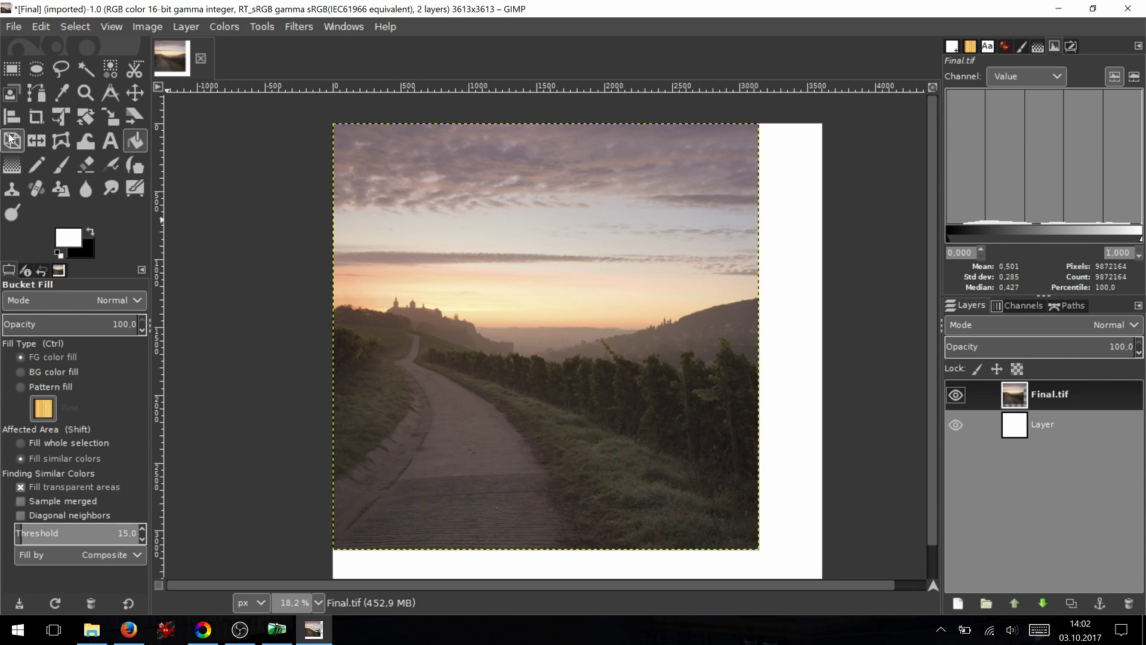
# - Align the Final.tif layer to the canvas centre horizontally and vertically, then fit the image in the window
pyautogui.click(10, 118)
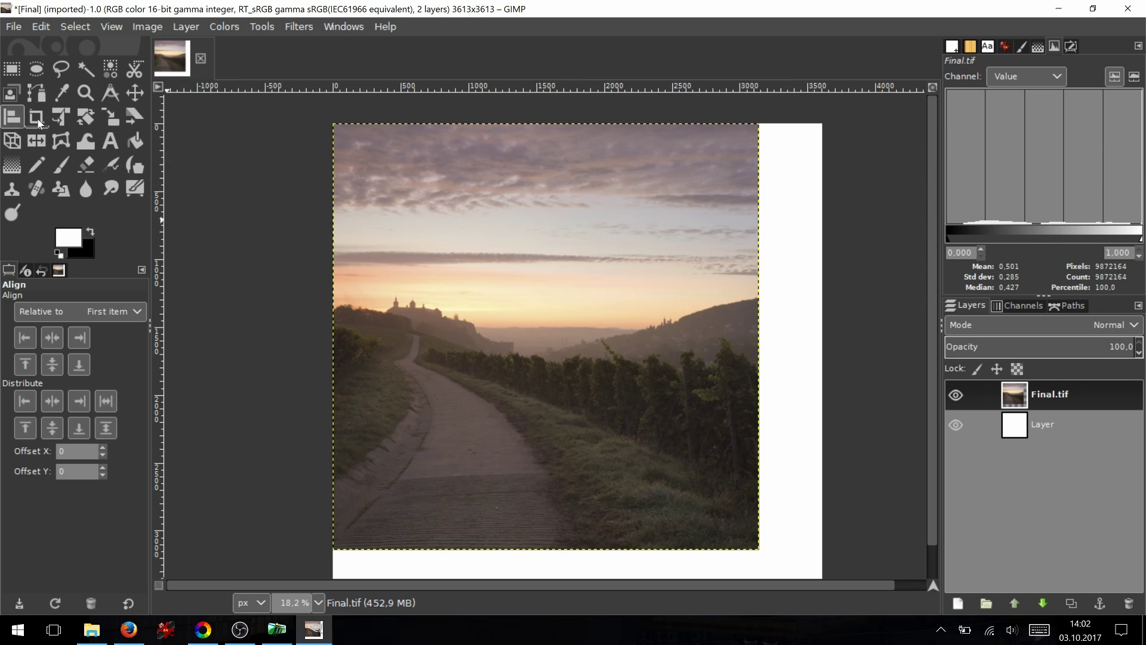
pyautogui.click(445, 241)
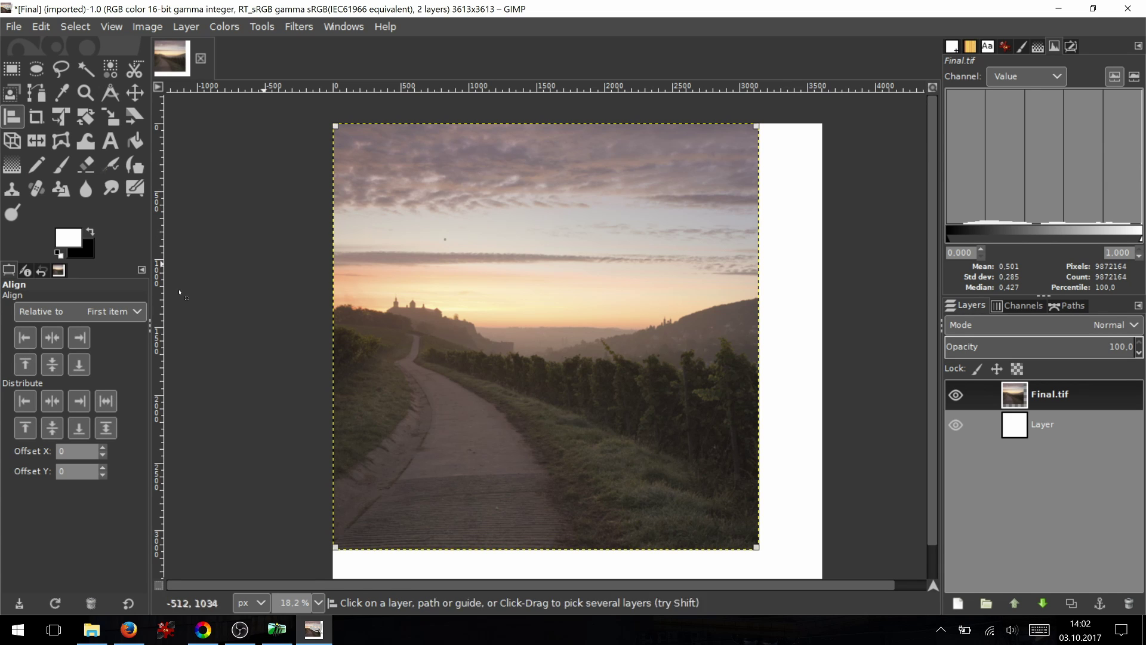
pyautogui.click(57, 343)
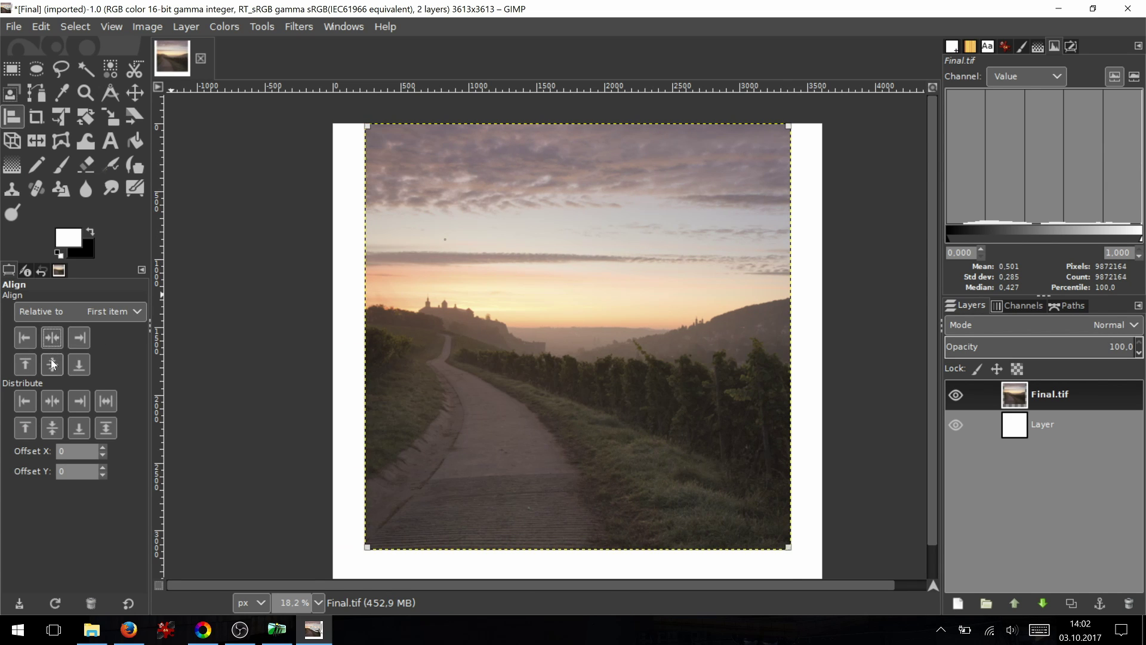
pyautogui.click(53, 364)
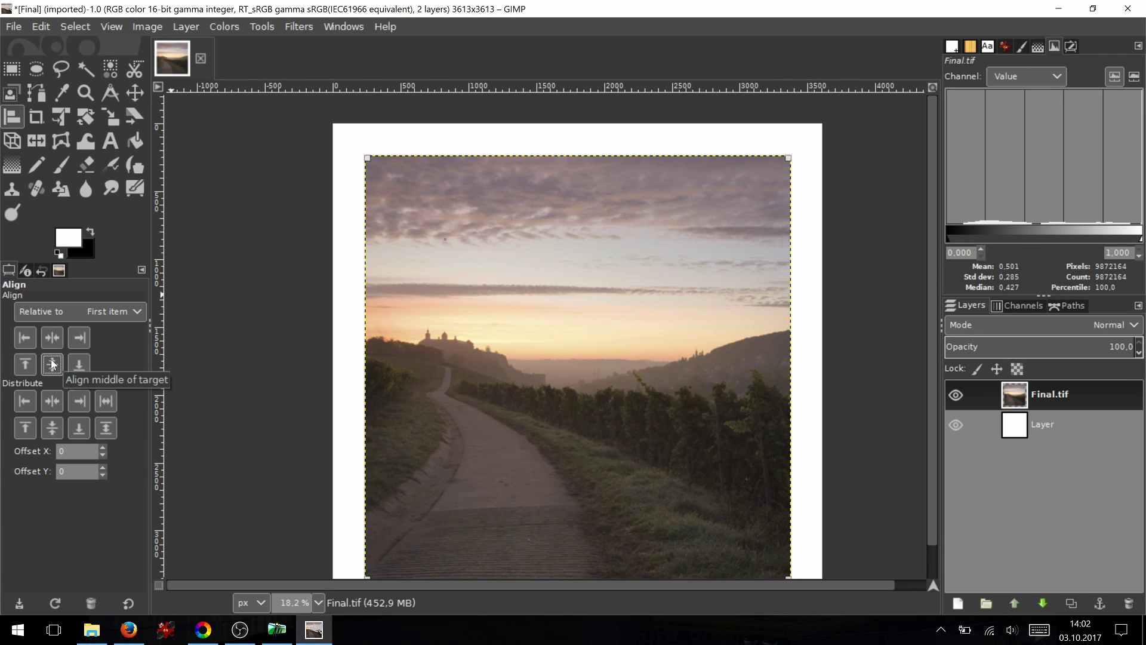
pyautogui.hotkey('shift', 'ctrl', 'j')
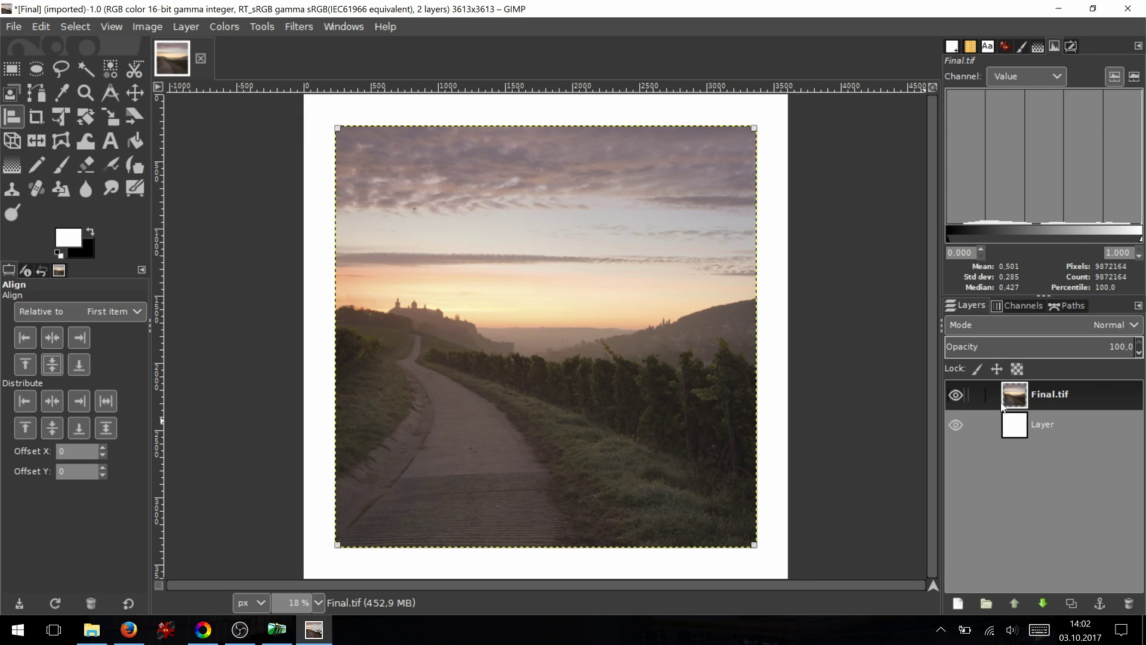
pyautogui.click(1015, 436)
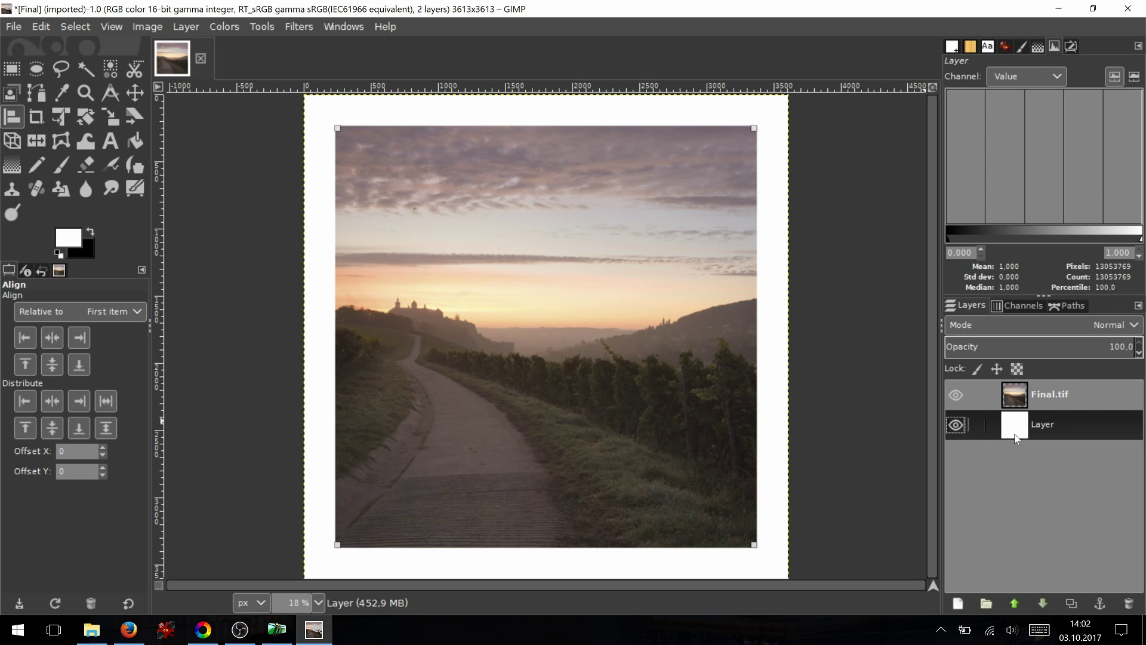
# - Export the framed image as Final_G.tif, then open it full-screen in the image viewer
pyautogui.hotkey('shift', 'ctrl', 'e')
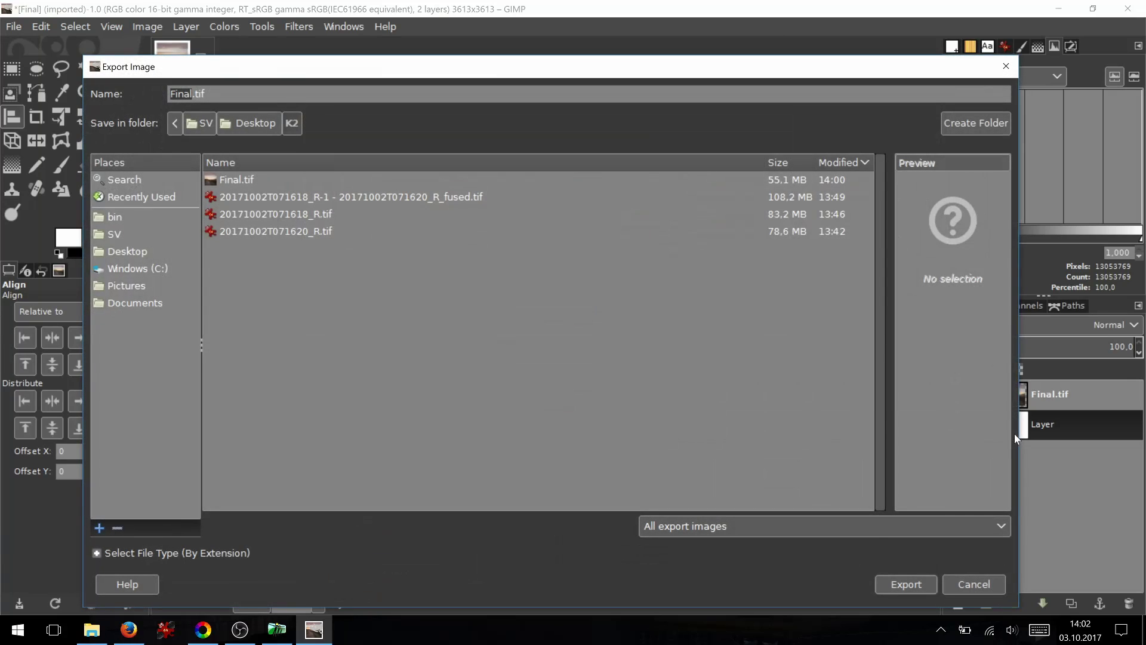
pyautogui.press('Right')
pyautogui.write('_G')
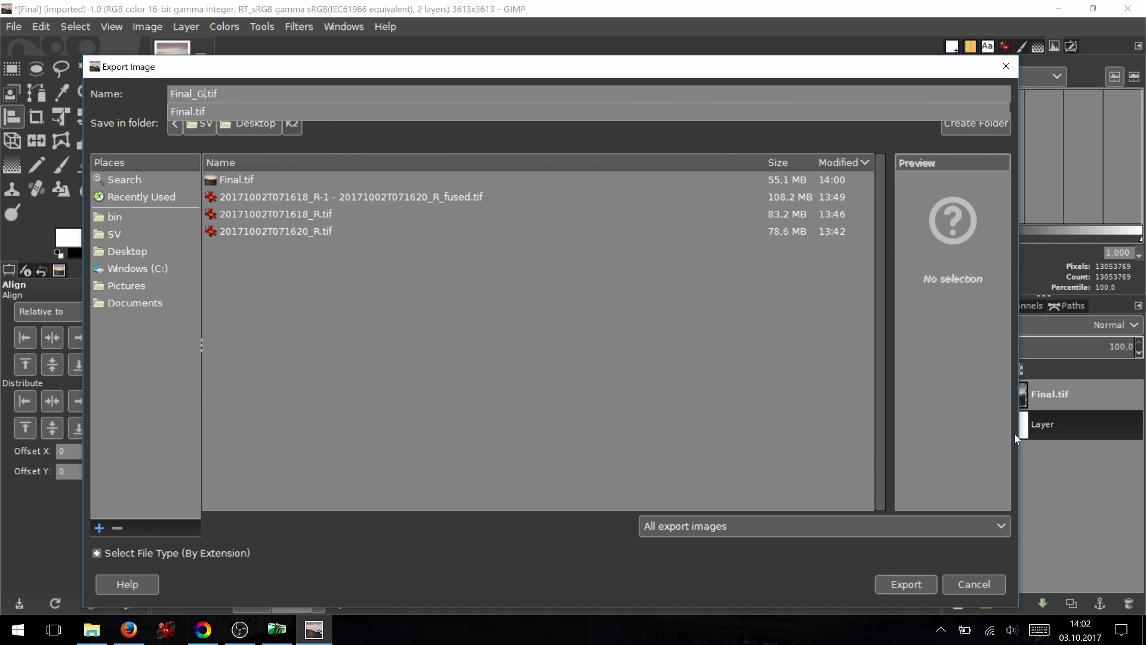
pyautogui.press('Escape')
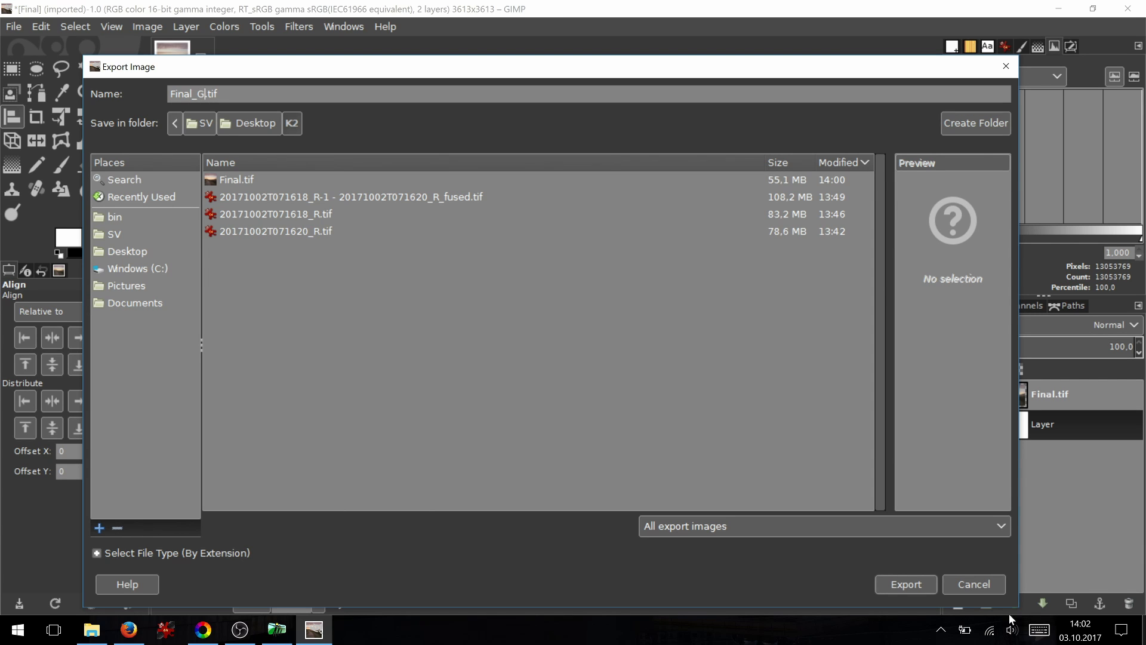
pyautogui.click(894, 590)
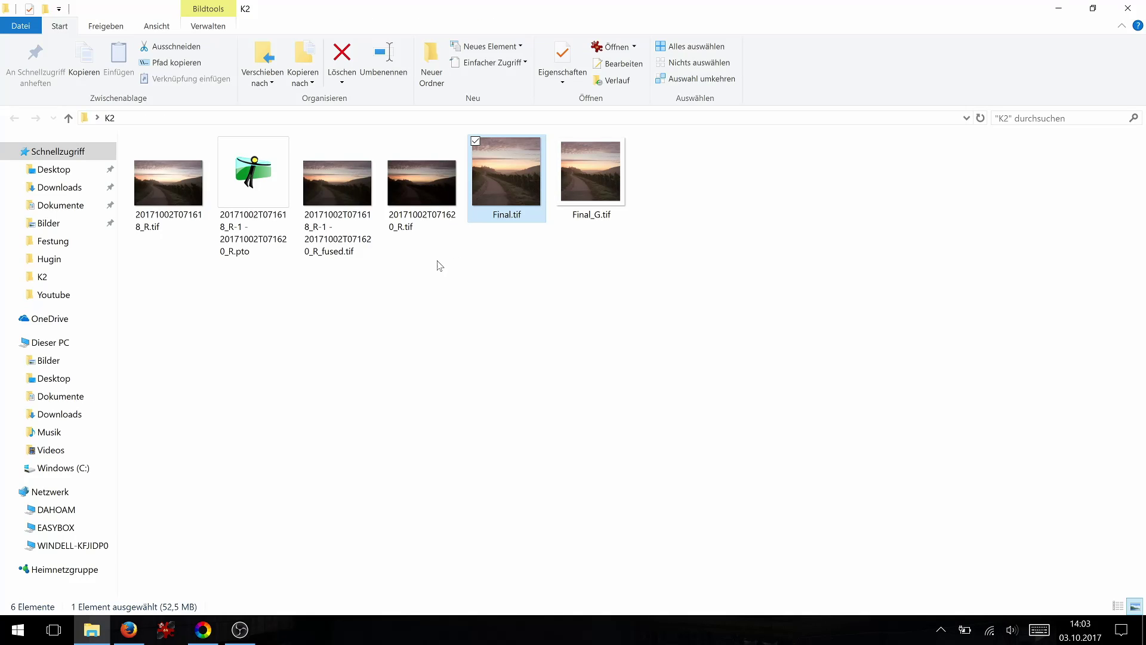
pyautogui.doubleClick(568, 182)
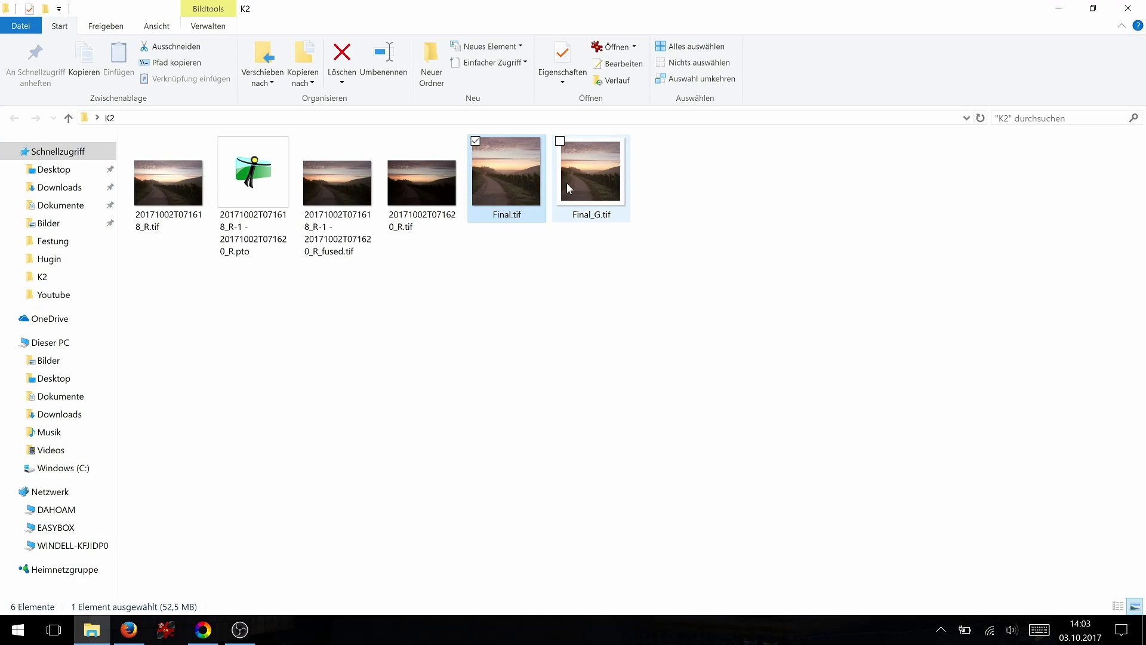
pyautogui.press('Return')
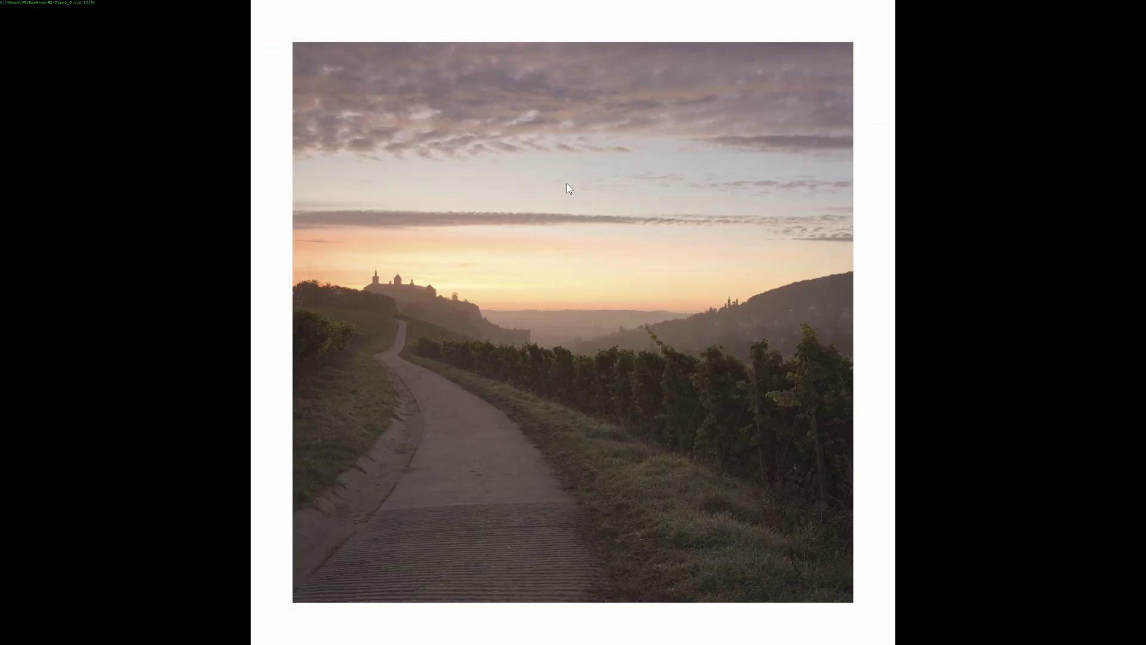